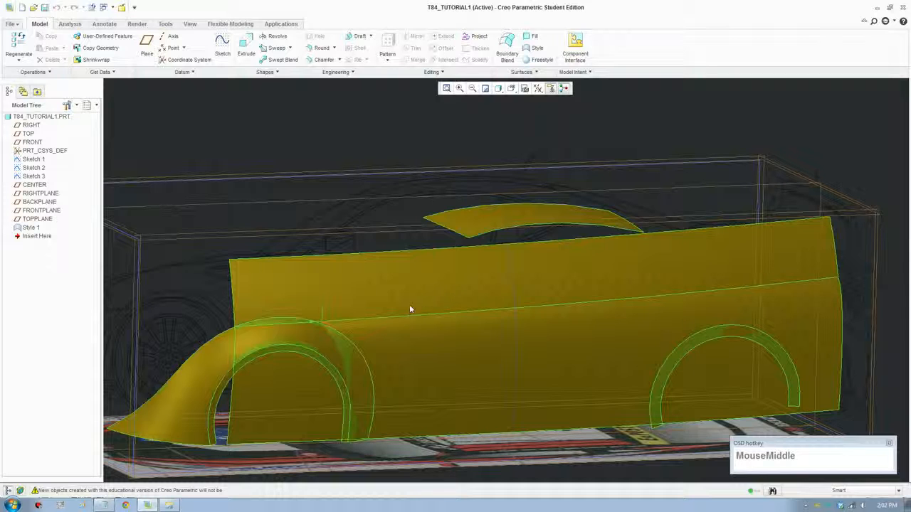
Open the Style 1 feature for redefinition, focusing on the car's roof and side surfaces.
{"action": "left_click", "coordinate": [30, 228]}
{"action": "right_click", "coordinate": [29, 230]}
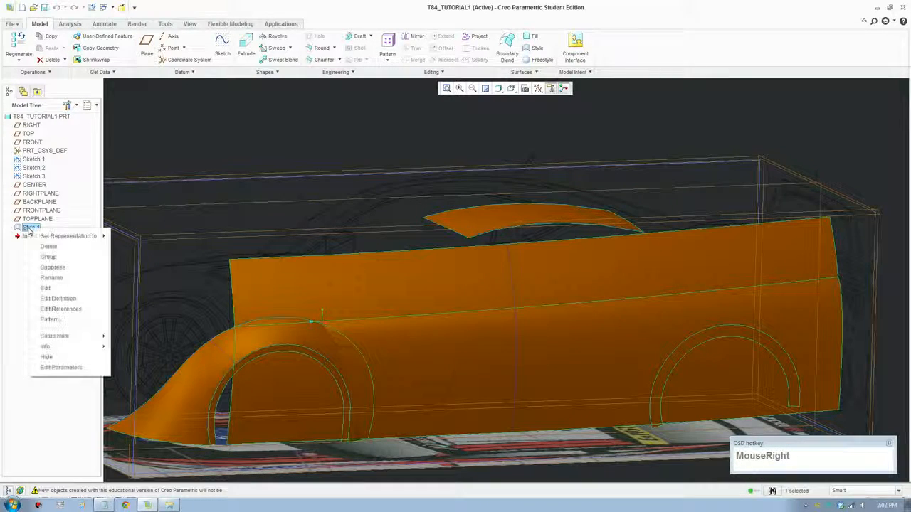
{"action": "left_click", "coordinate": [61, 299]}
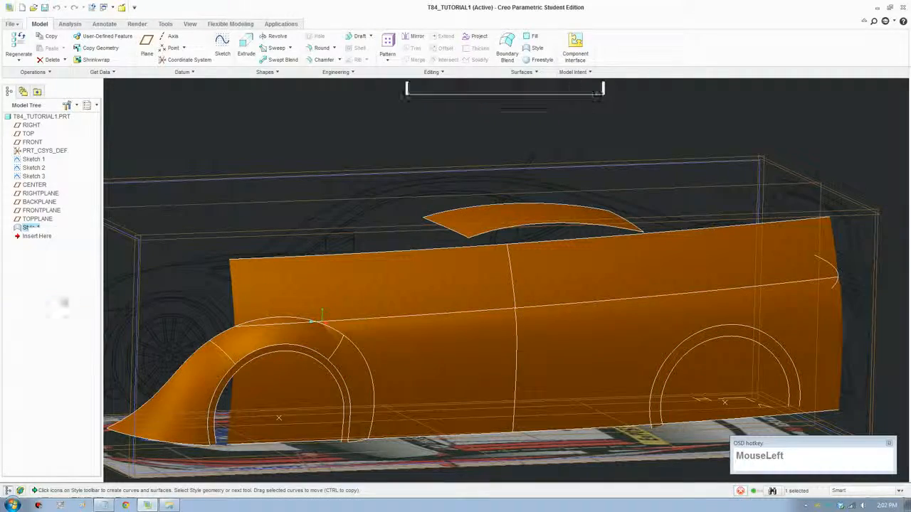
{"action": "scroll", "coordinate": [399, 298], "scroll_direction": "up", "scroll_amount": 2}
{"action": "mouse_move", "coordinate": [496, 296]}
{"action": "middle_mouse_down"}
{"action": "mouse_move", "coordinate": [483, 279]}
{"action": "mouse_move", "coordinate": [482, 304]}
{"action": "middle_mouse_up"}
{"action": "scroll", "coordinate": [482, 217], "scroll_direction": "down", "scroll_amount": 2}
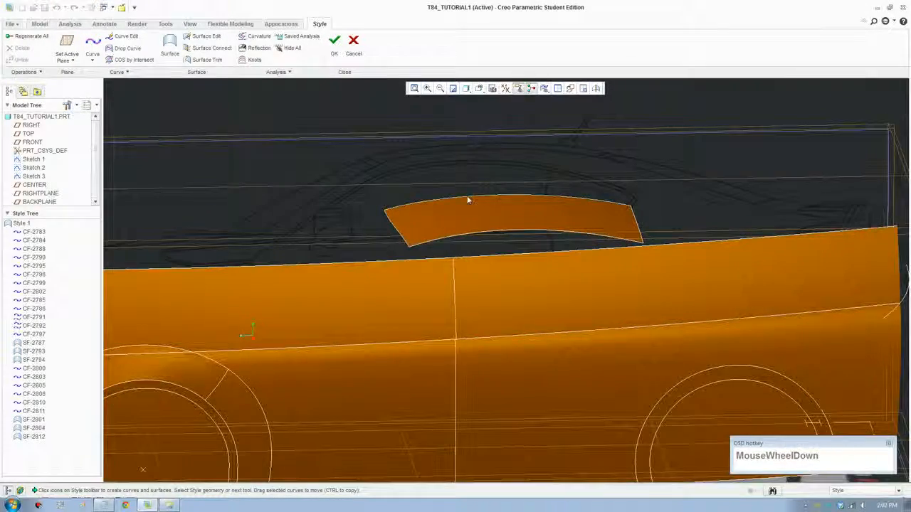
Switch the model display style to Hidden Line so the car blueprint can be traced.
{"action": "scroll", "coordinate": [470, 183], "scroll_direction": "up", "scroll_amount": 1}
{"action": "left_click", "coordinate": [479, 88]}
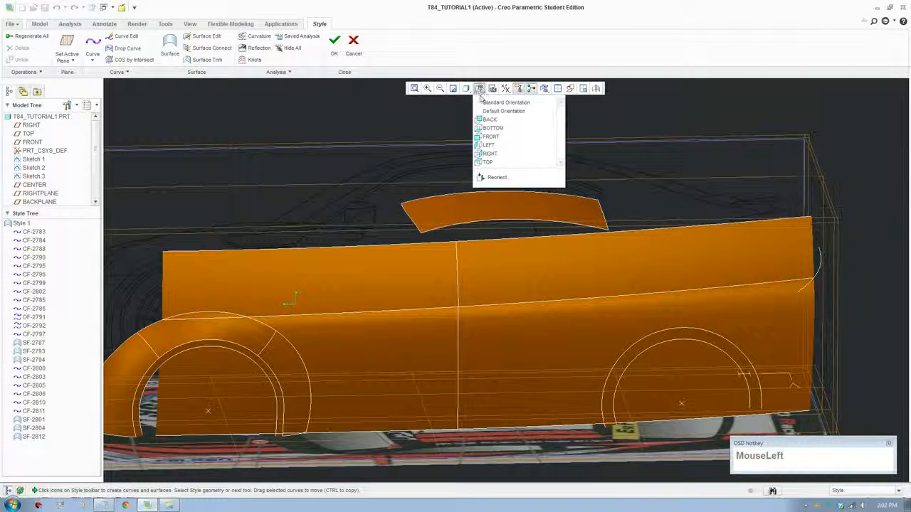
{"action": "left_click", "coordinate": [466, 88]}
{"action": "left_click", "coordinate": [466, 88]}
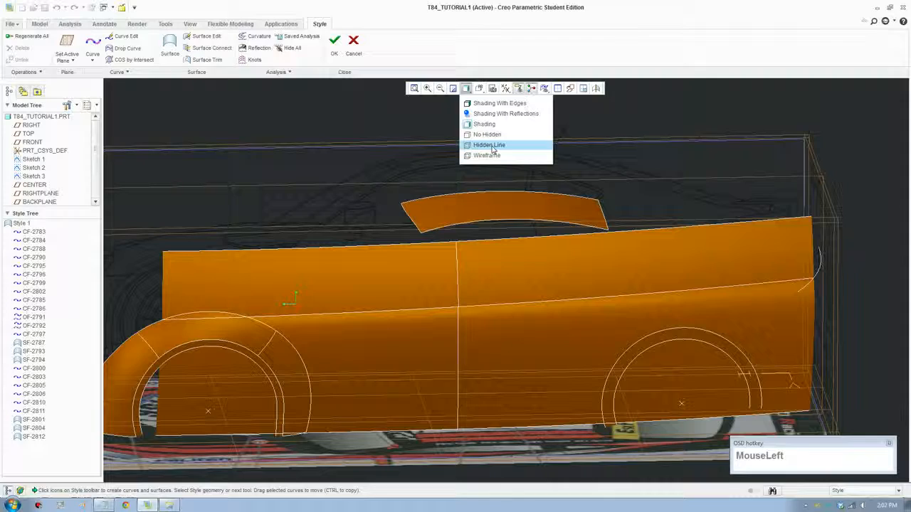
{"action": "left_click", "coordinate": [491, 146]}
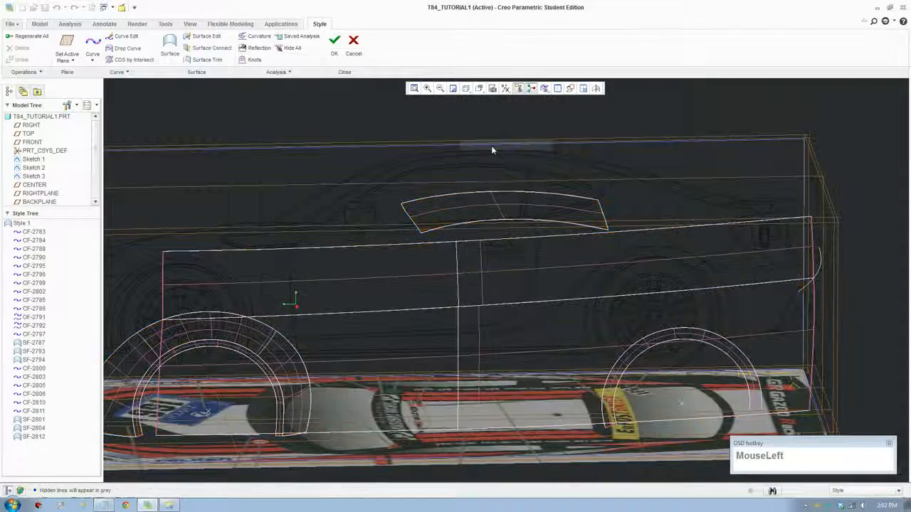
{"action": "middle_click_drag", "start_coordinate": [506, 220], "coordinate": [498, 210]}
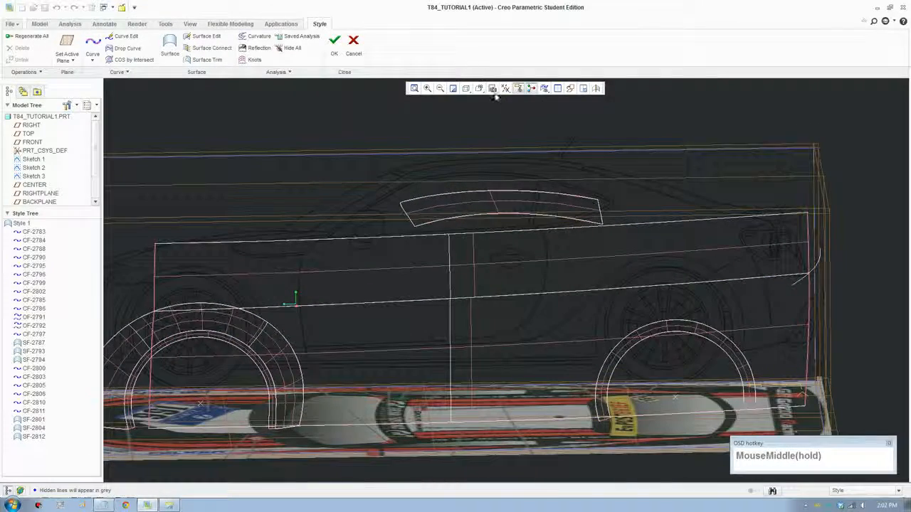
Set RIGHTPLANE as the active styling plane and face the car's side profile.
{"action": "left_click", "coordinate": [479, 88]}
{"action": "scroll", "coordinate": [496, 149], "scroll_direction": "down", "scroll_amount": 1}
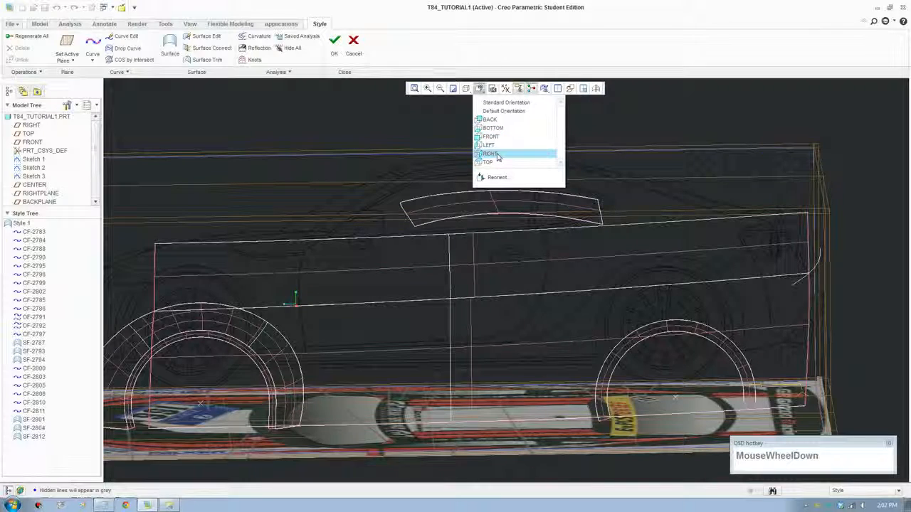
{"action": "left_click", "coordinate": [496, 146]}
{"action": "scroll", "coordinate": [588, 261], "scroll_direction": "down", "scroll_amount": 3}
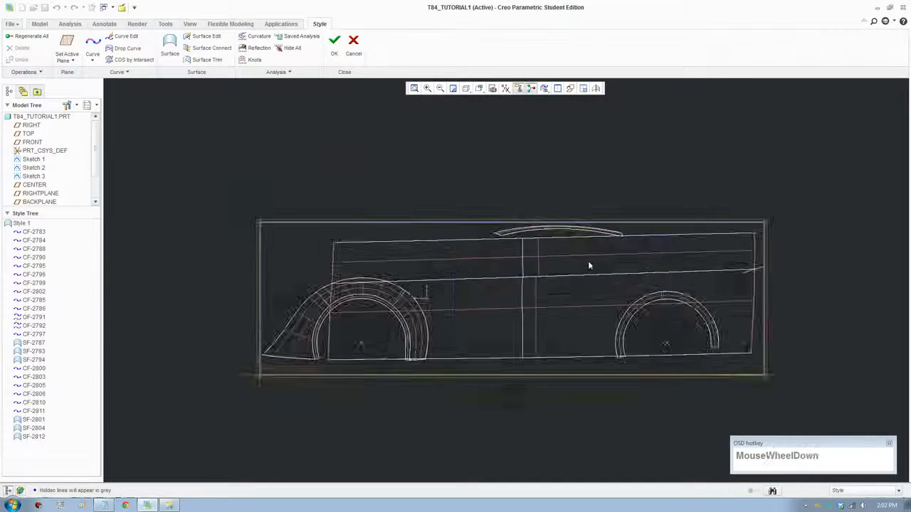
{"action": "scroll", "coordinate": [587, 242], "scroll_direction": "up", "scroll_amount": 1}
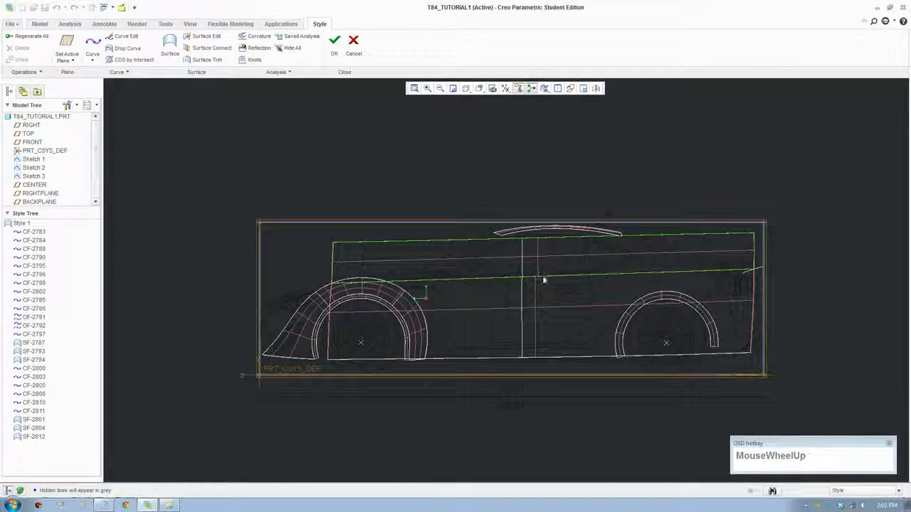
{"action": "middle_click_drag", "start_coordinate": [567, 257], "coordinate": [197, 98]}
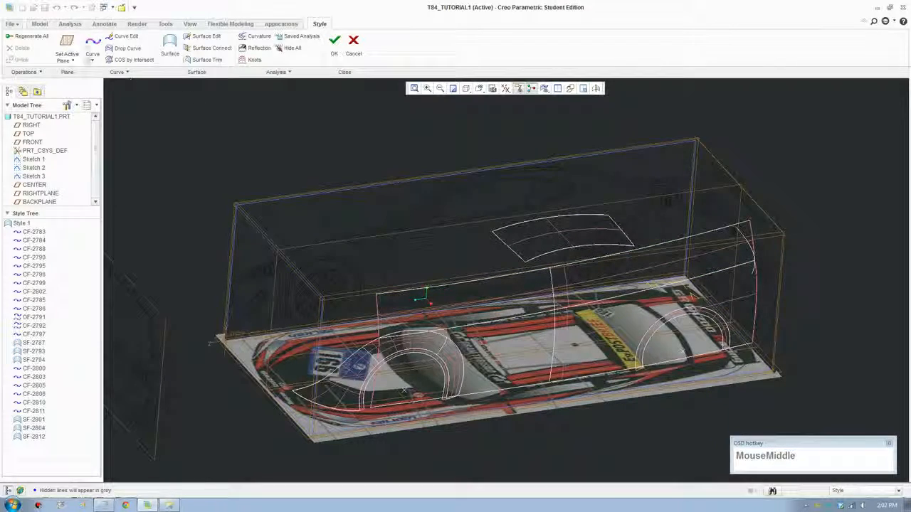
{"action": "left_click", "coordinate": [67, 45]}
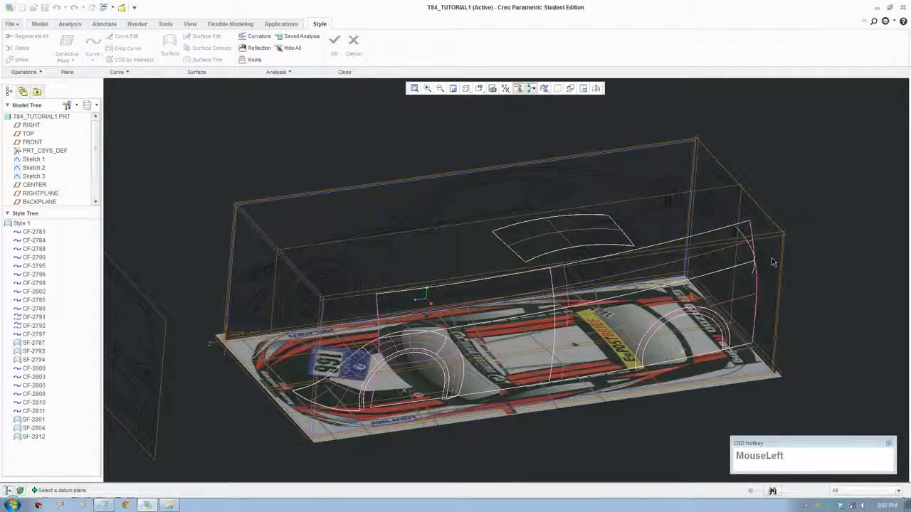
{"action": "left_click", "coordinate": [776, 233]}
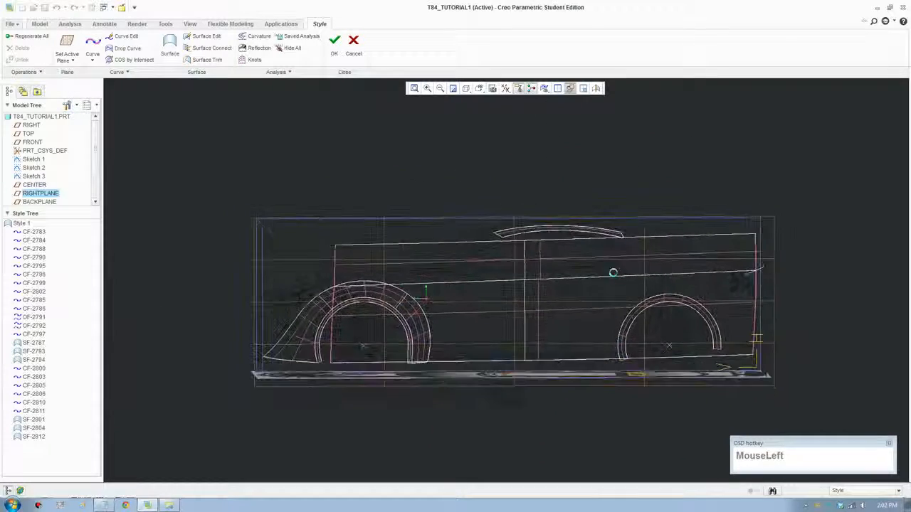
{"action": "scroll", "coordinate": [614, 273], "scroll_direction": "down", "scroll_amount": 3}
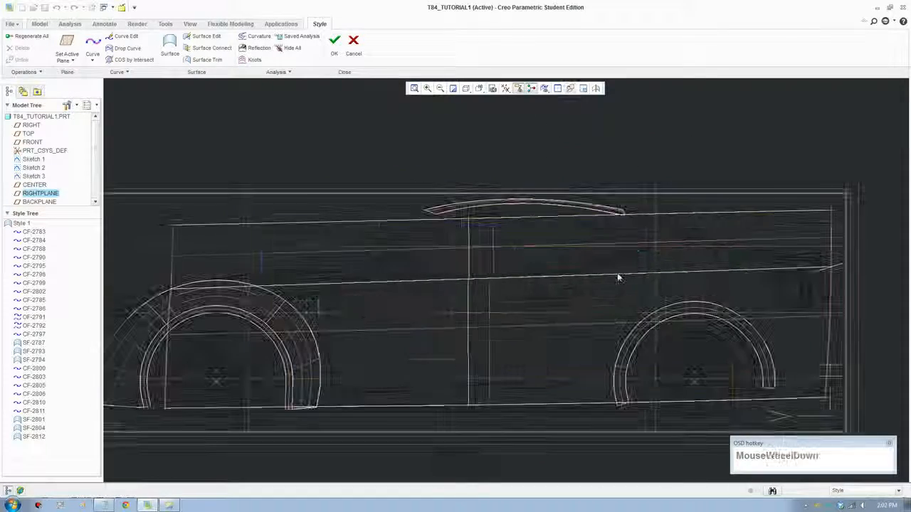
Draw a four-point curve of degree 5 over the side-window outline, from the windshield pillar's base to above the rear wheel.
{"action": "left_click", "coordinate": [93, 46]}
{"action": "scroll", "coordinate": [368, 257], "scroll_direction": "down", "scroll_amount": 3}
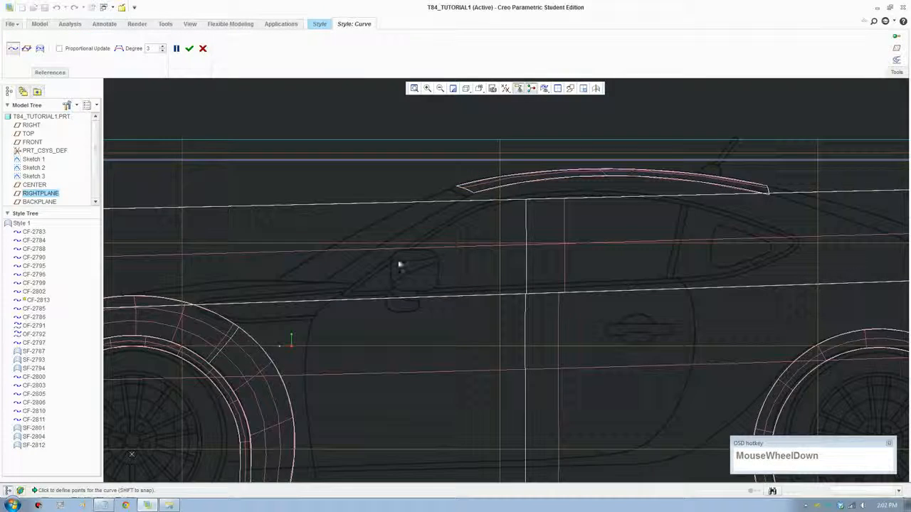
{"action": "scroll", "coordinate": [434, 273], "scroll_direction": "up", "scroll_amount": 2}
{"action": "middle_click_drag", "start_coordinate": [578, 294], "coordinate": [535, 303], "text": "shift"}
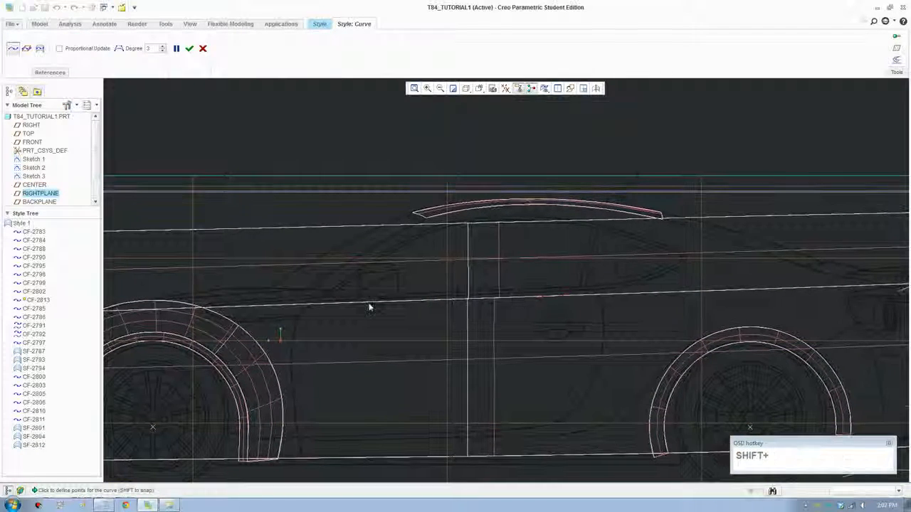
{"action": "key", "text": "F8"}
{"action": "left_click", "coordinate": [317, 319]}
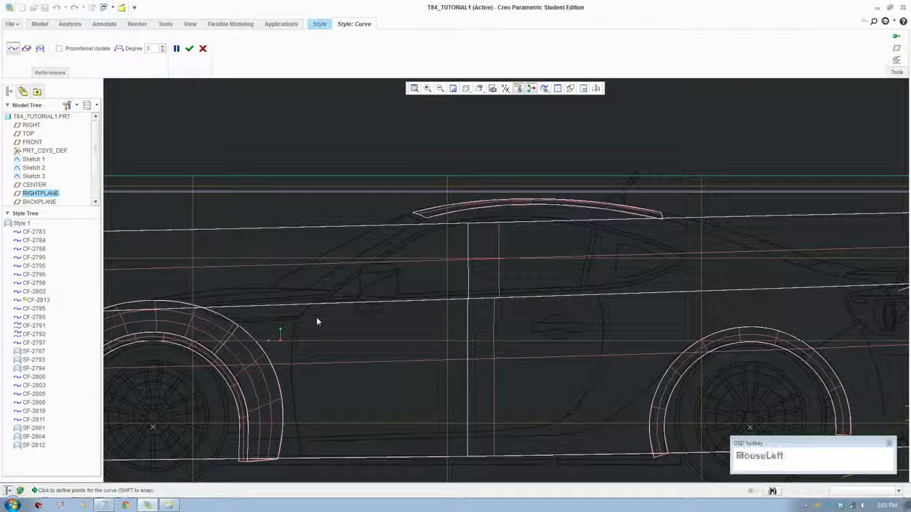
{"action": "left_click_drag", "start_coordinate": [416, 247], "coordinate": [425, 243]}
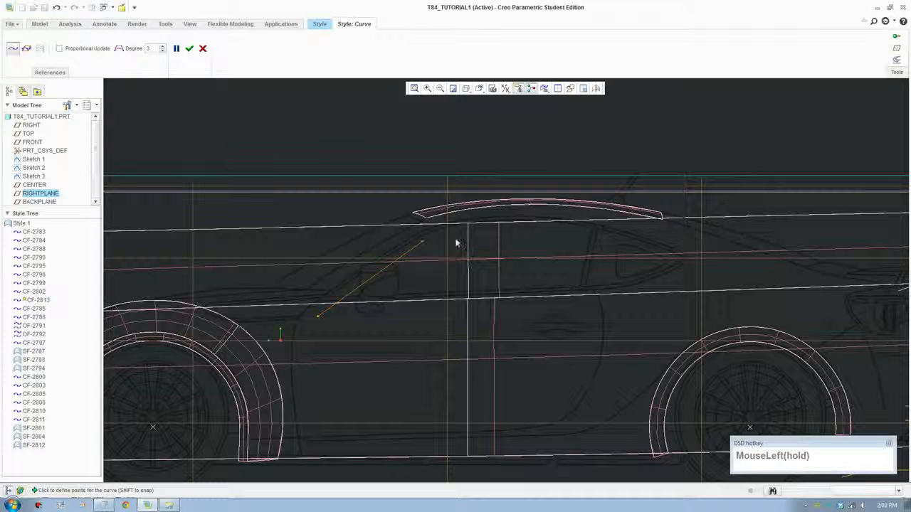
{"action": "left_click", "coordinate": [628, 234]}
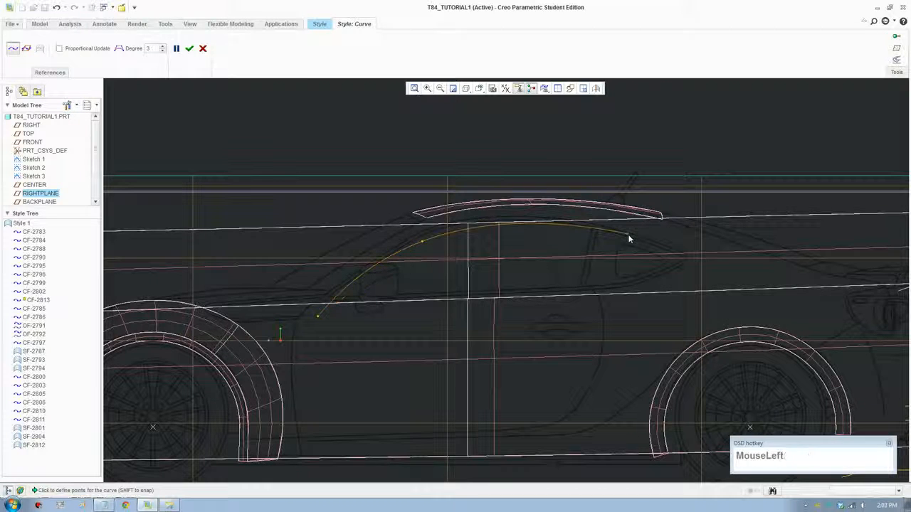
{"action": "left_click", "coordinate": [803, 303]}
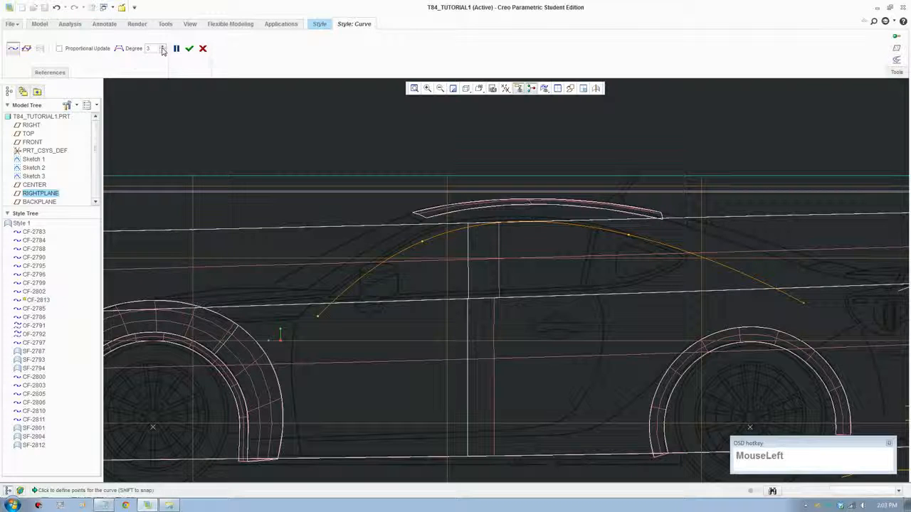
{"action": "left_click", "coordinate": [163, 49]}
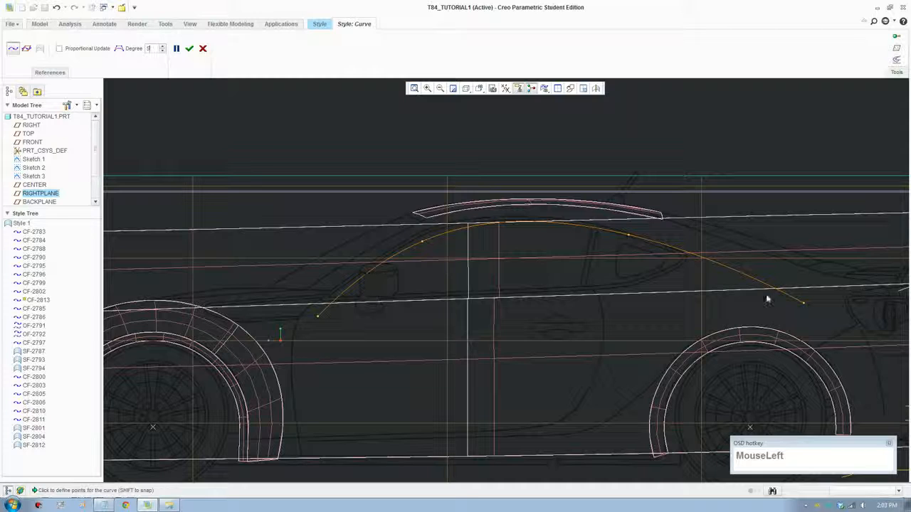
{"action": "left_click", "coordinate": [189, 50]}
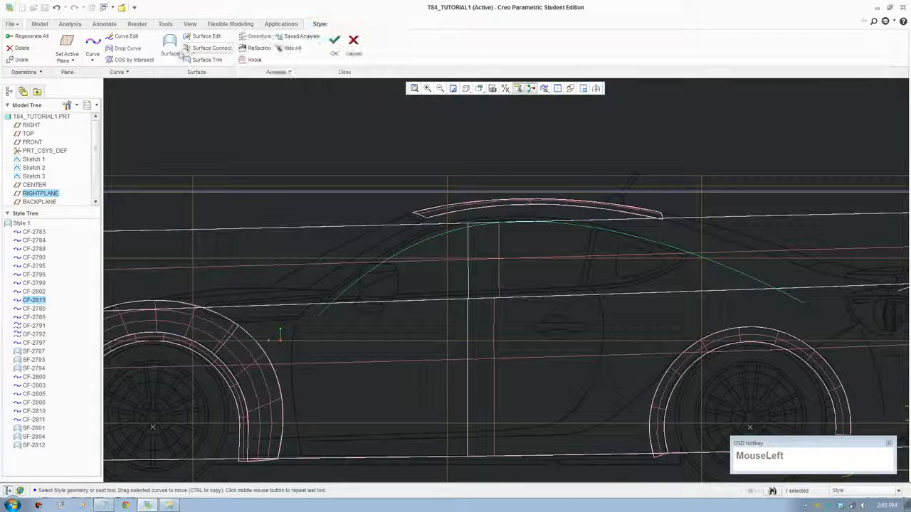
Edit the new window curve by its control points and delete two: the one above the front of the roof and the one near the rear end.
{"action": "left_click", "coordinate": [126, 36]}
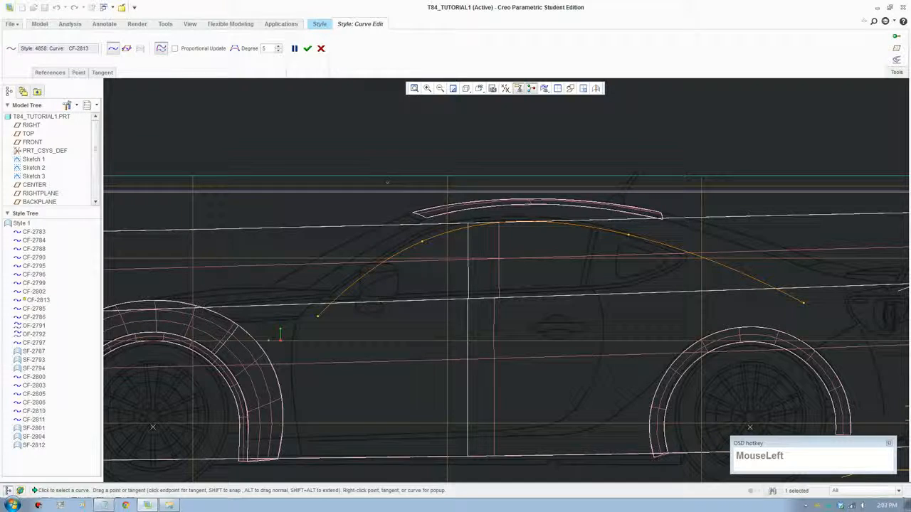
{"action": "left_click", "coordinate": [235, 48]}
{"action": "scroll", "coordinate": [539, 240], "scroll_direction": "down", "scroll_amount": 2}
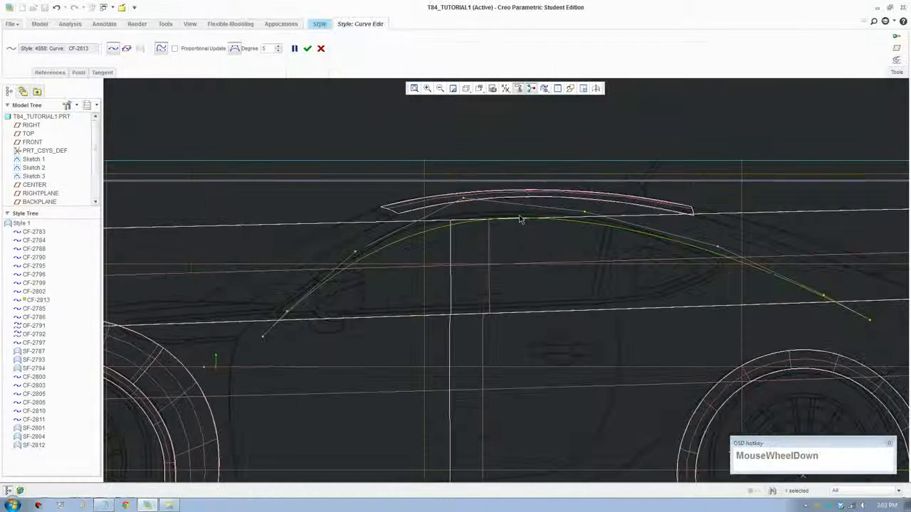
{"action": "scroll", "coordinate": [499, 221], "scroll_direction": "up", "scroll_amount": 3}
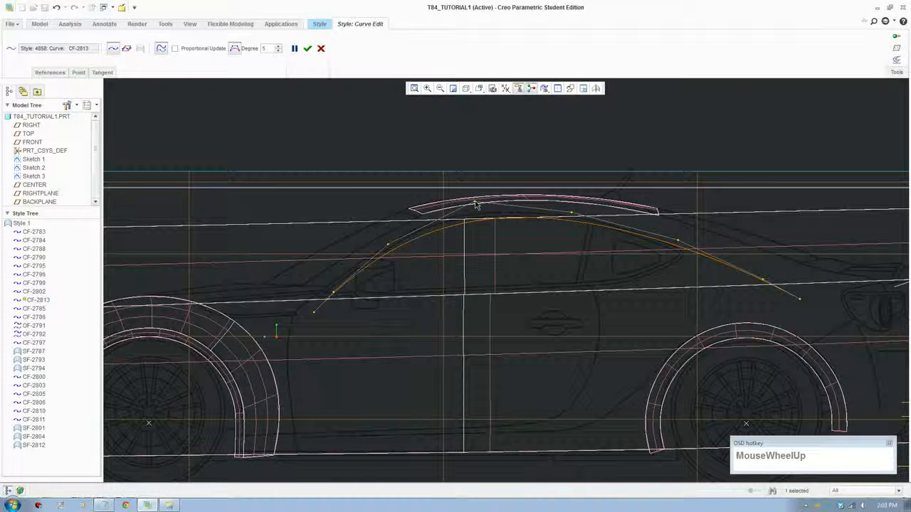
{"action": "left_click", "coordinate": [476, 207]}
{"action": "right_click", "coordinate": [476, 207]}
{"action": "right_click_drag", "start_coordinate": [498, 265], "coordinate": [494, 248]}
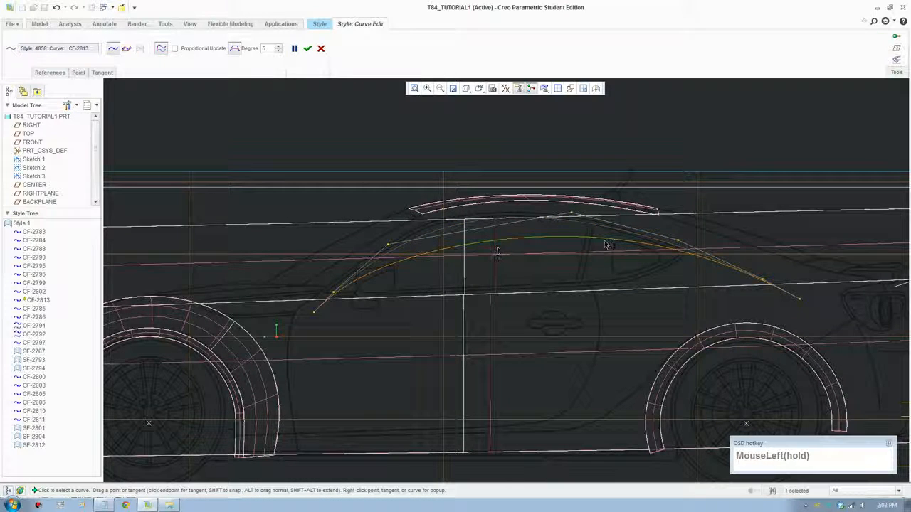
{"action": "right_click", "coordinate": [764, 284]}
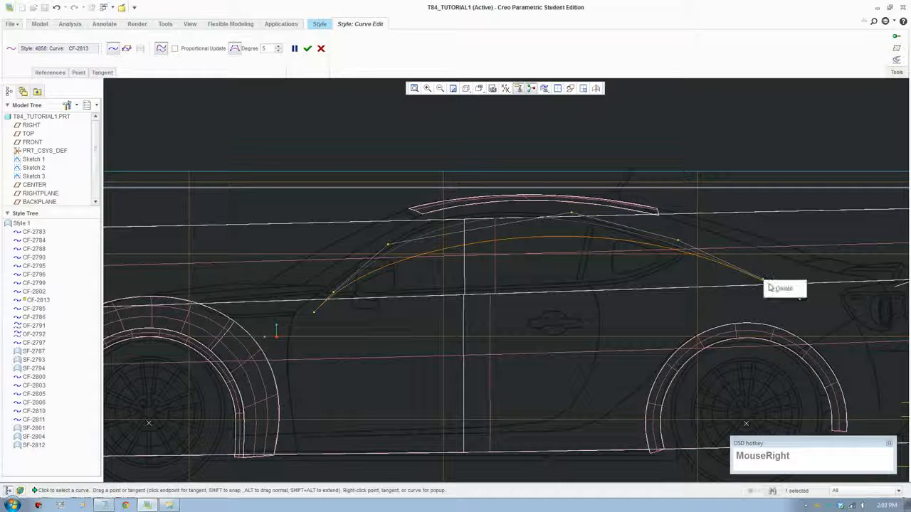
{"action": "left_click", "coordinate": [779, 288]}
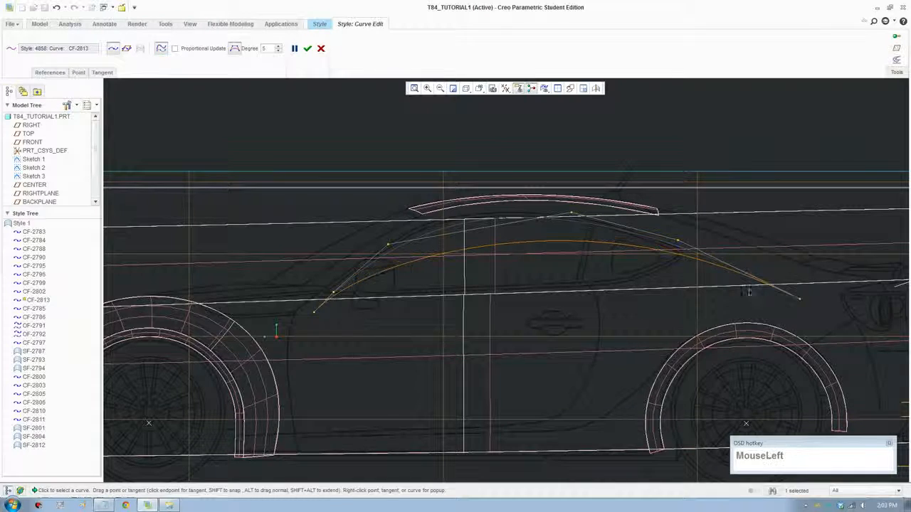
{"action": "right_click", "coordinate": [334, 294]}
{"action": "left_click", "coordinate": [517, 278]}
Raise the window curve's four inner control points and shift them forward so the curve rises toward the blueprint's window outline.
{"action": "left_click_drag", "start_coordinate": [574, 215], "coordinate": [534, 177]}
{"action": "left_click_drag", "start_coordinate": [678, 243], "coordinate": [631, 212]}
{"action": "left_click_drag", "start_coordinate": [386, 243], "coordinate": [374, 224]}
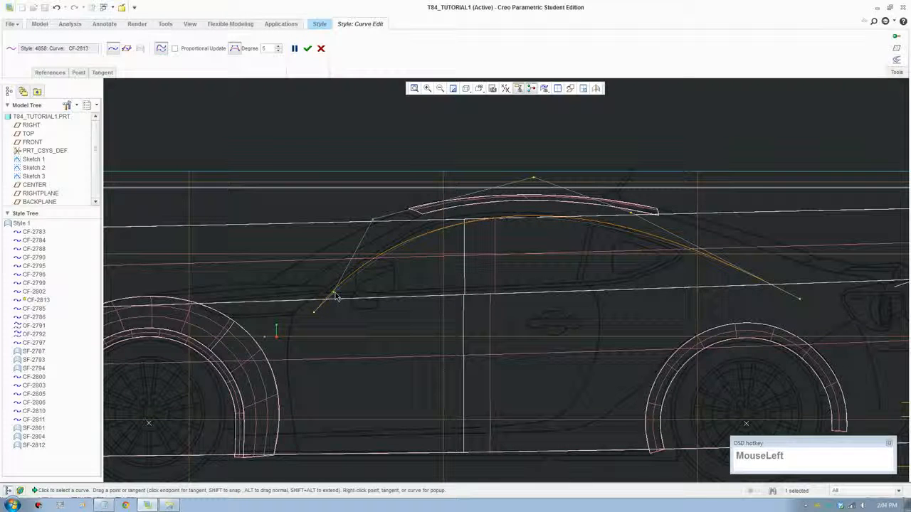
{"action": "left_click_drag", "start_coordinate": [337, 296], "coordinate": [332, 267]}
{"action": "right_click", "coordinate": [333, 265]}
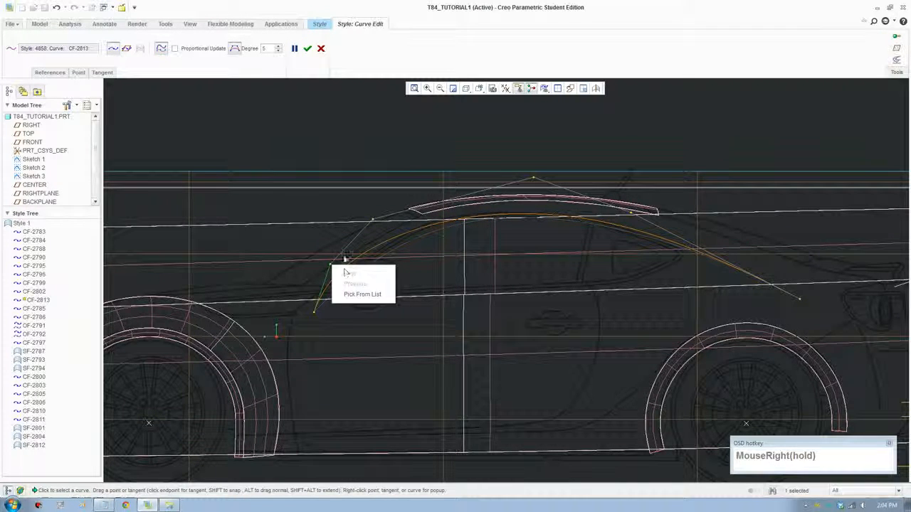
{"action": "left_click", "coordinate": [488, 226]}
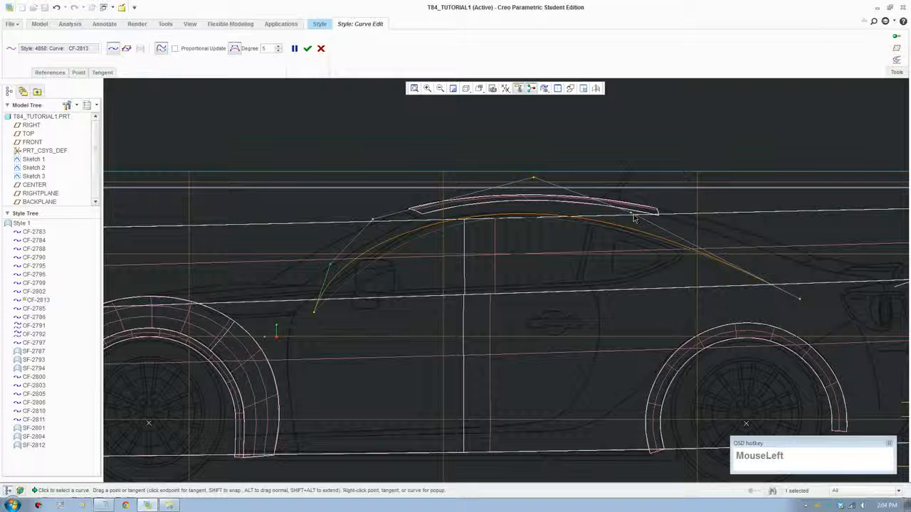
Move the window curve's four inner control points rearward to flatten its top and follow the blueprint's window line.
{"action": "left_click_drag", "start_coordinate": [643, 215], "coordinate": [712, 244]}
{"action": "left_click_drag", "start_coordinate": [533, 177], "coordinate": [588, 190]}
{"action": "left_click_drag", "start_coordinate": [372, 220], "coordinate": [428, 198]}
{"action": "left_click_drag", "start_coordinate": [335, 259], "coordinate": [351, 248]}
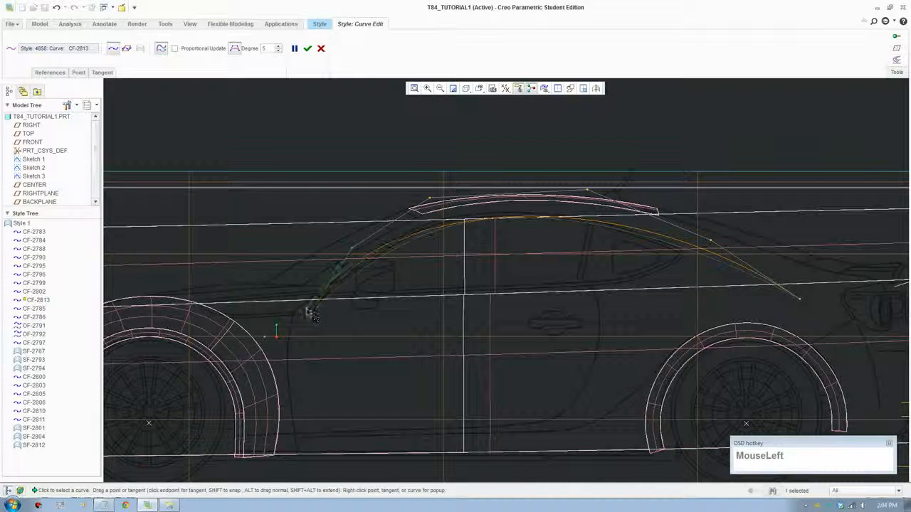
Fine-tune the window curve's four inner control points and its front endpoint against the window line of the side-view blueprint.
{"action": "left_click_drag", "start_coordinate": [301, 315], "coordinate": [350, 253]}
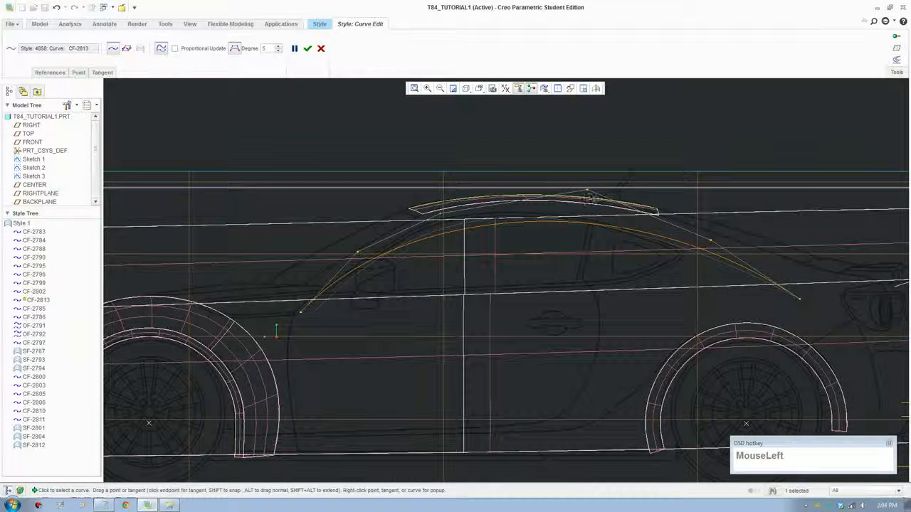
{"action": "left_click_drag", "start_coordinate": [587, 191], "coordinate": [560, 204]}
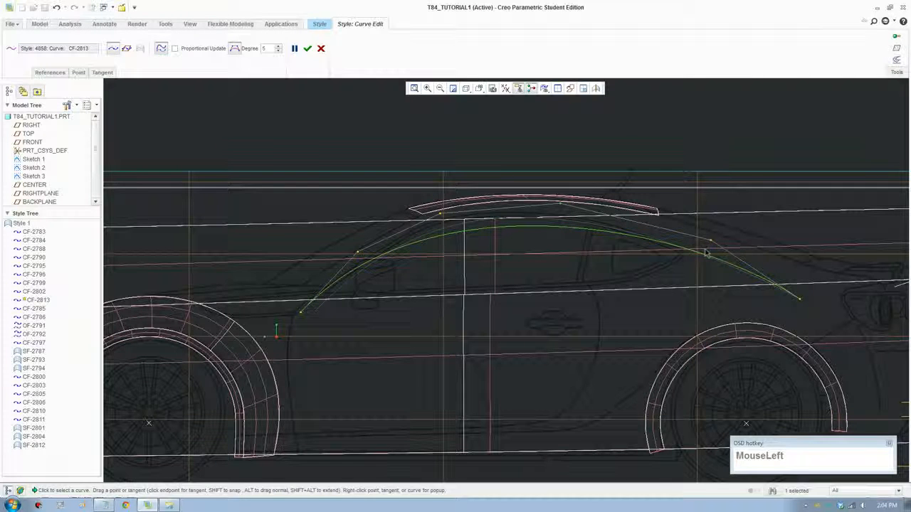
{"action": "left_click_drag", "start_coordinate": [710, 247], "coordinate": [686, 241]}
{"action": "left_click_drag", "start_coordinate": [561, 203], "coordinate": [551, 205]}
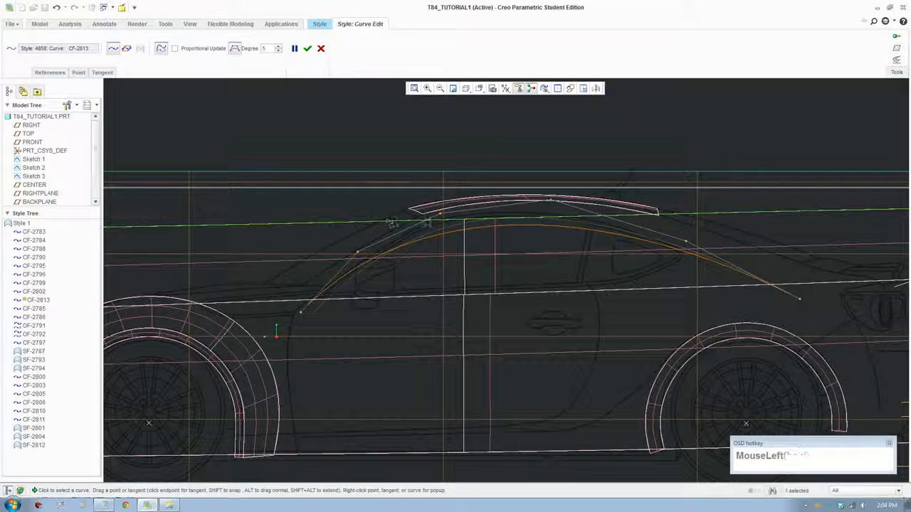
{"action": "left_click_drag", "start_coordinate": [357, 253], "coordinate": [358, 255]}
{"action": "left_click_drag", "start_coordinate": [359, 254], "coordinate": [363, 260]}
{"action": "scroll", "coordinate": [627, 288], "scroll_direction": "up", "scroll_amount": 1}
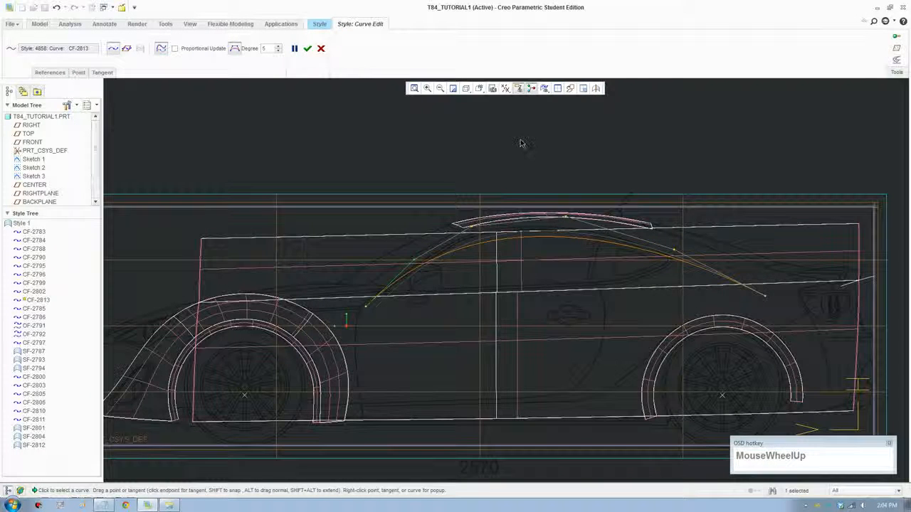
{"action": "left_click_drag", "start_coordinate": [367, 309], "coordinate": [370, 307]}
In the Top view, move the window curve's rear endpoint and the control point next to it inward toward the car's centerline.
{"action": "left_click", "coordinate": [479, 89]}
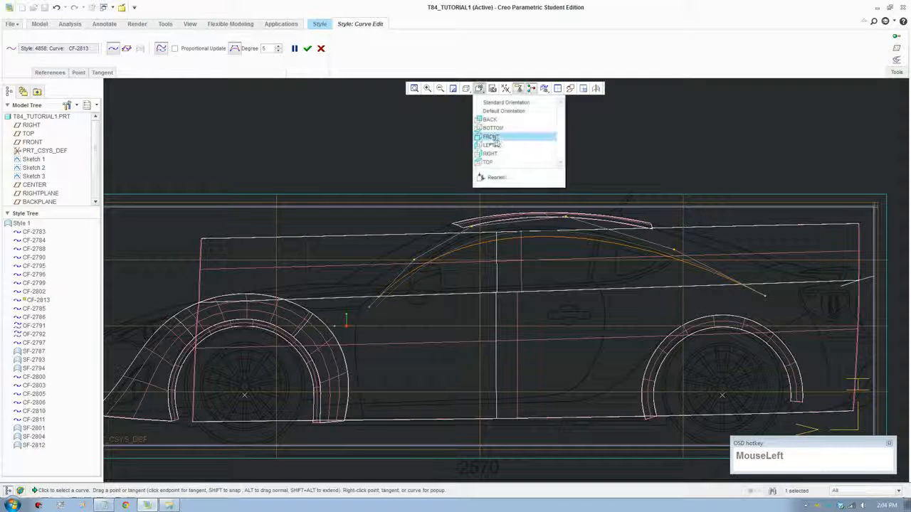
{"action": "scroll", "coordinate": [507, 153], "scroll_direction": "down", "scroll_amount": 1}
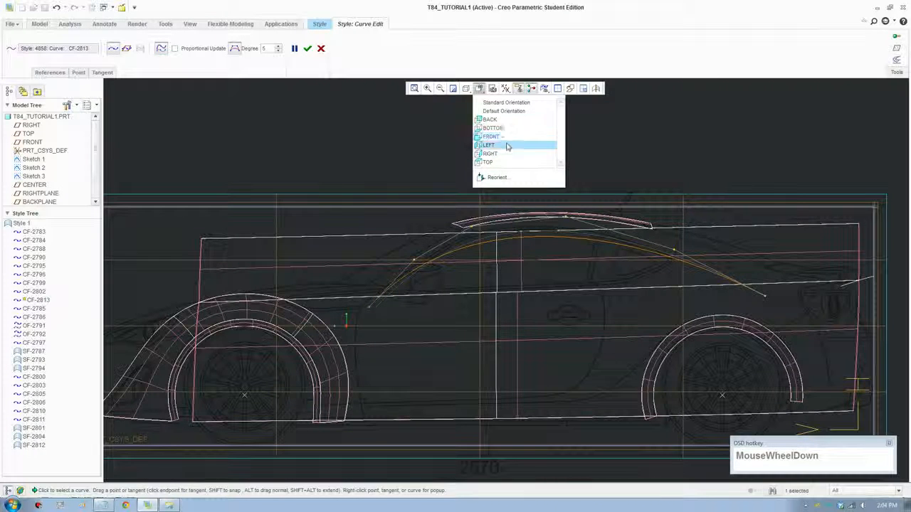
{"action": "left_click", "coordinate": [507, 162]}
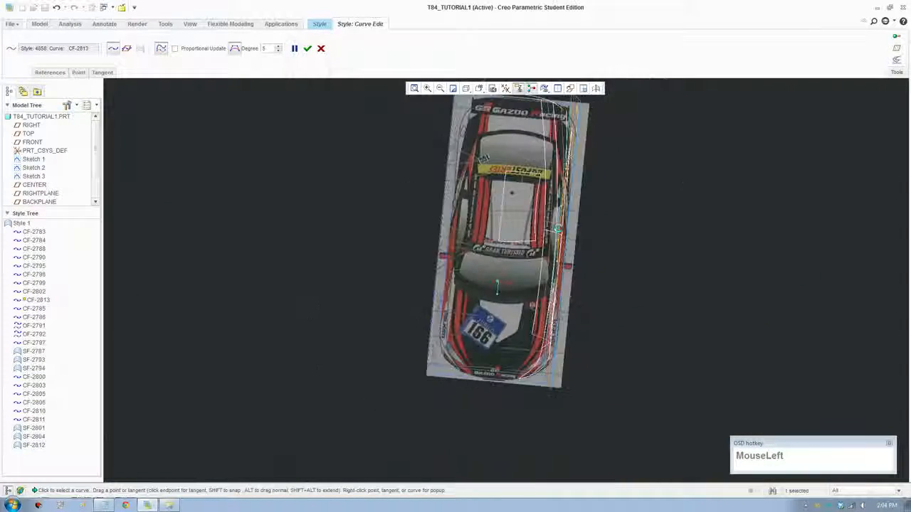
{"action": "scroll", "coordinate": [566, 225], "scroll_direction": "down", "scroll_amount": 3}
{"action": "middle_click_drag", "start_coordinate": [566, 226], "coordinate": [543, 291], "text": "shift"}
{"action": "scroll", "coordinate": [537, 172], "scroll_direction": "down", "scroll_amount": 3}
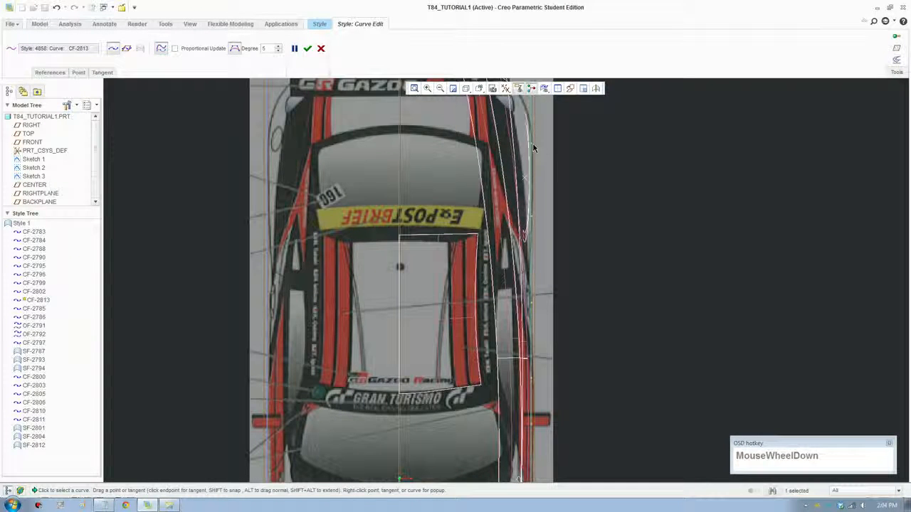
{"action": "left_click_drag", "start_coordinate": [532, 147], "coordinate": [518, 147], "text": "ctrl"}
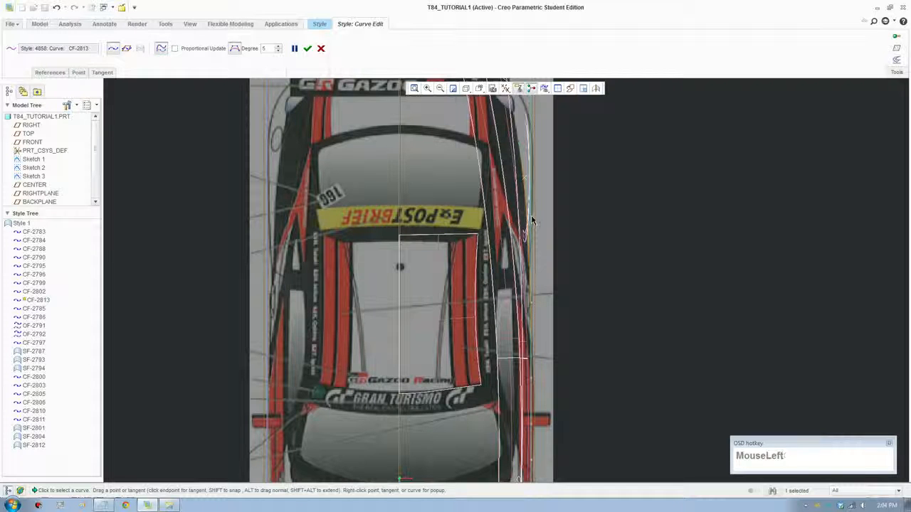
{"action": "left_click_drag", "start_coordinate": [532, 220], "coordinate": [526, 217], "text": "ctrl"}
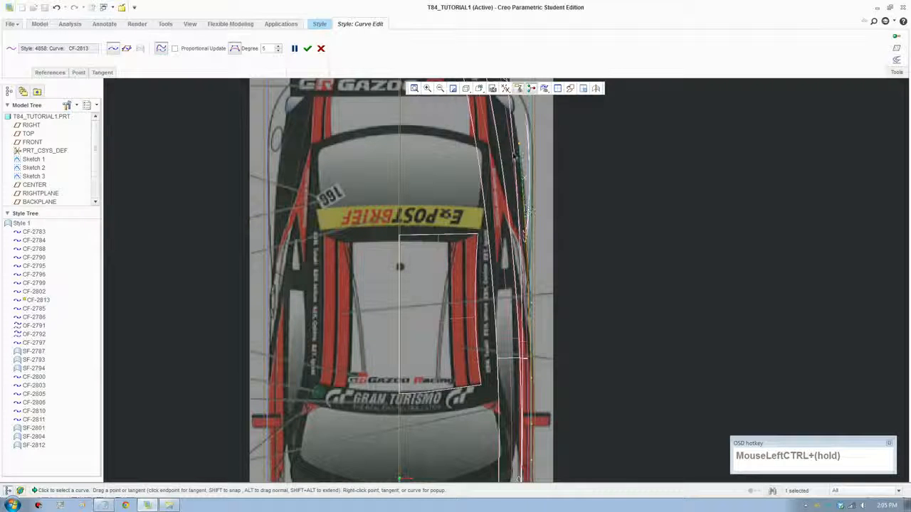
{"action": "left_click_drag", "start_coordinate": [519, 147], "coordinate": [515, 147], "text": "ctrl"}
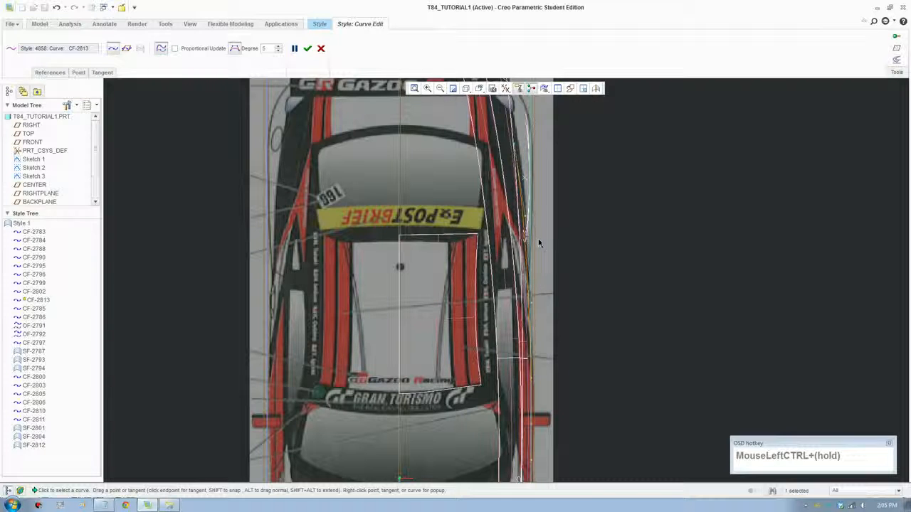
{"action": "left_click_drag", "start_coordinate": [526, 221], "coordinate": [523, 221], "text": "ctrl"}
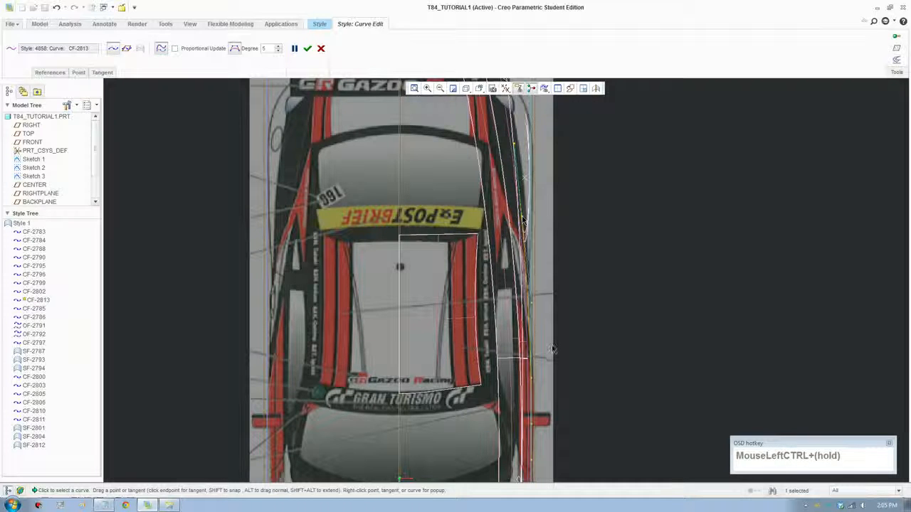
Shift the window curve's two middle control points slightly inward to follow the body side in the top-view blueprint.
{"action": "scroll", "coordinate": [553, 349], "scroll_direction": "up", "scroll_amount": 1}
{"action": "middle_click_drag", "start_coordinate": [553, 348], "coordinate": [558, 279], "text": "shift"}
{"action": "scroll", "coordinate": [559, 278], "scroll_direction": "down", "scroll_amount": 1}
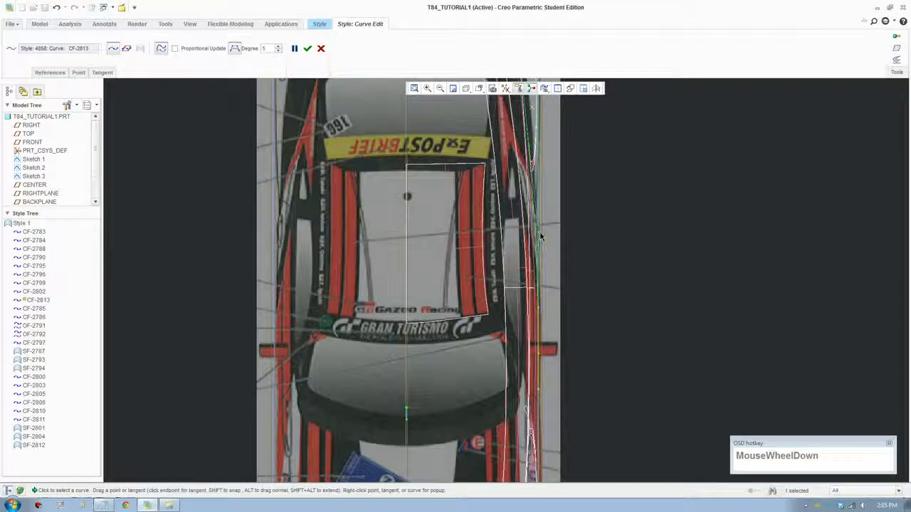
{"action": "left_click_drag", "start_coordinate": [541, 238], "coordinate": [537, 235], "text": "alt"}
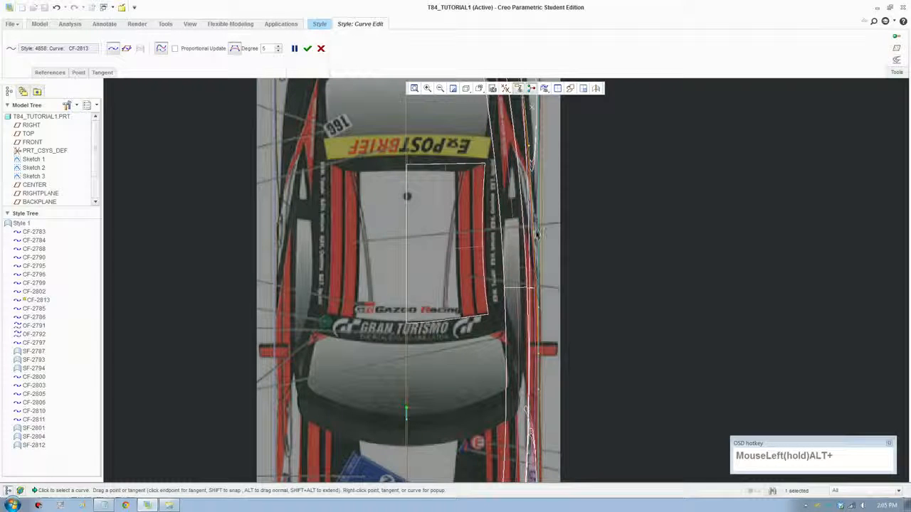
{"action": "left_click_drag", "start_coordinate": [538, 290], "coordinate": [533, 292], "text": "alt"}
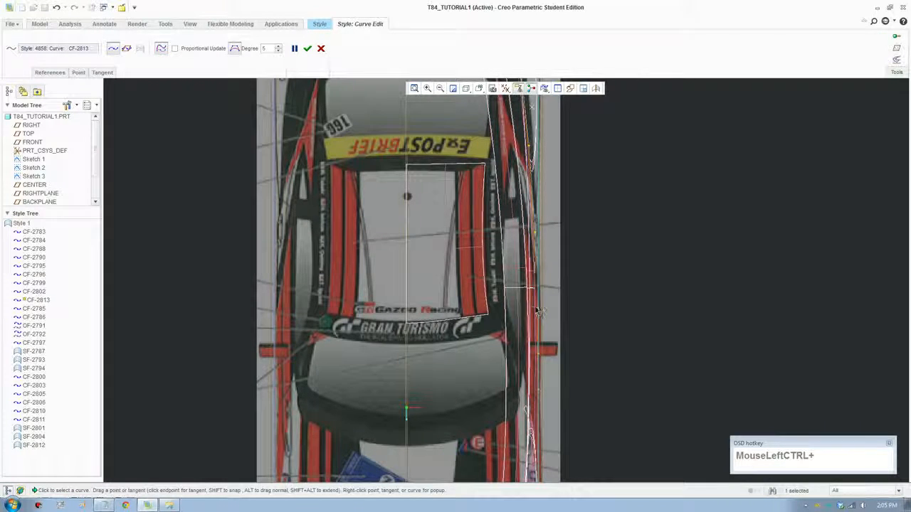
Move the window curve's front endpoint and the control point next to it slightly inward, and accept the curve edit.
{"action": "middle_click_drag", "start_coordinate": [552, 390], "coordinate": [563, 360], "text": "shift"}
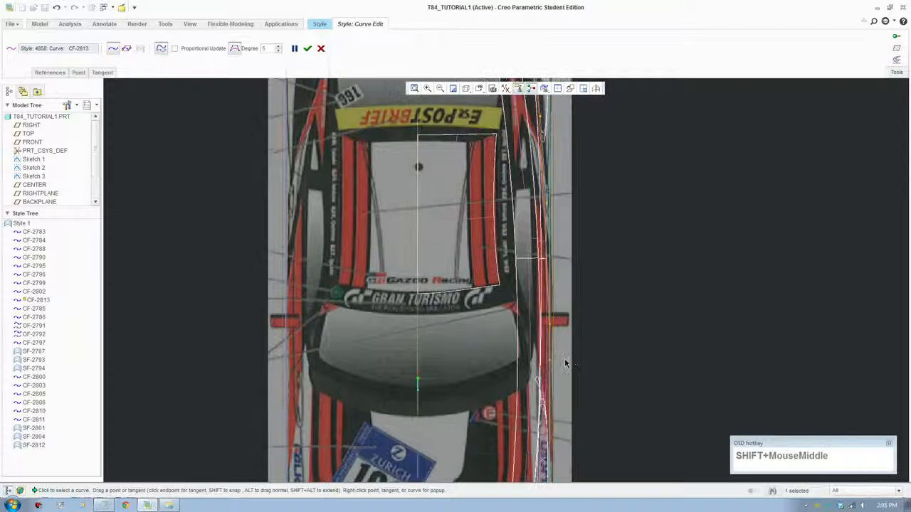
{"action": "left_click", "coordinate": [551, 364]}
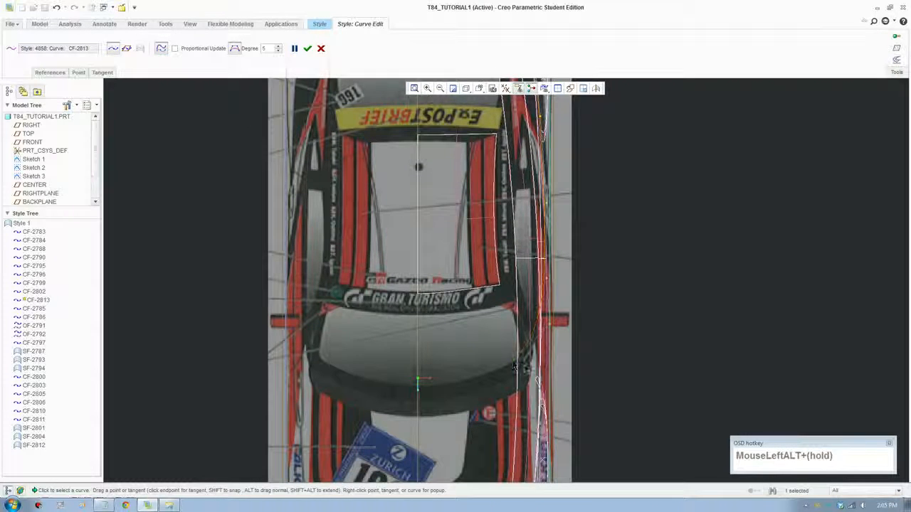
{"action": "left_click_drag", "start_coordinate": [542, 374], "coordinate": [541, 372], "text": "alt"}
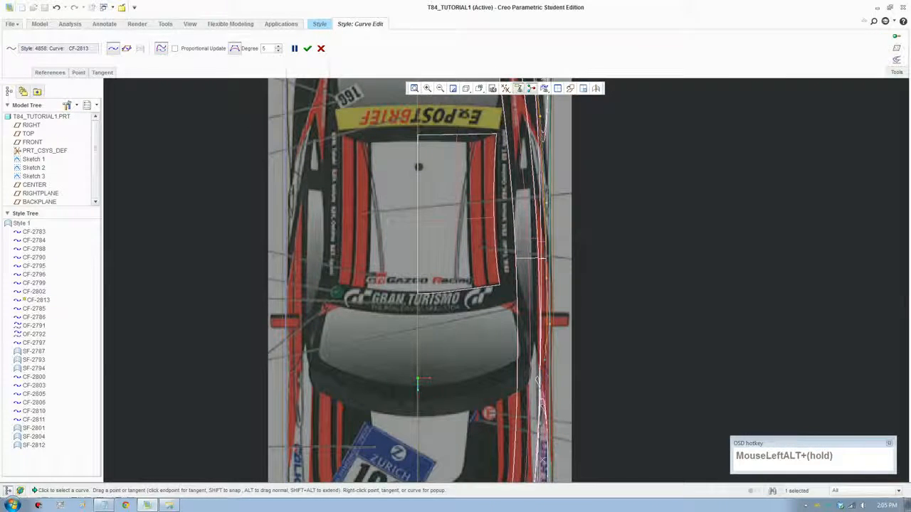
{"action": "left_click_drag", "start_coordinate": [549, 325], "coordinate": [547, 327]}
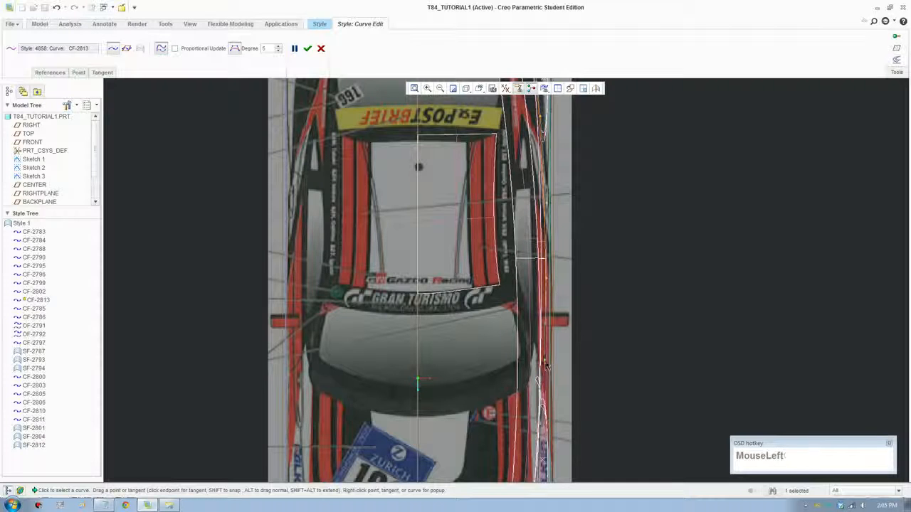
{"action": "left_click_drag", "start_coordinate": [547, 366], "coordinate": [542, 366], "text": "alt"}
{"action": "scroll", "coordinate": [547, 184], "scroll_direction": "up", "scroll_amount": 2}
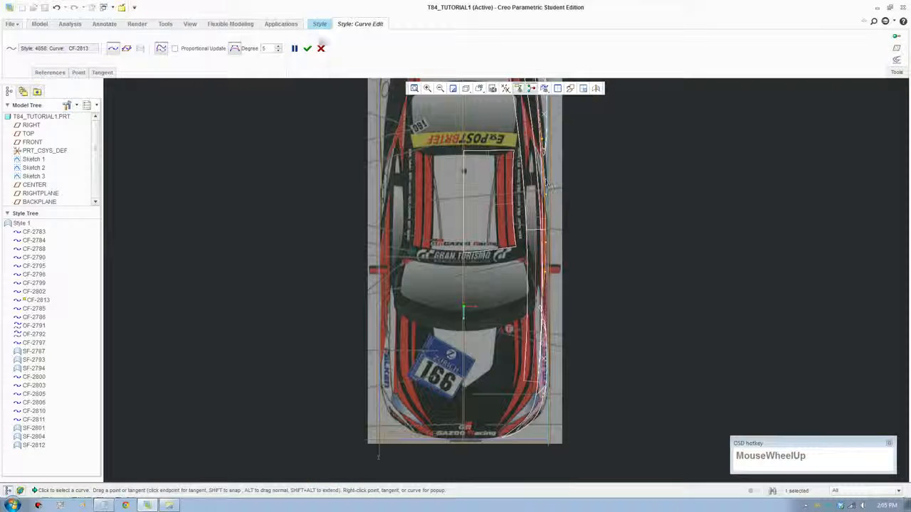
{"action": "left_click", "coordinate": [308, 48]}
Start a copy of the finished window curve within the Style feature.
{"action": "scroll", "coordinate": [587, 279], "scroll_direction": "up", "scroll_amount": 2}
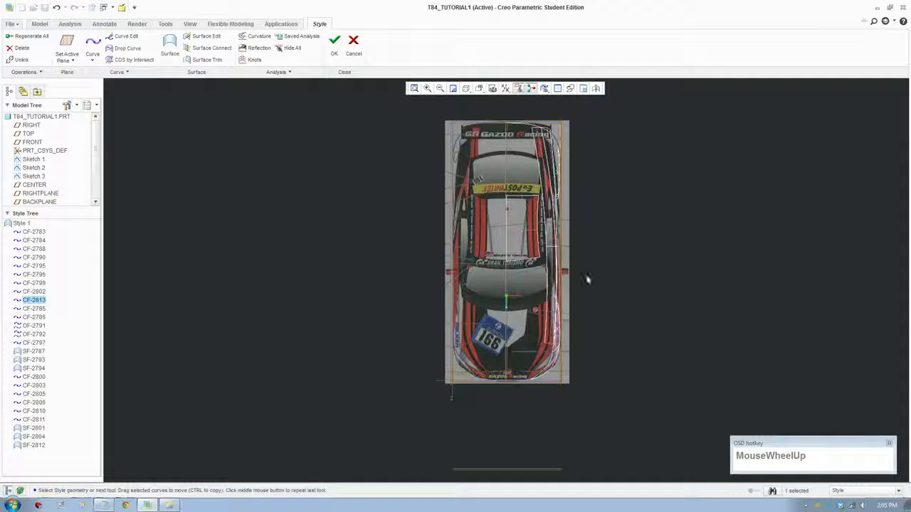
{"action": "middle_click_drag", "start_coordinate": [587, 280], "coordinate": [415, 309]}
{"action": "scroll", "coordinate": [415, 309], "scroll_direction": "down", "scroll_amount": 2}
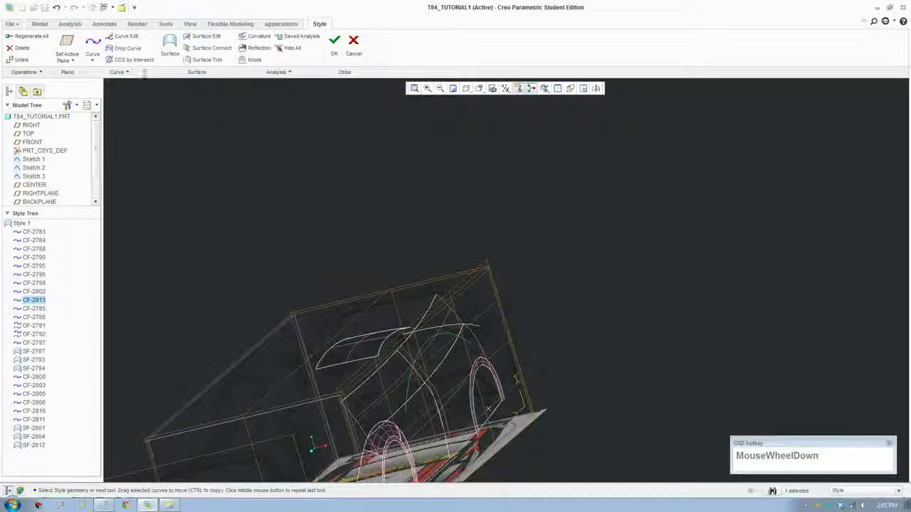
{"action": "left_click", "coordinate": [125, 74]}
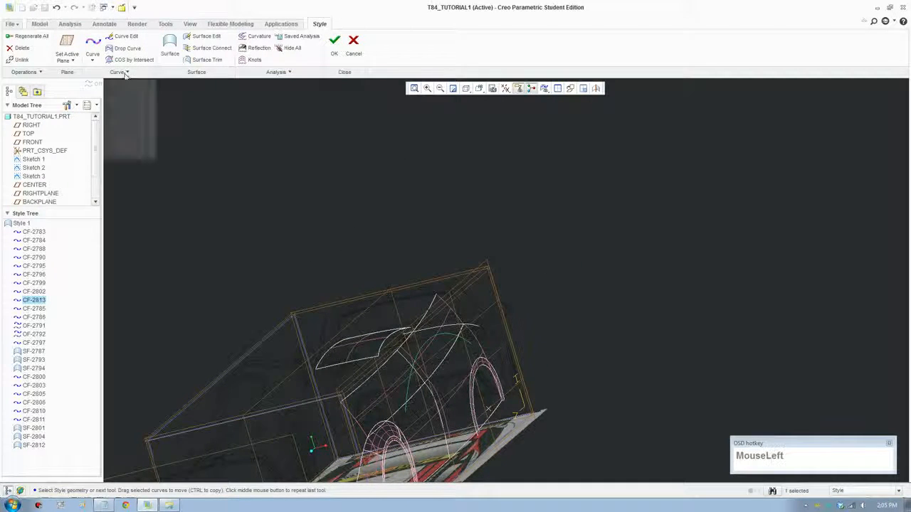
{"action": "left_click", "coordinate": [114, 121]}
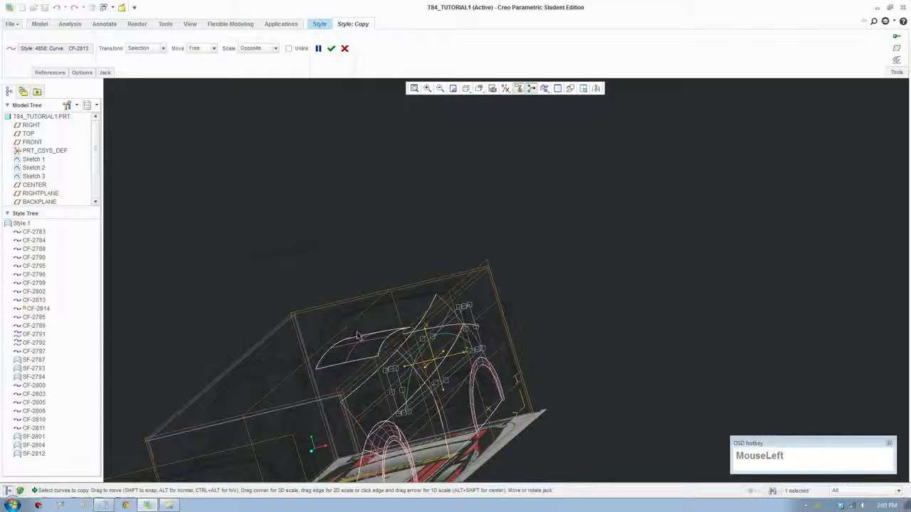
Display the model in four views and move the copied curve inward to the roof's side edge in the top view.
{"action": "middle_click_drag", "start_coordinate": [359, 335], "coordinate": [474, 136]}
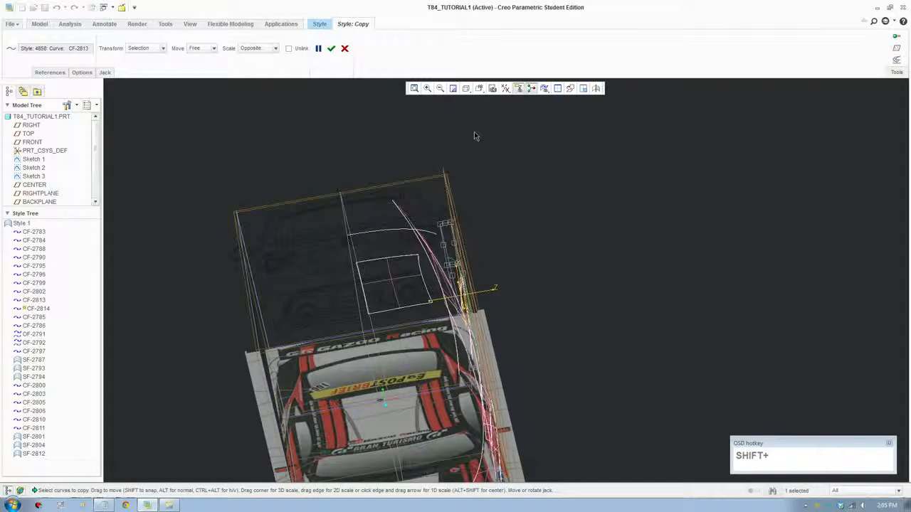
{"action": "left_click", "coordinate": [479, 88]}
{"action": "left_click", "coordinate": [590, 68]}
{"action": "left_click", "coordinate": [557, 91]}
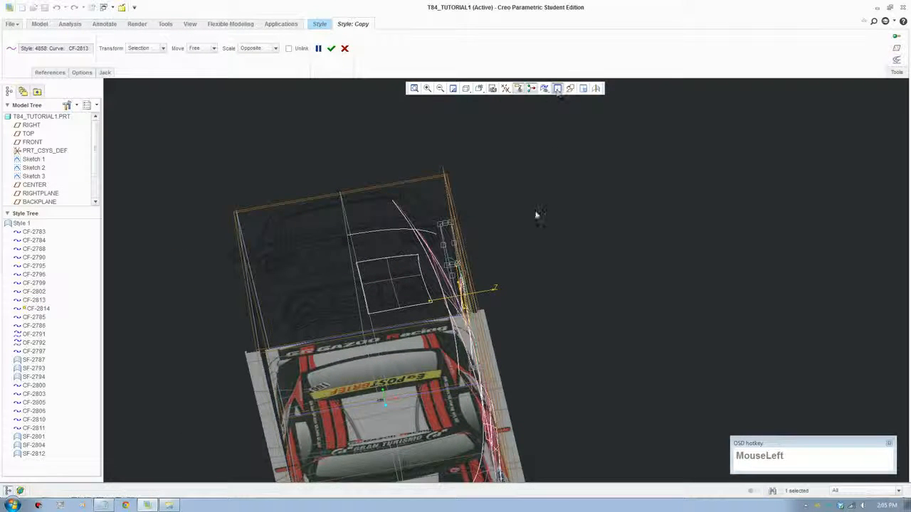
{"action": "scroll", "coordinate": [347, 142], "scroll_direction": "down", "scroll_amount": 5}
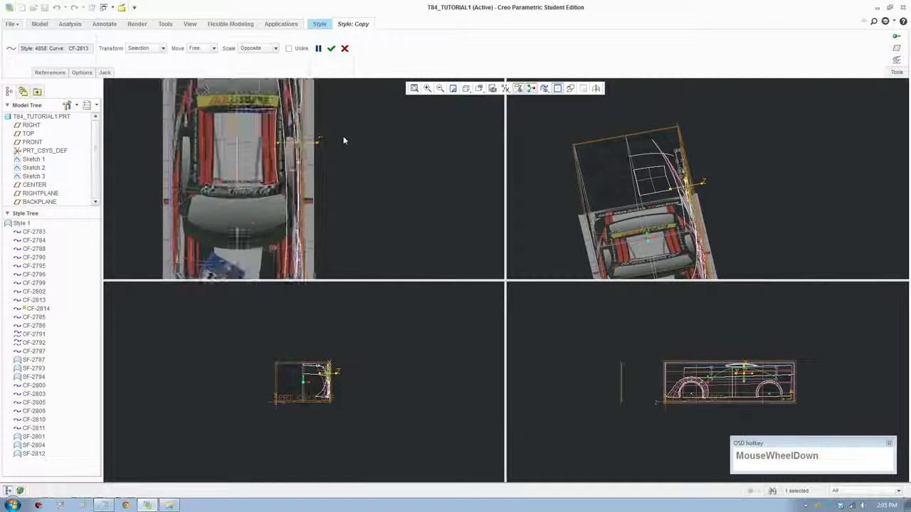
{"action": "middle_click_drag", "start_coordinate": [344, 138], "coordinate": [332, 204], "text": "shift"}
{"action": "left_click_drag", "start_coordinate": [339, 196], "coordinate": [306, 195]}
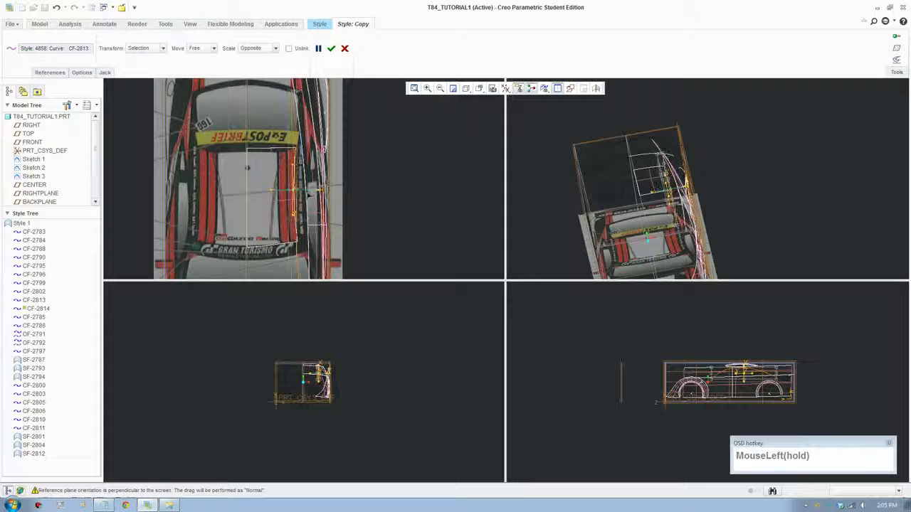
Raise the copied curve toward the roof edge in the front view and adjust its position in the side view.
{"action": "scroll", "coordinate": [320, 373], "scroll_direction": "down", "scroll_amount": 4}
{"action": "scroll", "coordinate": [325, 356], "scroll_direction": "down", "scroll_amount": 2}
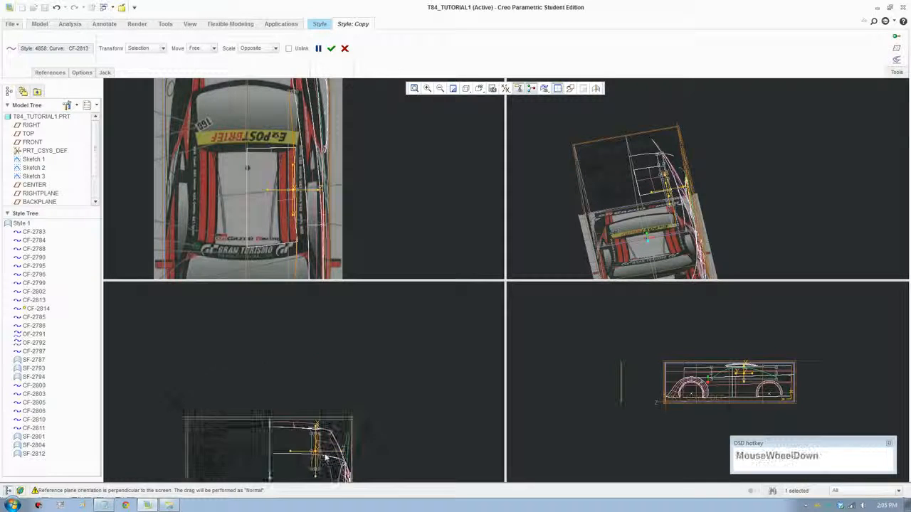
{"action": "middle_click_drag", "start_coordinate": [325, 356], "coordinate": [314, 350], "text": "shift"}
{"action": "scroll", "coordinate": [311, 349], "scroll_direction": "down", "scroll_amount": 2}
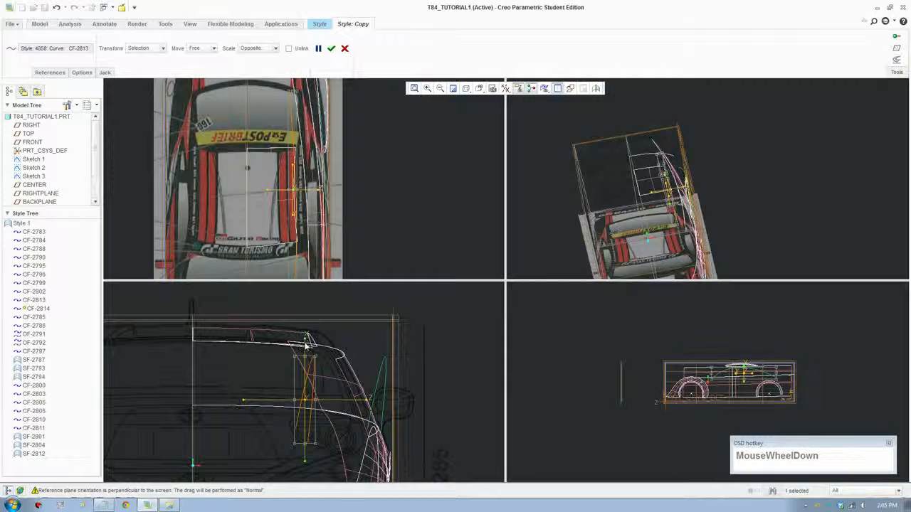
{"action": "left_click_drag", "start_coordinate": [305, 343], "coordinate": [303, 330]}
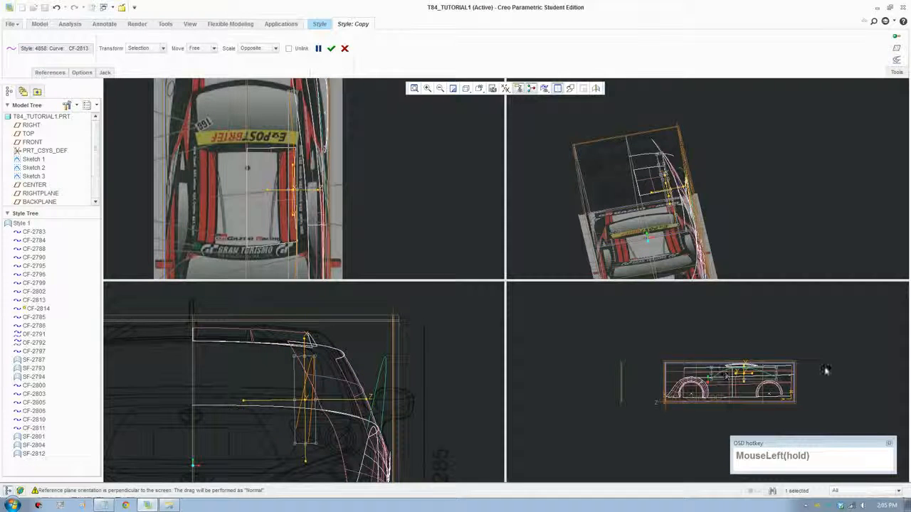
{"action": "scroll", "coordinate": [722, 381], "scroll_direction": "down", "scroll_amount": 5}
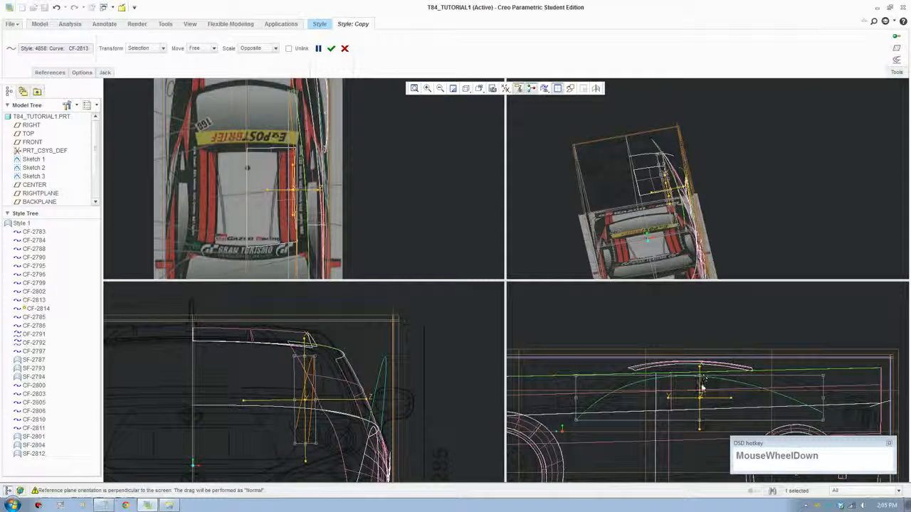
{"action": "mouse_move", "coordinate": [702, 386]}
{"action": "left_mouse_down"}
{"action": "mouse_move", "coordinate": [701, 373]}
{"action": "mouse_move", "coordinate": [695, 388]}
{"action": "left_mouse_up"}
Return to a single view and examine in 3D how the copied curve lies against the roof edge and the window curve.
{"action": "scroll", "coordinate": [703, 384], "scroll_direction": "down", "scroll_amount": 3}
{"action": "scroll", "coordinate": [685, 212], "scroll_direction": "up", "scroll_amount": 3}
{"action": "middle_click_drag", "start_coordinate": [685, 212], "coordinate": [552, 97]}
{"action": "left_click", "coordinate": [558, 88]}
{"action": "scroll", "coordinate": [616, 278], "scroll_direction": "down", "scroll_amount": 4}
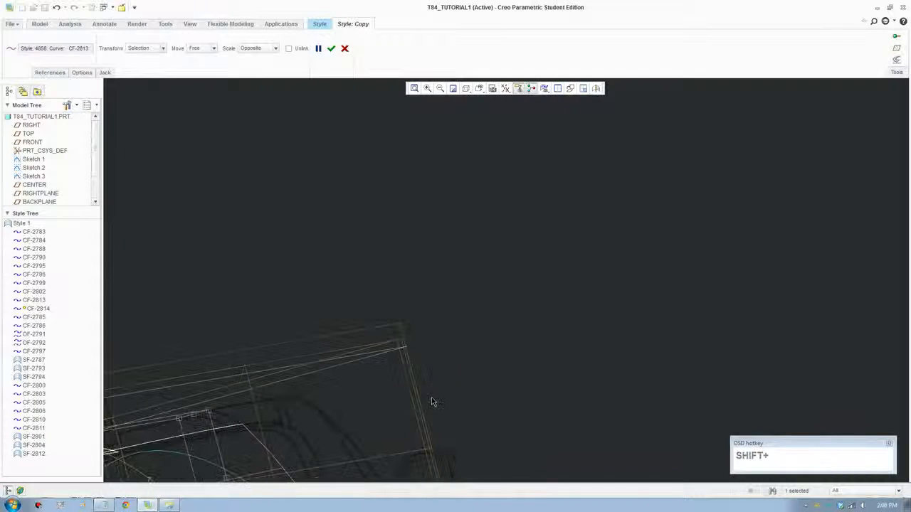
{"action": "middle_click_drag", "start_coordinate": [434, 401], "coordinate": [590, 221], "text": "shift"}
{"action": "middle_click_drag", "start_coordinate": [420, 359], "coordinate": [407, 277]}
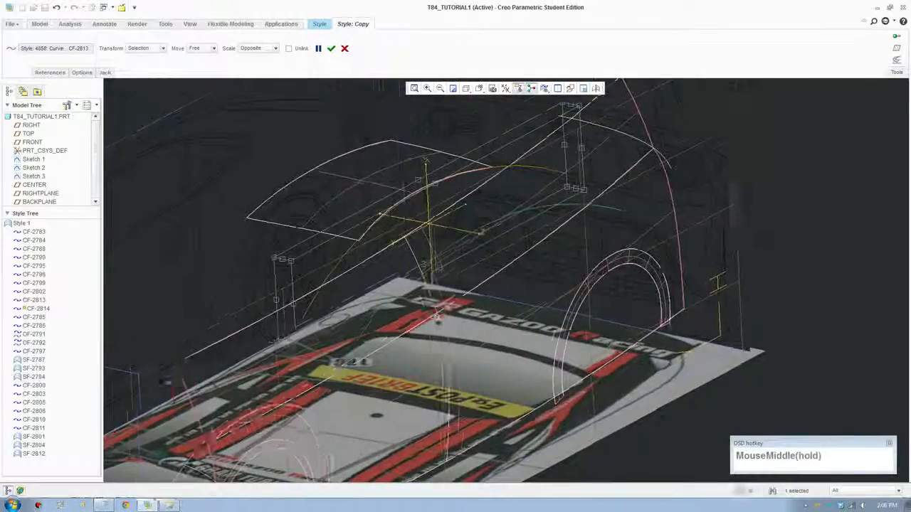
{"action": "scroll", "coordinate": [406, 277], "scroll_direction": "down", "scroll_amount": 2}
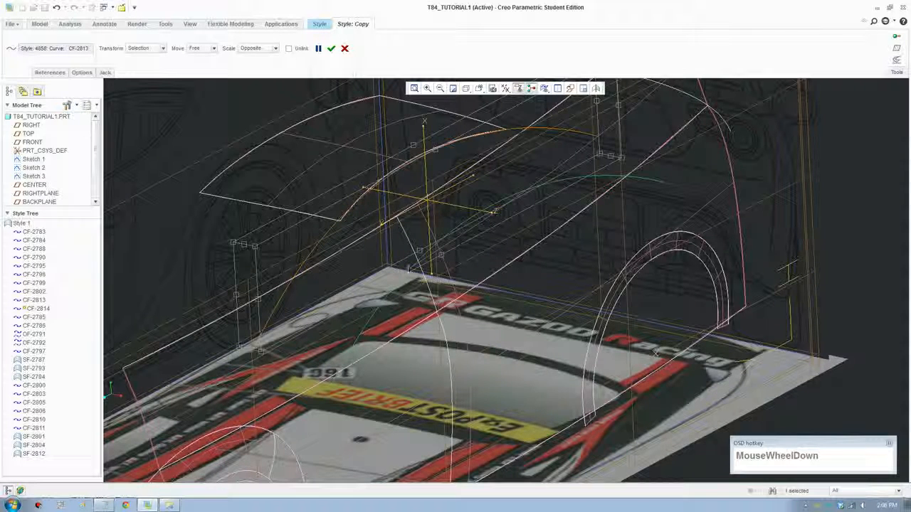
Accept the copied window curve in its position along the roof's side edge.
{"action": "middle_click_drag", "start_coordinate": [408, 288], "coordinate": [448, 334]}
{"action": "scroll", "coordinate": [448, 335], "scroll_direction": "up", "scroll_amount": 3}
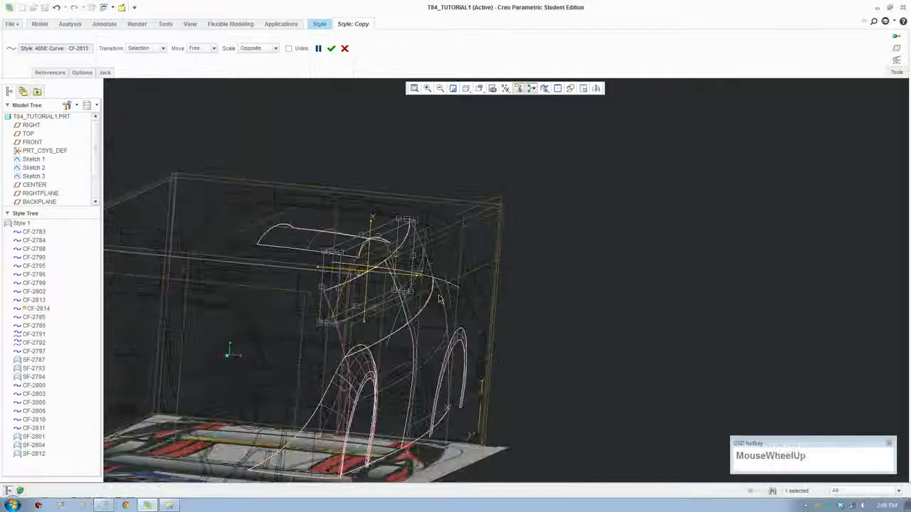
{"action": "middle_click_drag", "start_coordinate": [399, 349], "coordinate": [422, 352]}
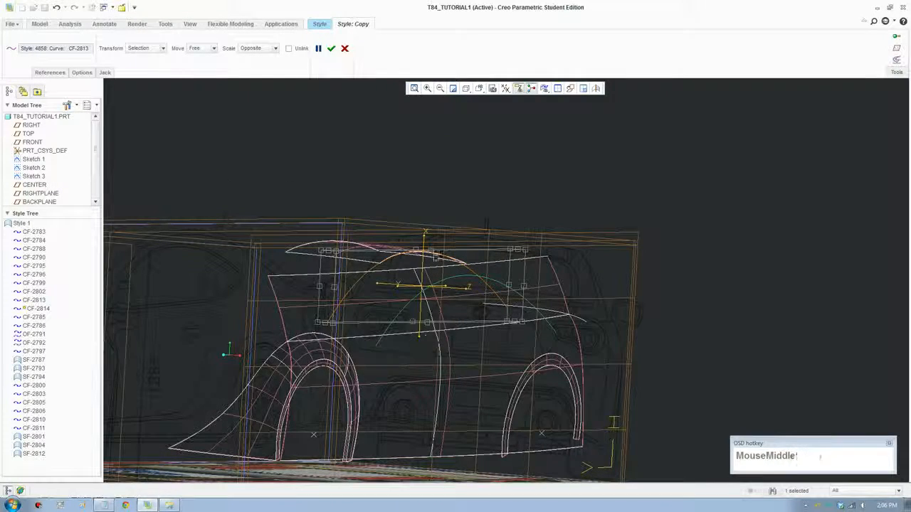
{"action": "left_click", "coordinate": [331, 49]}
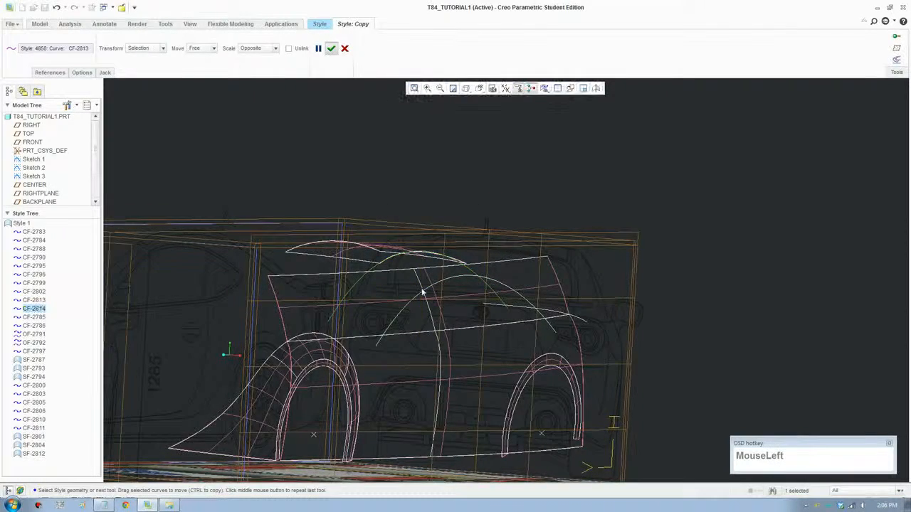
Examine the accepted curve against the roof edge and the blueprints in 3D and in the four-view display.
{"action": "scroll", "coordinate": [444, 320], "scroll_direction": "up", "scroll_amount": 3}
{"action": "middle_click_drag", "start_coordinate": [443, 320], "coordinate": [297, 329]}
{"action": "scroll", "coordinate": [411, 247], "scroll_direction": "down", "scroll_amount": 3}
{"action": "scroll", "coordinate": [336, 259], "scroll_direction": "down", "scroll_amount": 3}
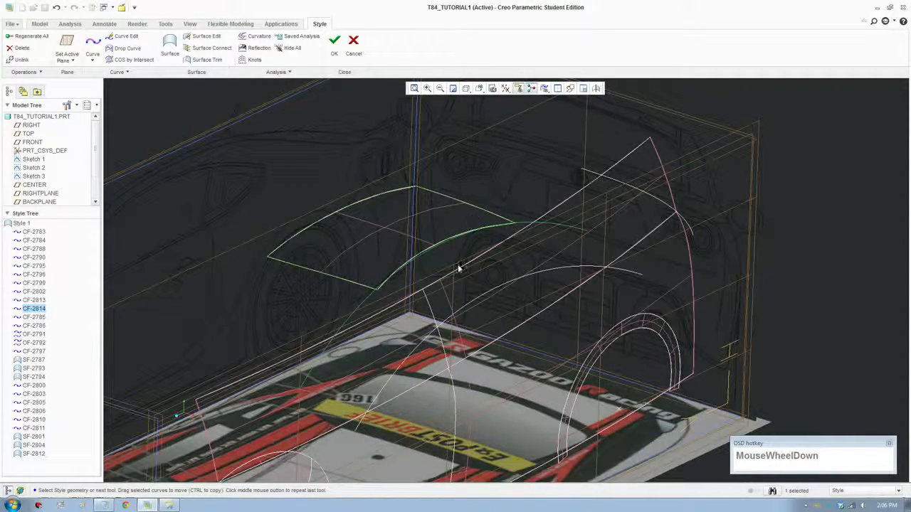
{"action": "scroll", "coordinate": [459, 268], "scroll_direction": "up", "scroll_amount": 3}
{"action": "middle_click_drag", "start_coordinate": [527, 272], "coordinate": [537, 264], "text": "shift"}
{"action": "middle_click_drag", "start_coordinate": [504, 290], "coordinate": [394, 186]}
{"action": "scroll", "coordinate": [443, 279], "scroll_direction": "down", "scroll_amount": 2}
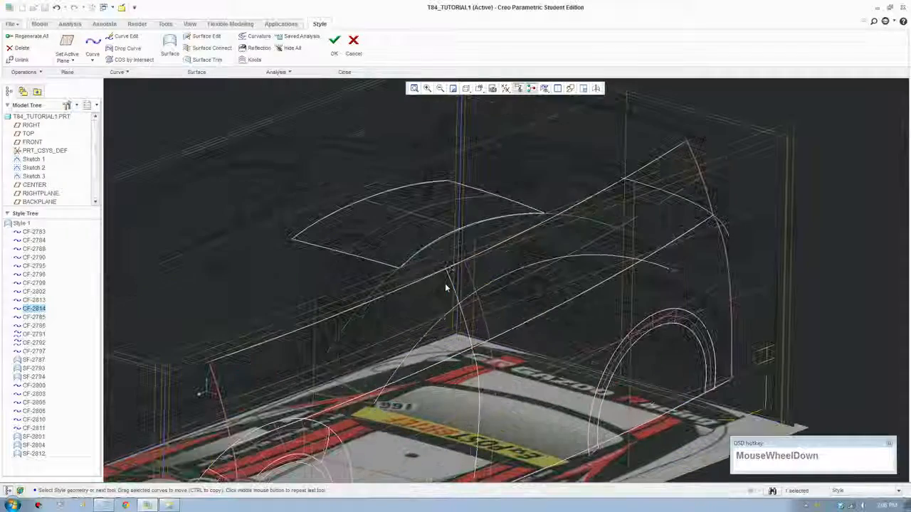
{"action": "left_click", "coordinate": [558, 89]}
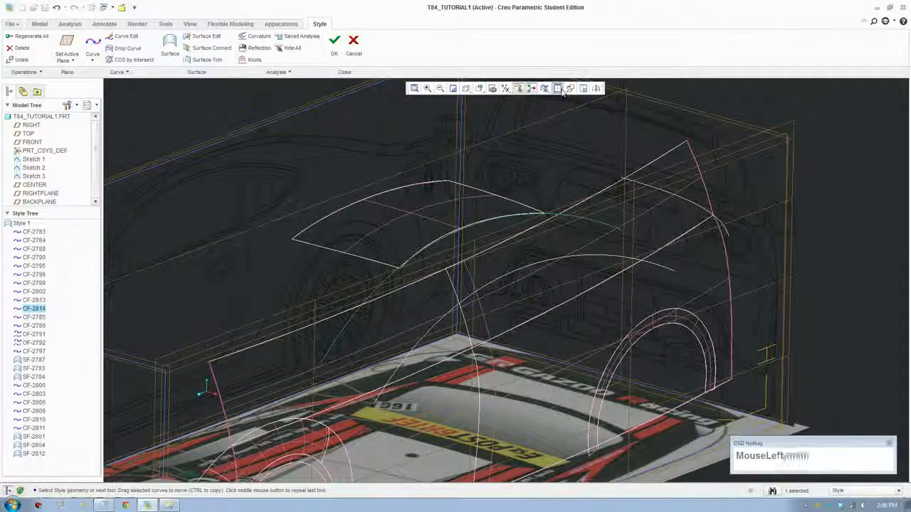
{"action": "scroll", "coordinate": [365, 222], "scroll_direction": "up", "scroll_amount": 2}
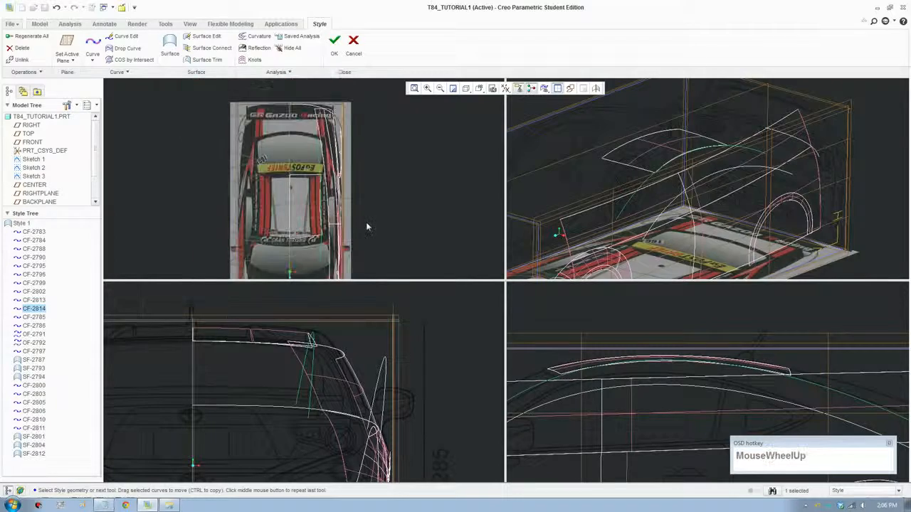
{"action": "middle_click_drag", "start_coordinate": [351, 219], "coordinate": [442, 172], "text": "shift"}
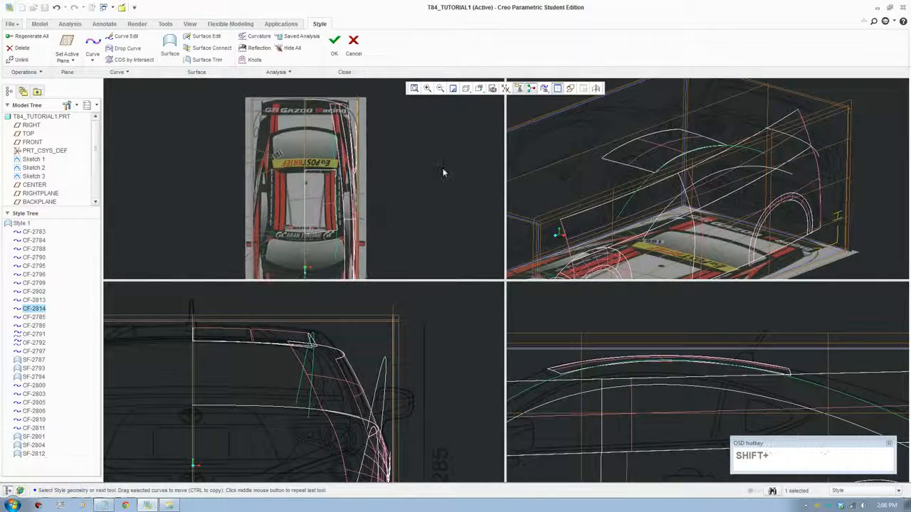
{"action": "left_click", "coordinate": [559, 88]}
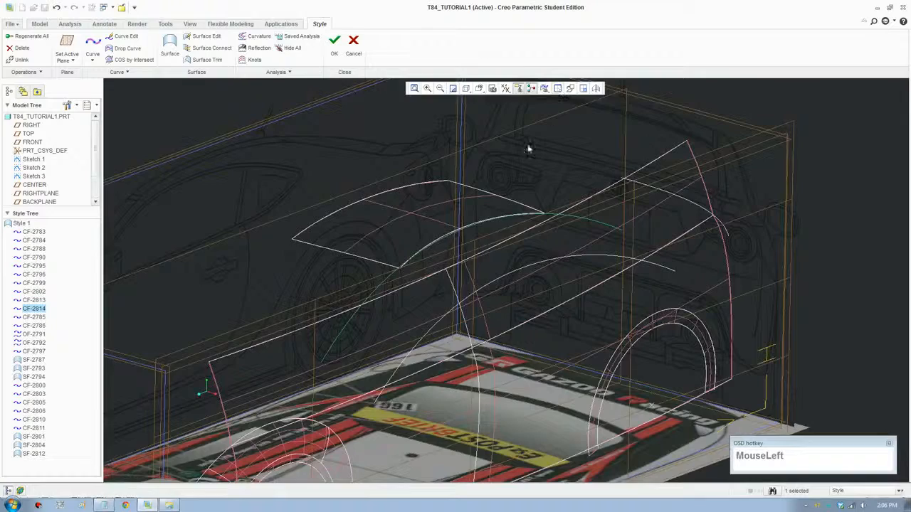
Edit the copied curve in the top view, moving its rear points outward to the rear window's edge and its middle points inward.
{"action": "left_click", "coordinate": [479, 89]}
{"action": "left_click", "coordinate": [496, 151]}
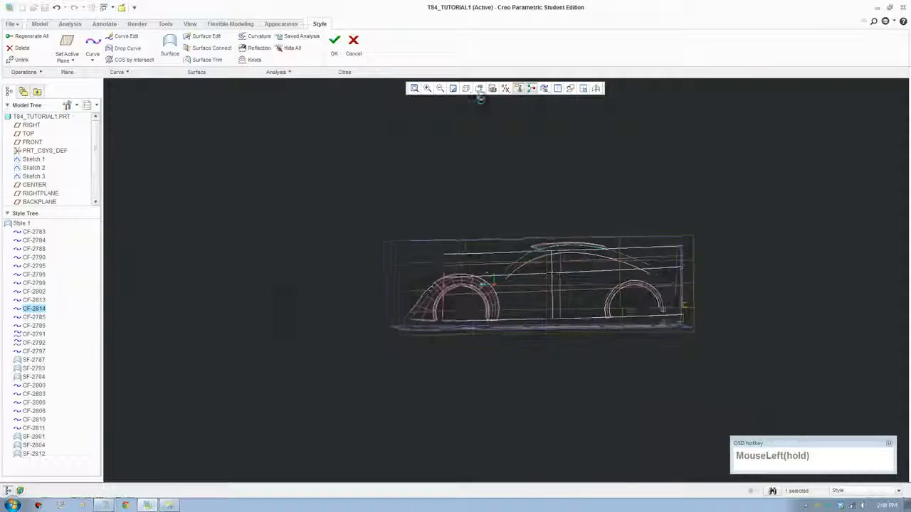
{"action": "left_click", "coordinate": [478, 89]}
{"action": "left_click", "coordinate": [499, 158]}
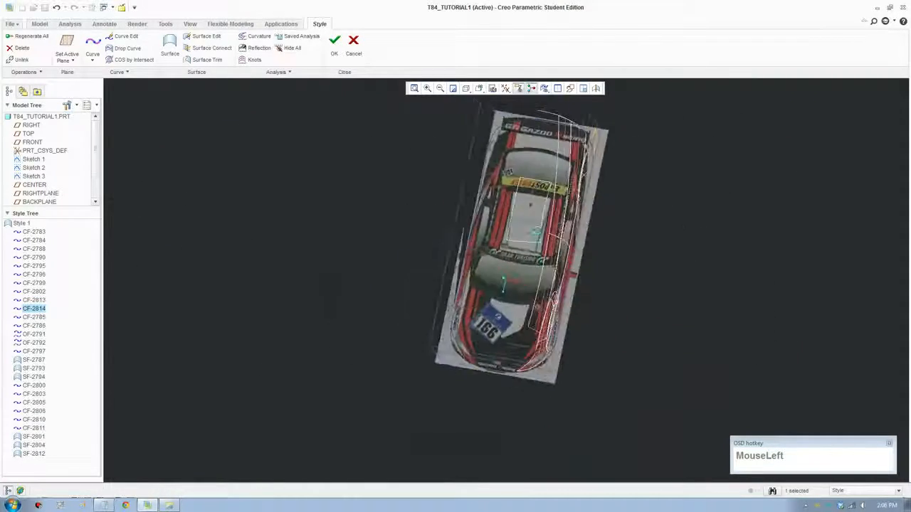
{"action": "scroll", "coordinate": [537, 226], "scroll_direction": "down", "scroll_amount": 5}
{"action": "middle_click_drag", "start_coordinate": [545, 211], "coordinate": [487, 303], "text": "shift"}
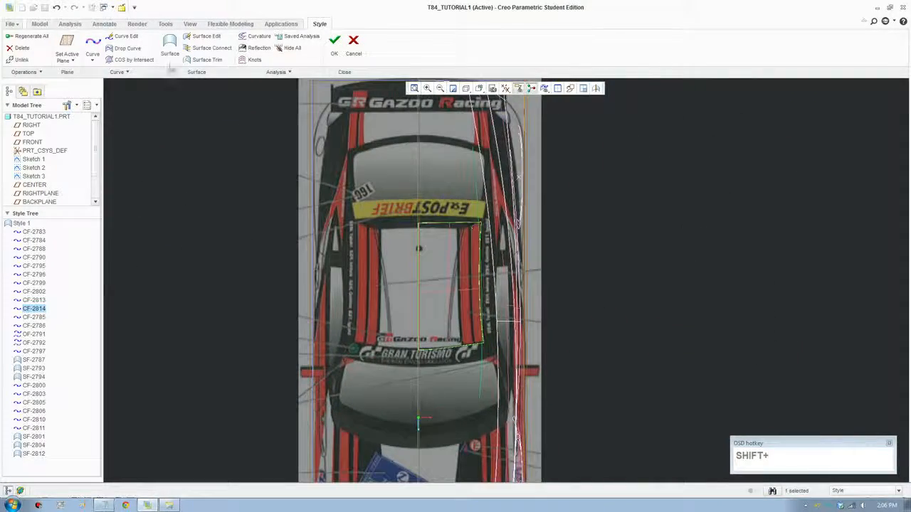
{"action": "left_click", "coordinate": [122, 36]}
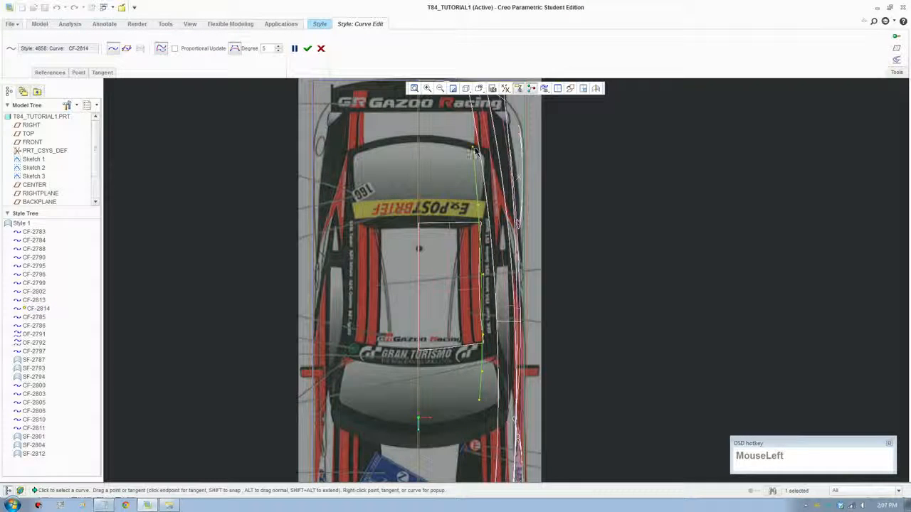
{"action": "left_click_drag", "start_coordinate": [475, 151], "coordinate": [490, 159]}
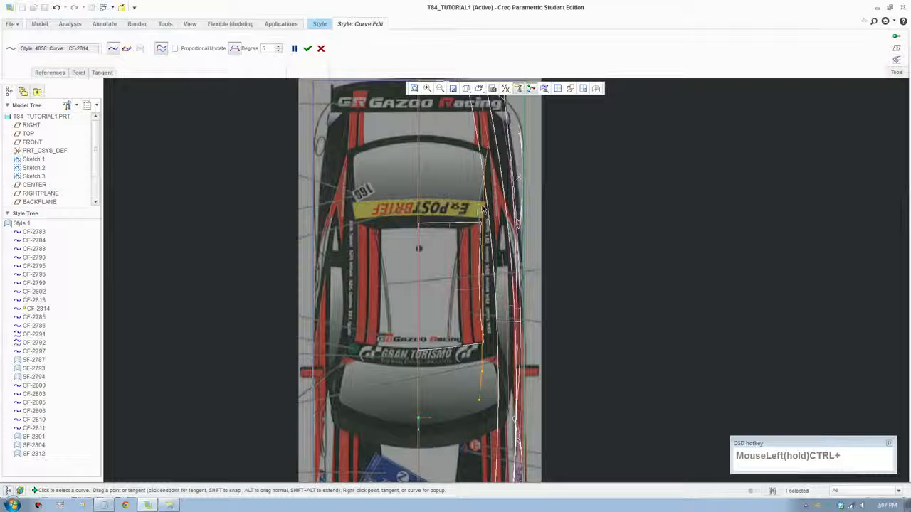
{"action": "left_click_drag", "start_coordinate": [481, 207], "coordinate": [488, 209], "text": "ctrl"}
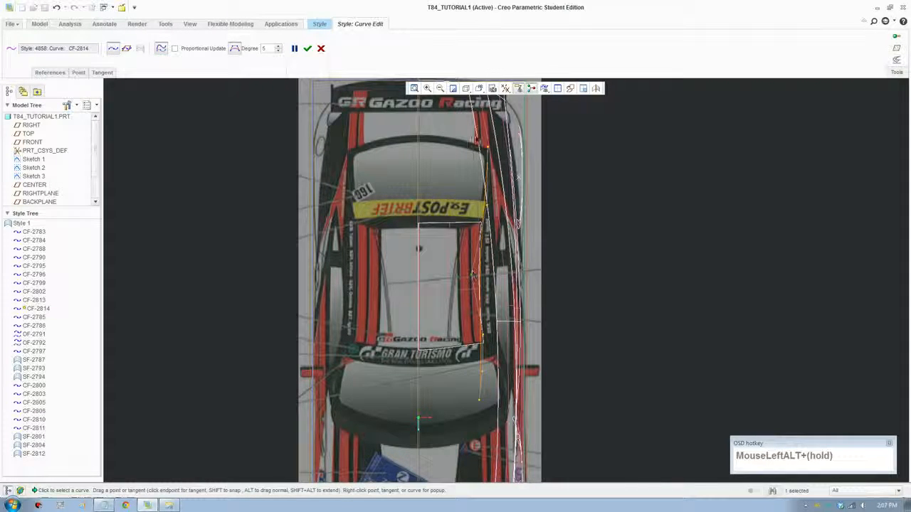
{"action": "left_click_drag", "start_coordinate": [488, 152], "coordinate": [483, 150], "text": "ctrl"}
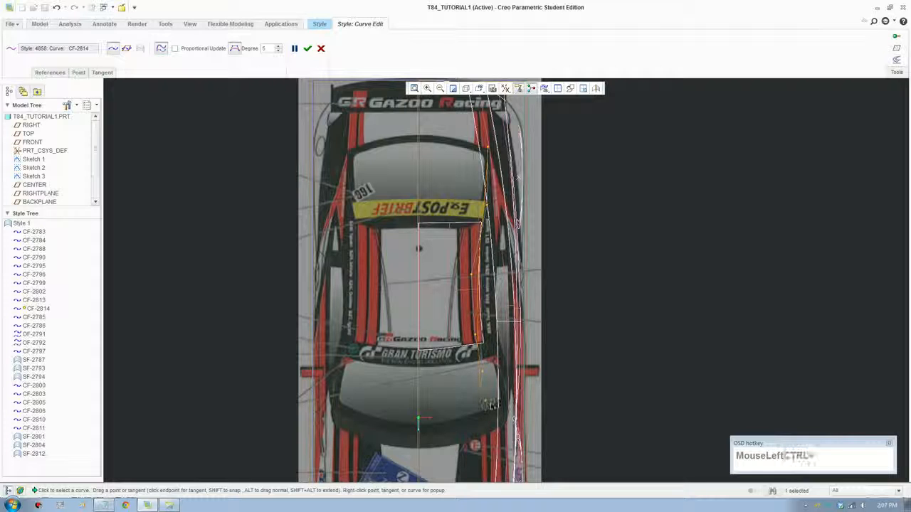
Move the copied curve's front end and adjacent point outward toward the windshield corner and accept the curve edit.
{"action": "left_click_drag", "start_coordinate": [491, 405], "coordinate": [496, 407], "text": "ctrl"}
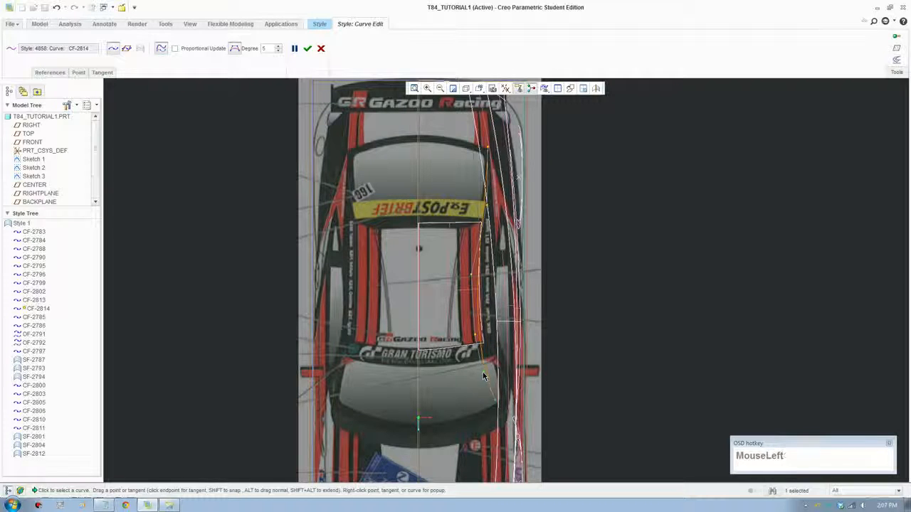
{"action": "left_click_drag", "start_coordinate": [482, 377], "coordinate": [488, 378], "text": "alt"}
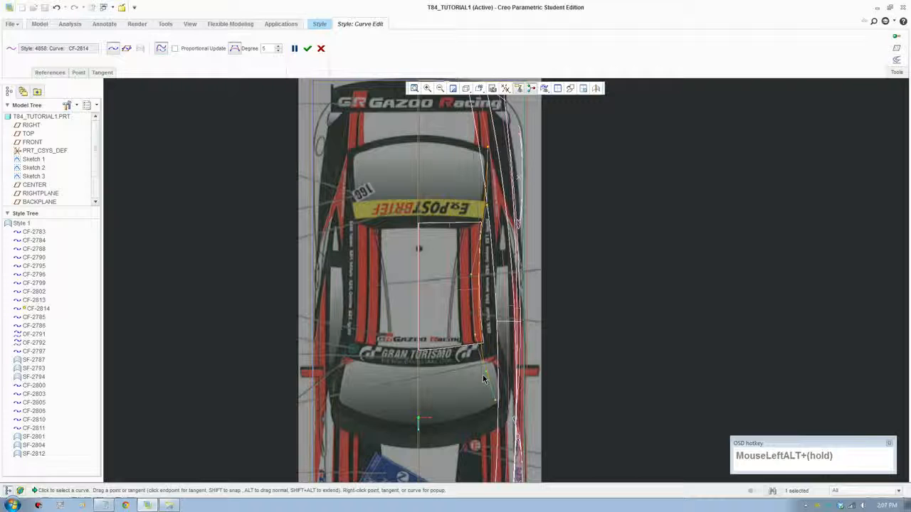
{"action": "left_click_drag", "start_coordinate": [487, 206], "coordinate": [488, 227]}
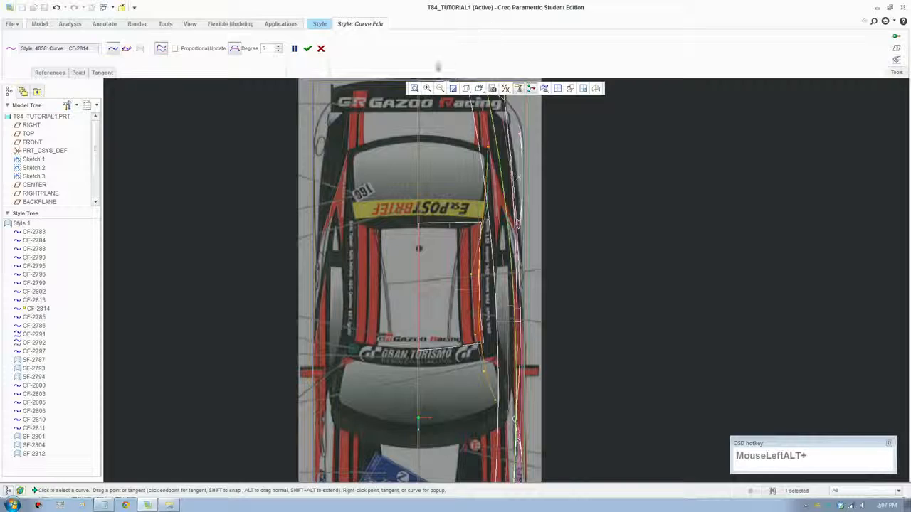
{"action": "left_click", "coordinate": [307, 48]}
Show the model in 3D as Shading With Edges and compare the window curves with the side surfaces.
{"action": "scroll", "coordinate": [524, 294], "scroll_direction": "up", "scroll_amount": 2}
{"action": "middle_click_drag", "start_coordinate": [525, 295], "coordinate": [472, 97]}
{"action": "scroll", "coordinate": [556, 288], "scroll_direction": "down", "scroll_amount": 3}
{"action": "middle_click_drag", "start_coordinate": [556, 288], "coordinate": [545, 244]}
{"action": "left_click", "coordinate": [466, 90]}
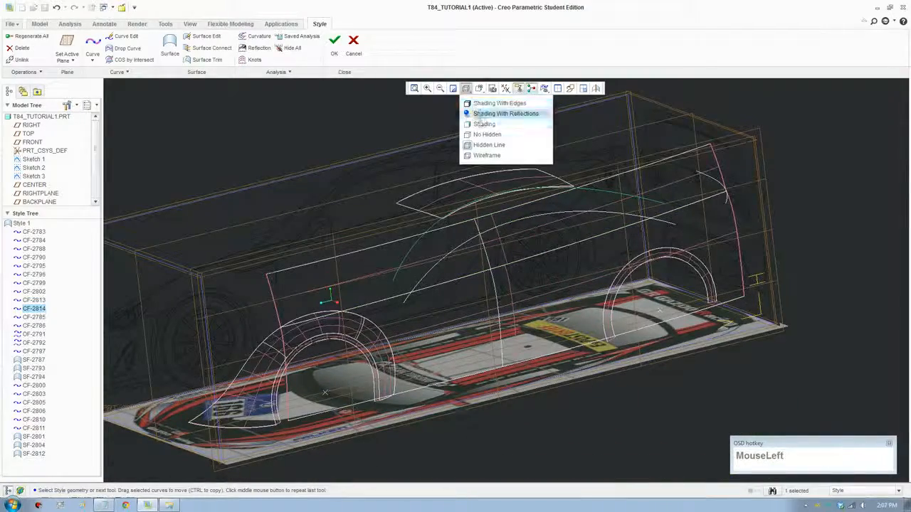
{"action": "left_click", "coordinate": [491, 104]}
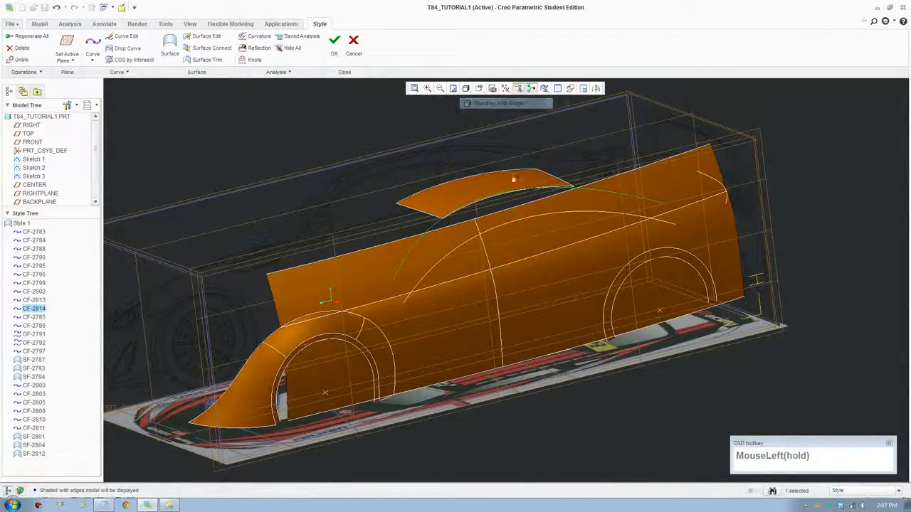
{"action": "scroll", "coordinate": [515, 246], "scroll_direction": "down", "scroll_amount": 3}
{"action": "mouse_move", "coordinate": [514, 246]}
{"action": "middle_mouse_down"}
{"action": "mouse_move", "coordinate": [484, 230]}
{"action": "mouse_move", "coordinate": [475, 254]}
{"action": "mouse_move", "coordinate": [484, 242]}
{"action": "mouse_move", "coordinate": [463, 230]}
{"action": "mouse_move", "coordinate": [531, 252]}
{"action": "middle_mouse_up"}
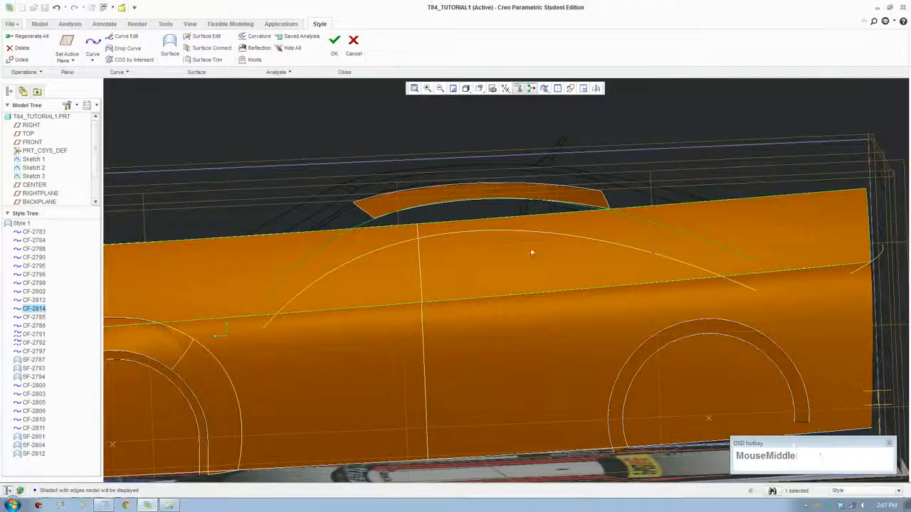
{"action": "scroll", "coordinate": [541, 239], "scroll_direction": "up", "scroll_amount": 2}
Drop the original side-window curve onto the upper side surface, projecting it normal to RIGHTPLANE.
{"action": "left_click", "coordinate": [542, 237]}
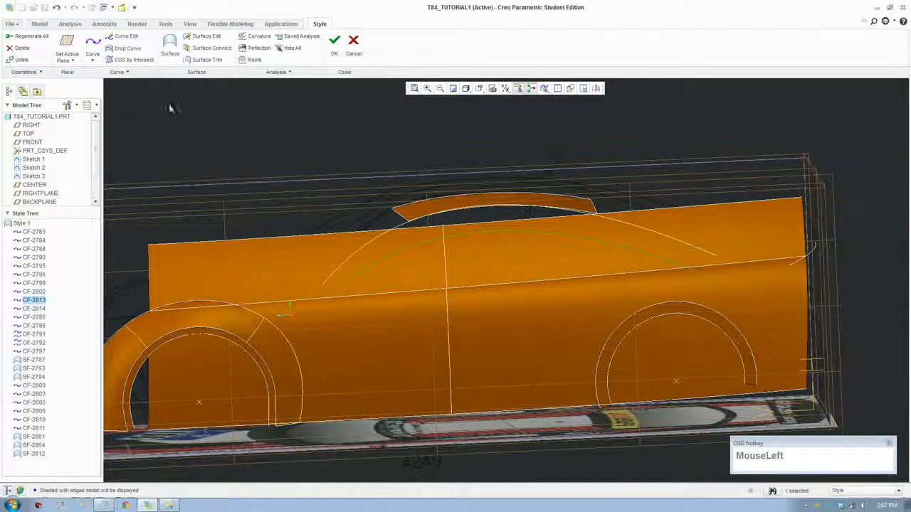
{"action": "left_click", "coordinate": [119, 54]}
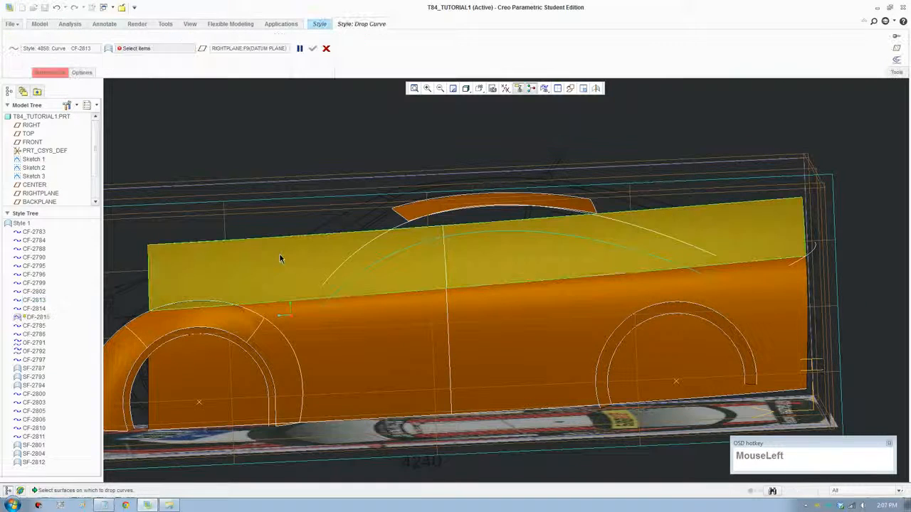
{"action": "left_click", "coordinate": [281, 258]}
{"action": "left_click", "coordinate": [232, 50]}
{"action": "scroll", "coordinate": [348, 180], "scroll_direction": "up", "scroll_amount": 2}
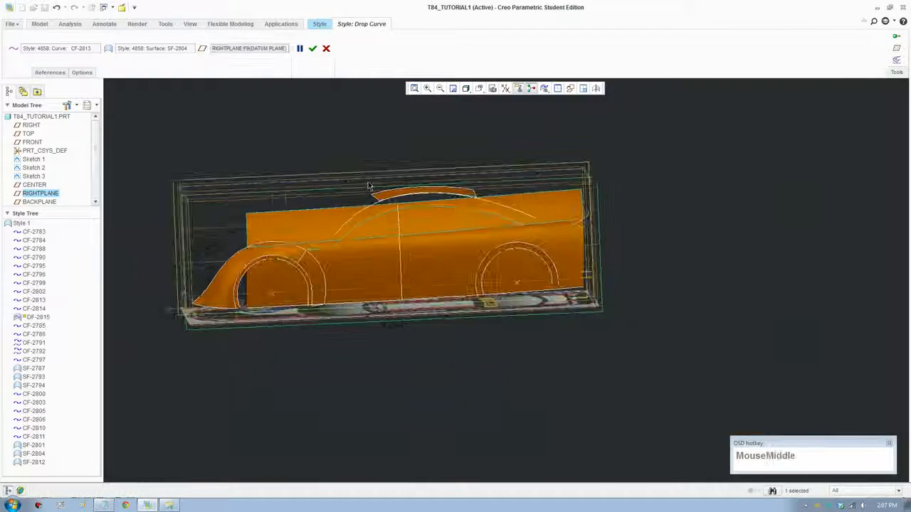
{"action": "middle_click_drag", "start_coordinate": [347, 183], "coordinate": [366, 222]}
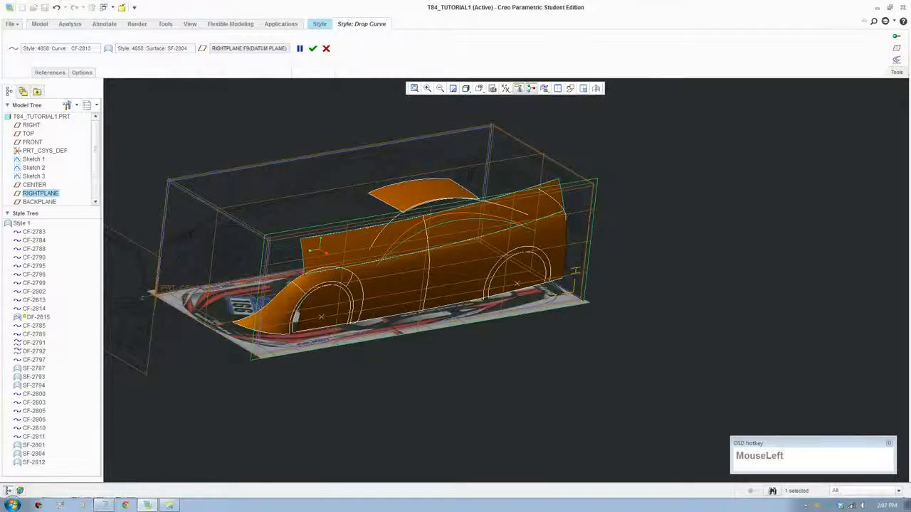
{"action": "left_click", "coordinate": [313, 48]}
{"action": "scroll", "coordinate": [441, 249], "scroll_direction": "down", "scroll_amount": 2}
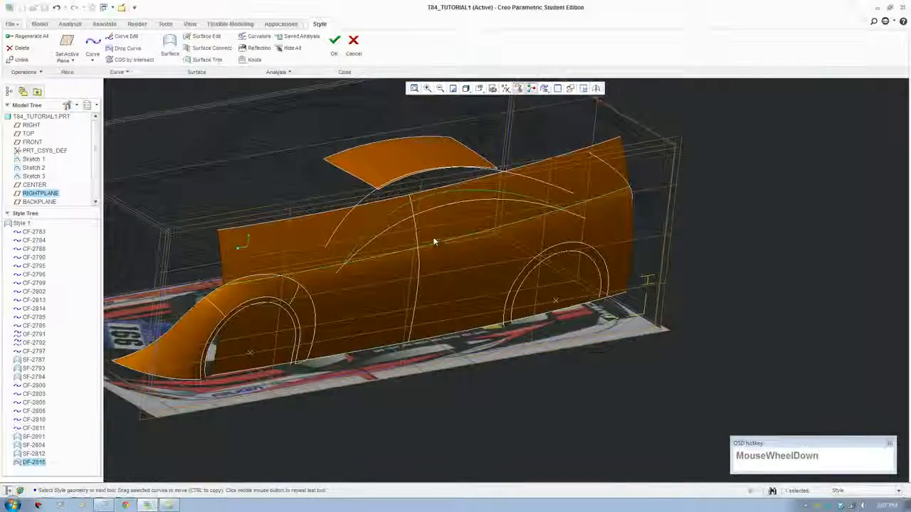
{"action": "middle_click_drag", "start_coordinate": [434, 242], "coordinate": [362, 291]}
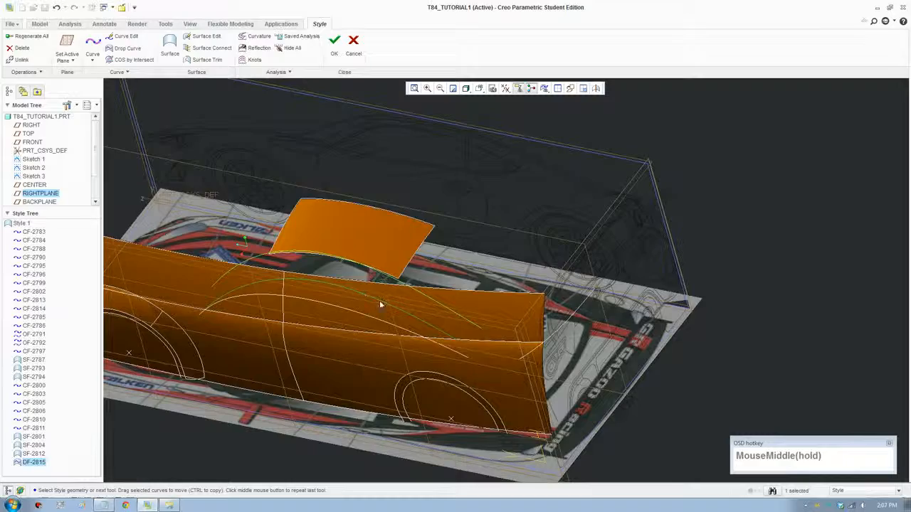
Trim the upper side surface with the dropped curve, deleting the portion outside the window outline.
{"action": "left_click", "coordinate": [381, 301]}
{"action": "left_click", "coordinate": [417, 325]}
{"action": "middle_click_drag", "start_coordinate": [421, 321], "coordinate": [529, 314], "text": "shift"}
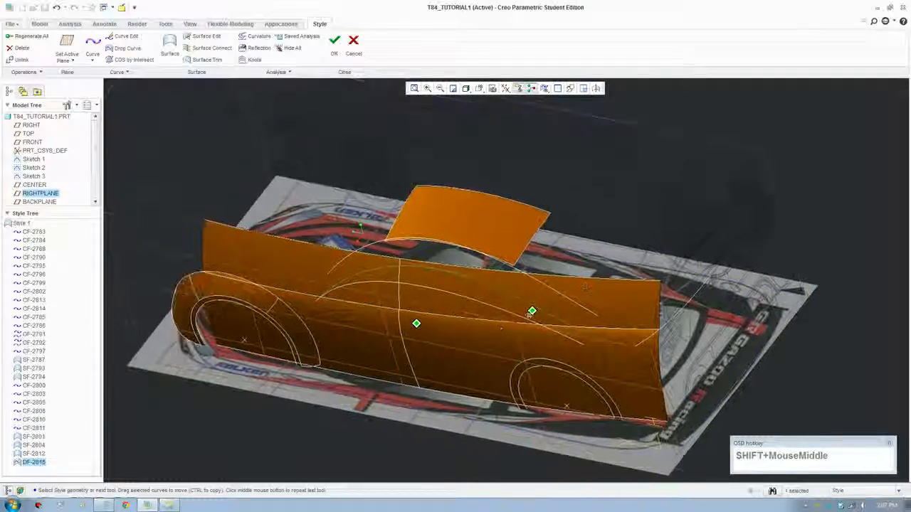
{"action": "scroll", "coordinate": [530, 314], "scroll_direction": "down", "scroll_amount": 3}
{"action": "left_click", "coordinate": [655, 296]}
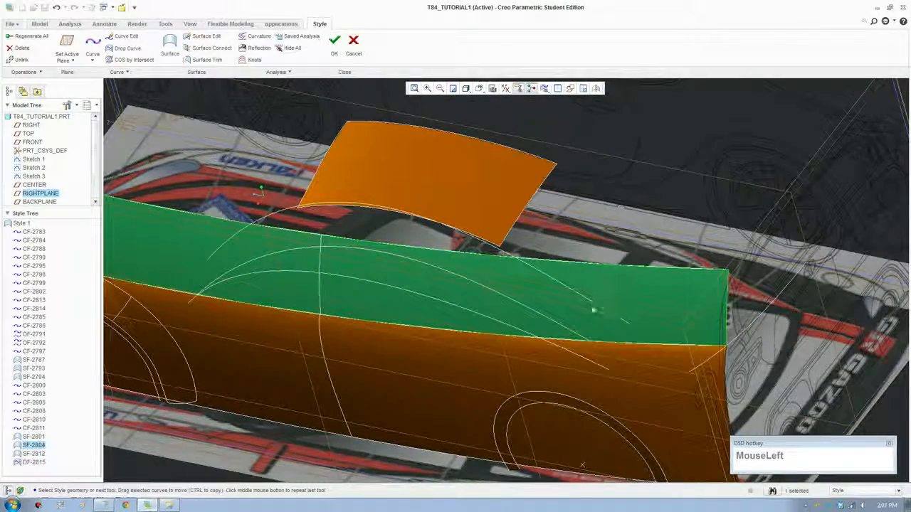
{"action": "left_click", "coordinate": [207, 60]}
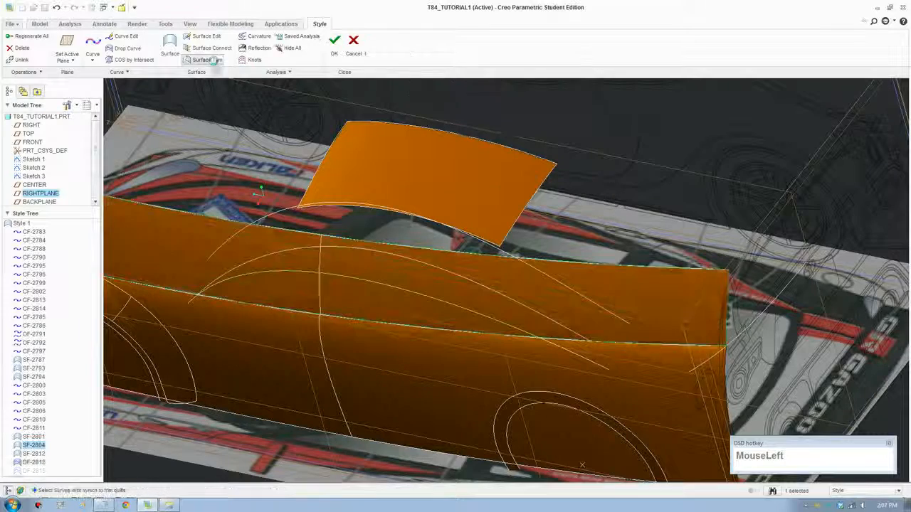
{"action": "left_click", "coordinate": [438, 270]}
{"action": "scroll", "coordinate": [438, 270], "scroll_direction": "up", "scroll_amount": 1}
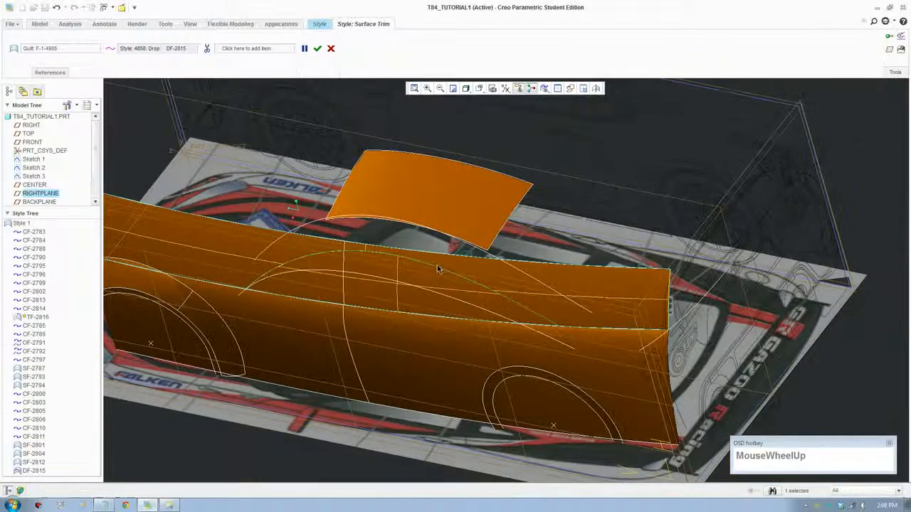
{"action": "left_click", "coordinate": [256, 48]}
{"action": "left_click", "coordinate": [532, 275]}
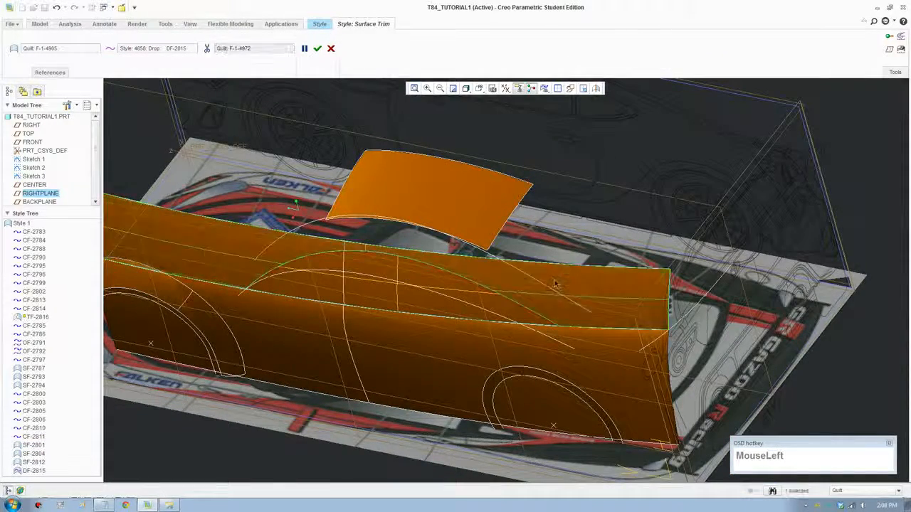
{"action": "left_click", "coordinate": [317, 49]}
{"action": "scroll", "coordinate": [389, 284], "scroll_direction": "up", "scroll_amount": 2}
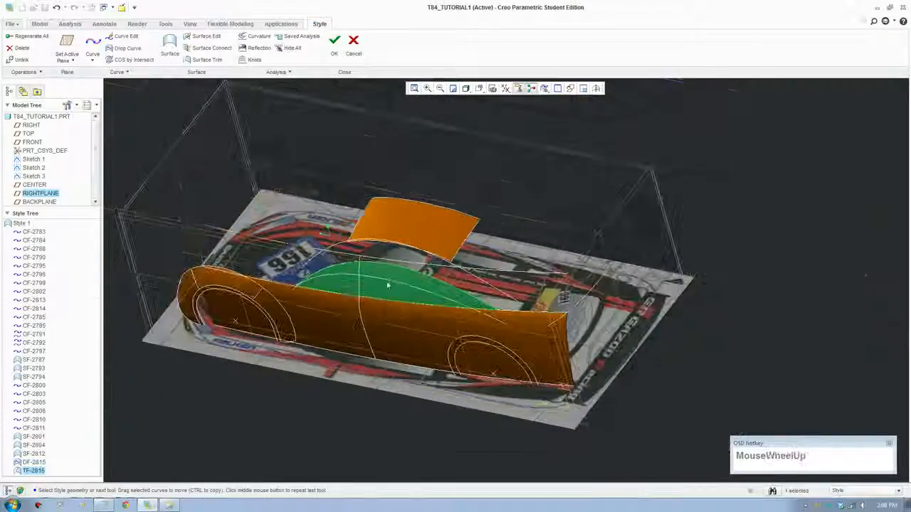
{"action": "middle_click_drag", "start_coordinate": [388, 284], "coordinate": [472, 242]}
{"action": "scroll", "coordinate": [472, 242], "scroll_direction": "down", "scroll_amount": 3}
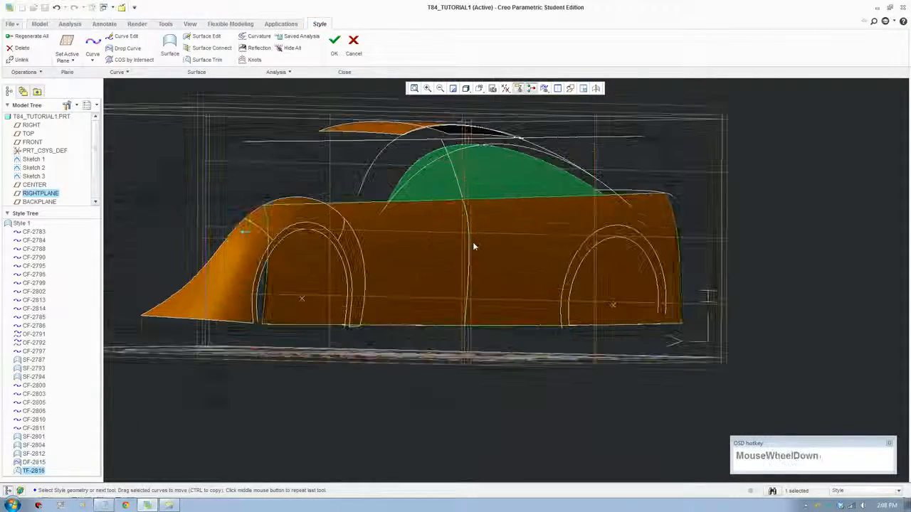
Start a style surface between the copied roof-side curve and the upper edge of the trimmed window surface.
{"action": "middle_click_drag", "start_coordinate": [545, 266], "coordinate": [291, 404], "text": "shift"}
{"action": "left_click", "coordinate": [231, 159]}
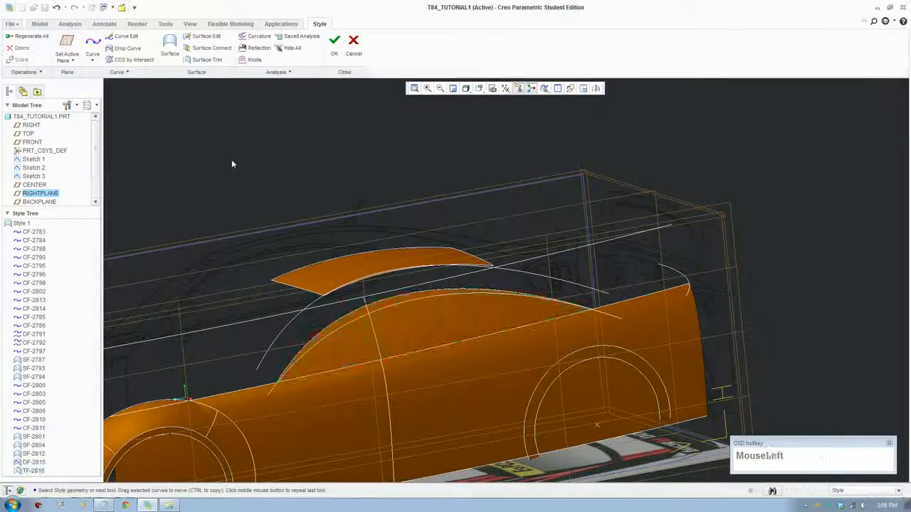
{"action": "left_click", "coordinate": [172, 45]}
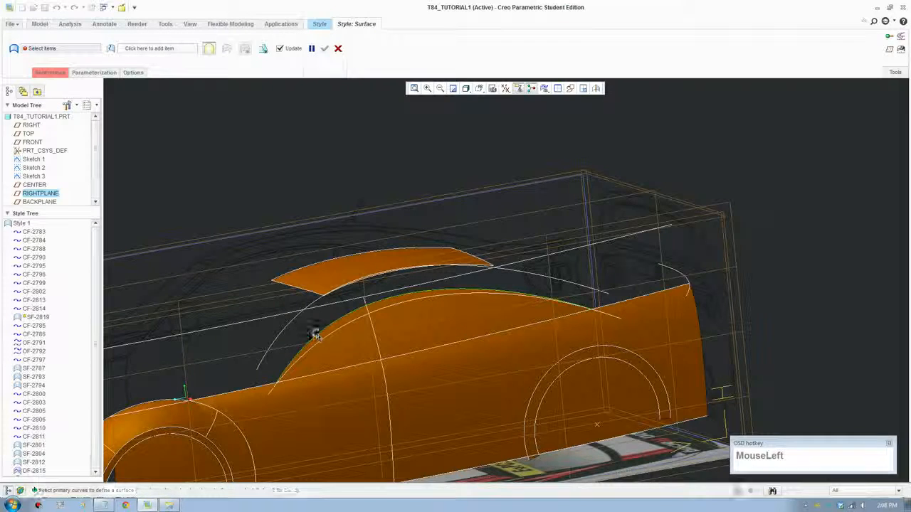
{"action": "left_click", "coordinate": [305, 325]}
{"action": "left_click", "coordinate": [297, 320]}
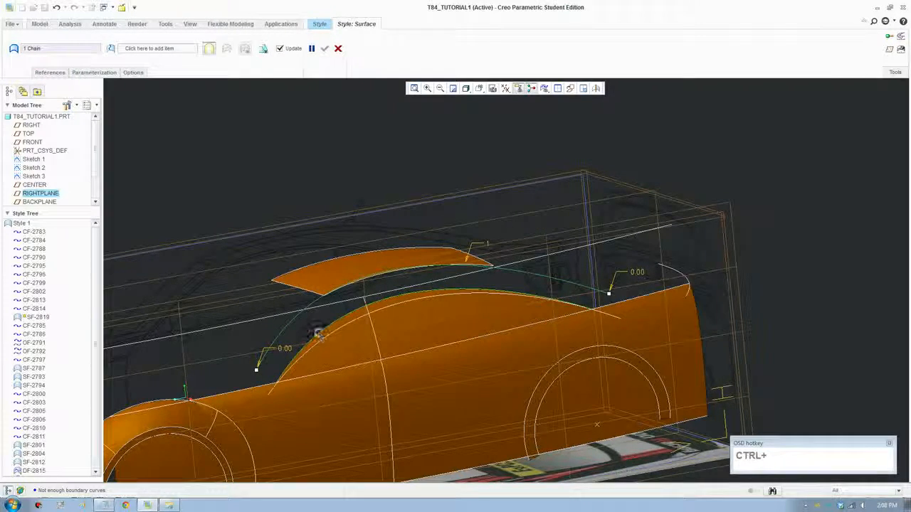
{"action": "left_click", "coordinate": [318, 334], "text": "ctrl"}
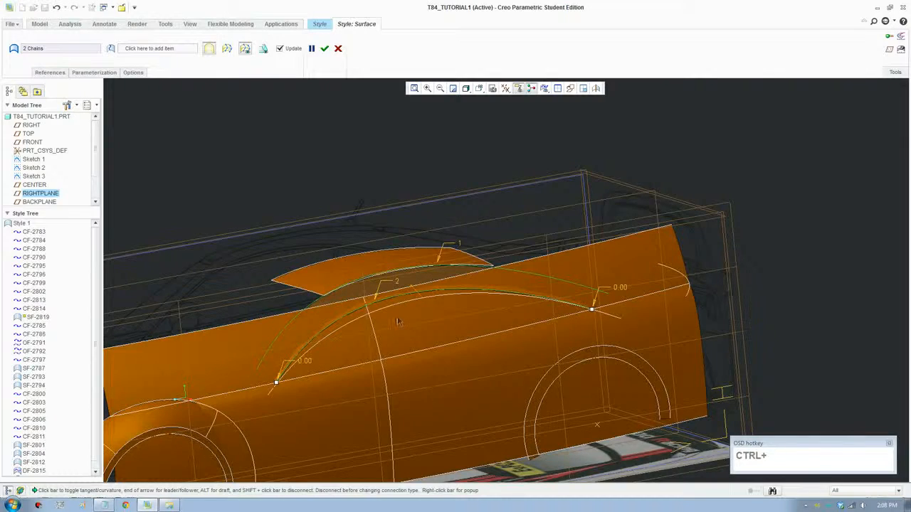
Set the new surface's connection along the window edge to Curvature and accept the surface.
{"action": "scroll", "coordinate": [397, 321], "scroll_direction": "down", "scroll_amount": 3}
{"action": "right_click", "coordinate": [438, 274]}
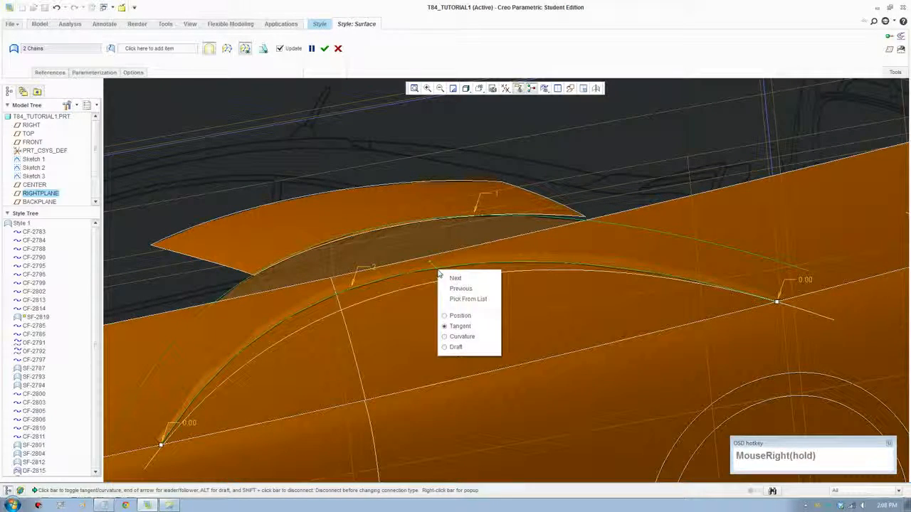
{"action": "left_click", "coordinate": [462, 338]}
{"action": "scroll", "coordinate": [434, 296], "scroll_direction": "up", "scroll_amount": 3}
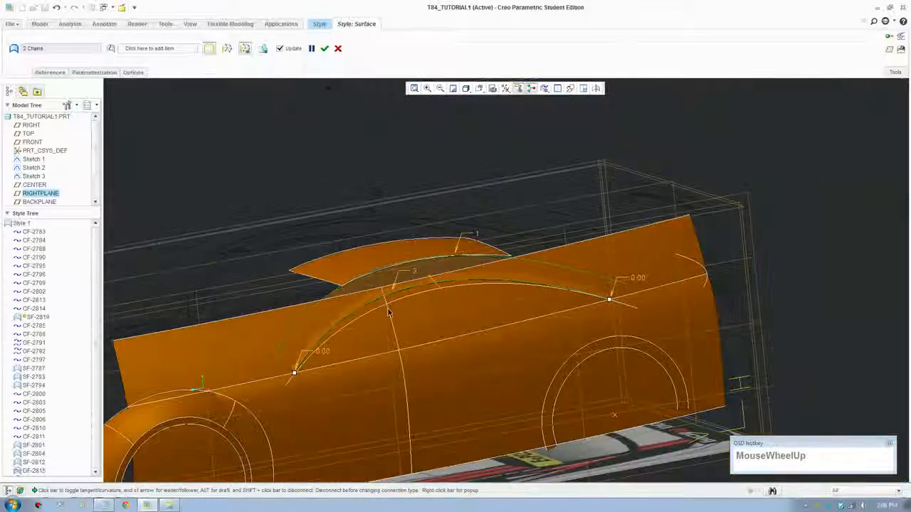
{"action": "middle_click_drag", "start_coordinate": [368, 305], "coordinate": [417, 321]}
{"action": "left_click", "coordinate": [325, 48]}
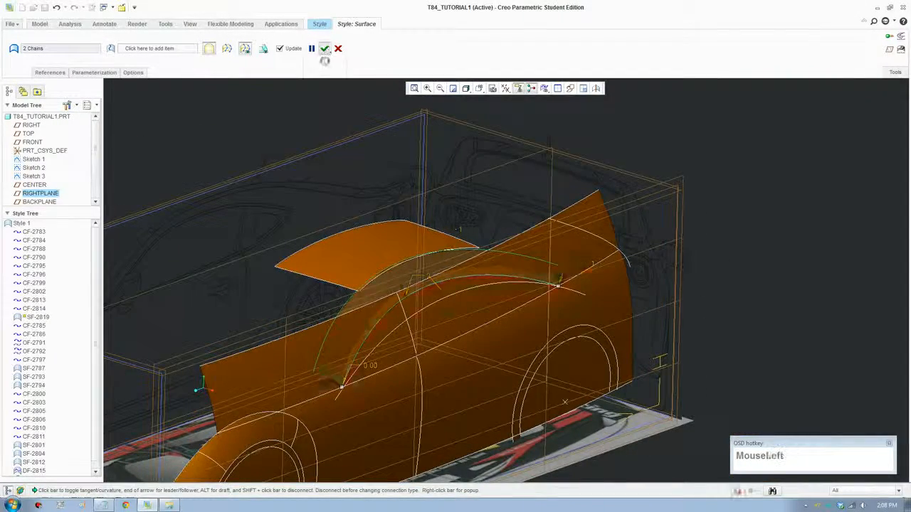
Edit curve CF-2814 in the four-view layout and raise its front end slightly to the side surface's upper edge in the front view.
{"action": "middle_click_drag", "start_coordinate": [446, 377], "coordinate": [203, 388]}
{"action": "middle_click_drag", "start_coordinate": [408, 335], "coordinate": [290, 356]}
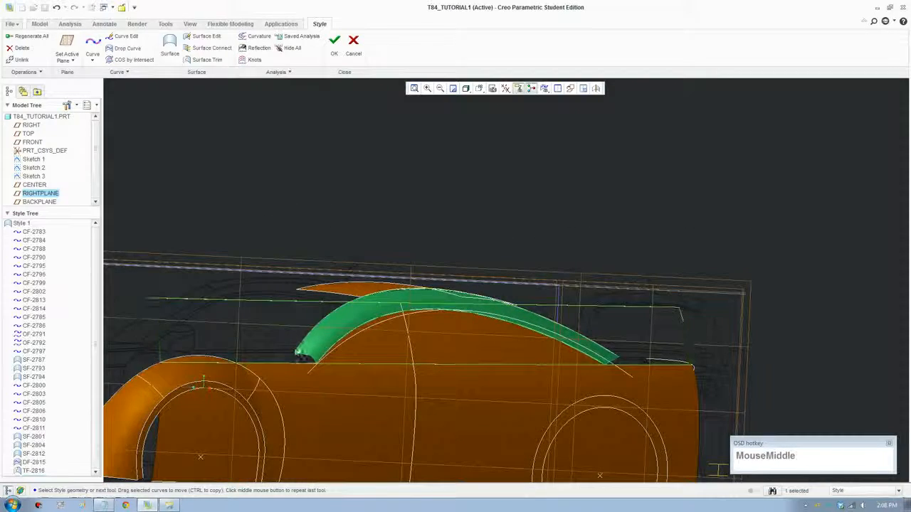
{"action": "left_click", "coordinate": [292, 355]}
{"action": "left_click", "coordinate": [124, 37]}
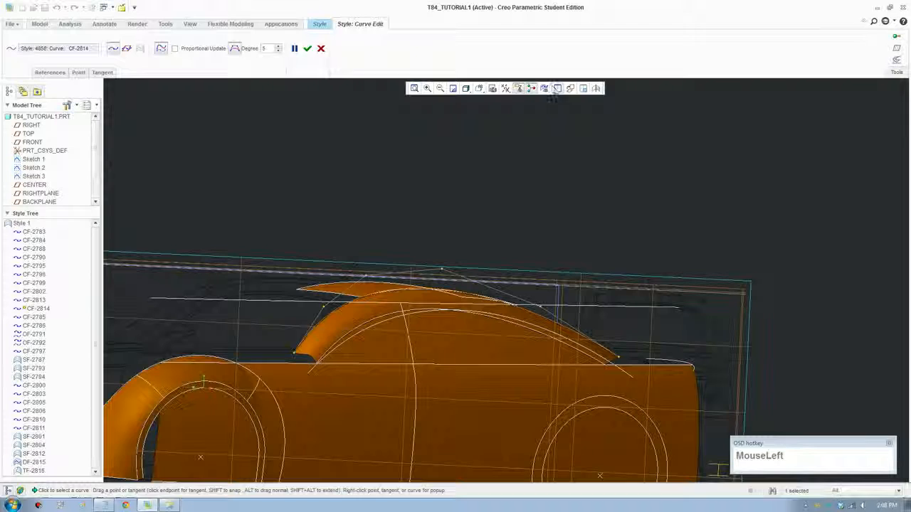
{"action": "left_click", "coordinate": [557, 89]}
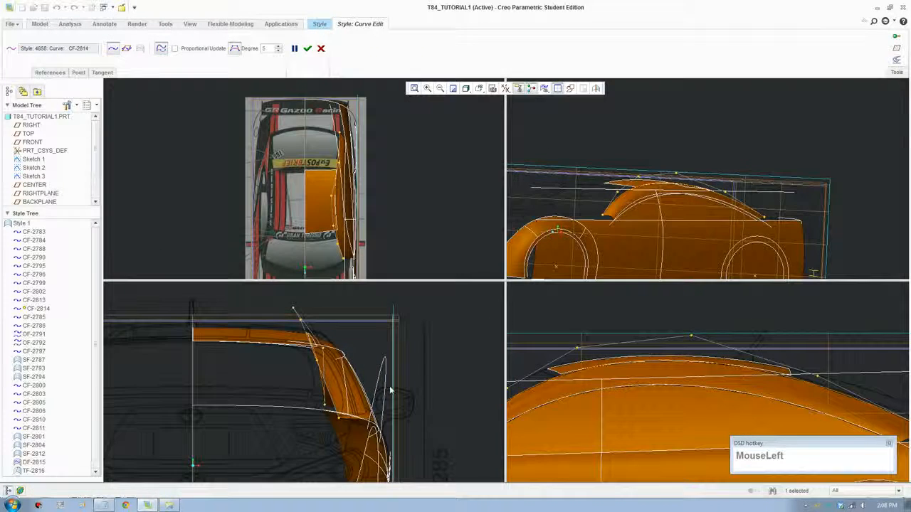
{"action": "scroll", "coordinate": [390, 391], "scroll_direction": "down", "scroll_amount": 3}
{"action": "scroll", "coordinate": [531, 436], "scroll_direction": "up", "scroll_amount": 1}
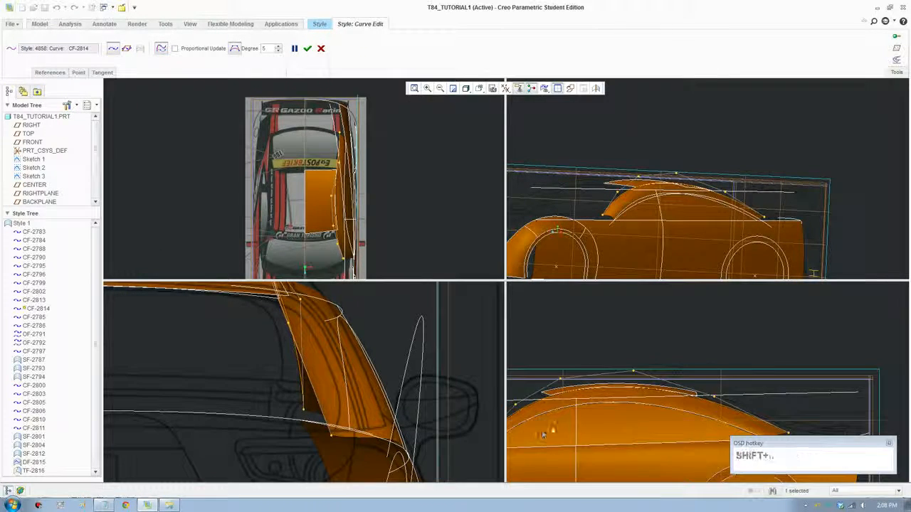
{"action": "middle_click_drag", "start_coordinate": [549, 430], "coordinate": [656, 381], "text": "shift"}
{"action": "scroll", "coordinate": [591, 407], "scroll_direction": "down", "scroll_amount": 3}
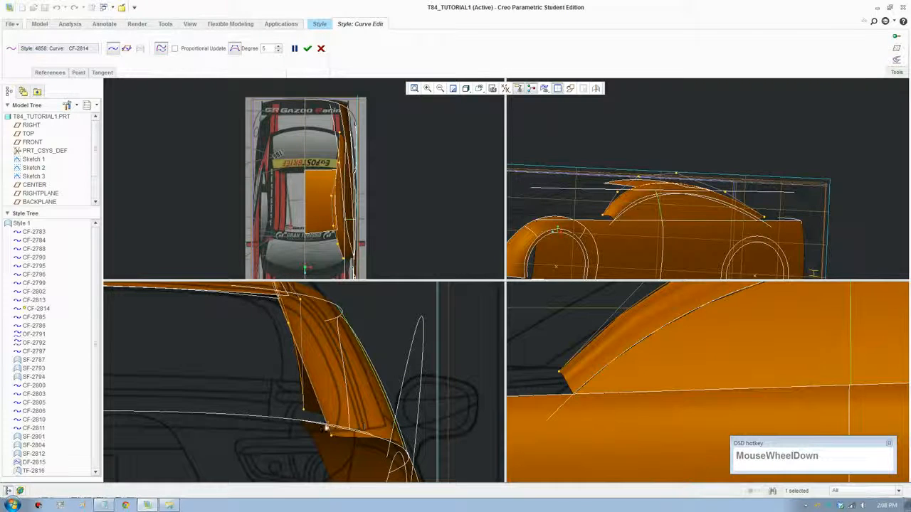
{"action": "scroll", "coordinate": [331, 435], "scroll_direction": "down", "scroll_amount": 2}
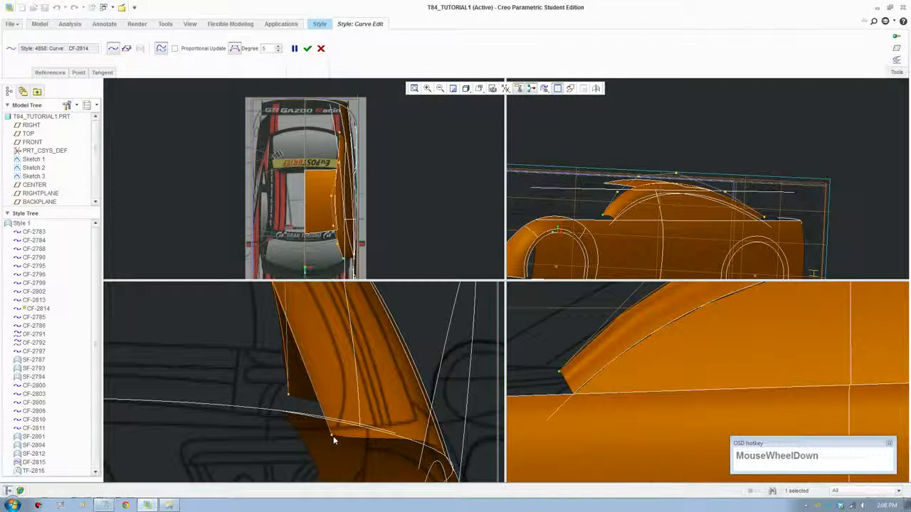
{"action": "left_click_drag", "start_coordinate": [330, 434], "coordinate": [327, 423]}
Check the moved front end of the curve against the side surface and the blueprint in the 3D, side and front views.
{"action": "scroll", "coordinate": [620, 357], "scroll_direction": "up", "scroll_amount": 2}
{"action": "scroll", "coordinate": [622, 362], "scroll_direction": "up", "scroll_amount": 2}
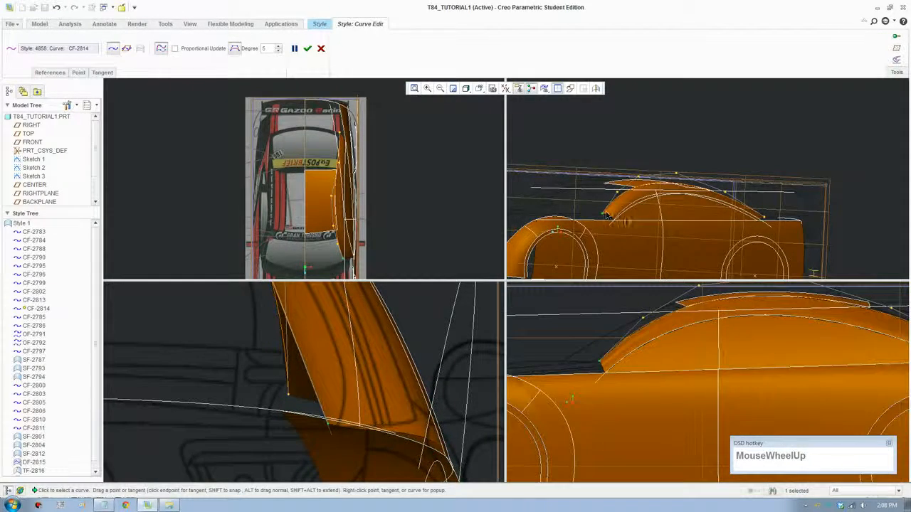
{"action": "middle_click_drag", "start_coordinate": [630, 222], "coordinate": [630, 244]}
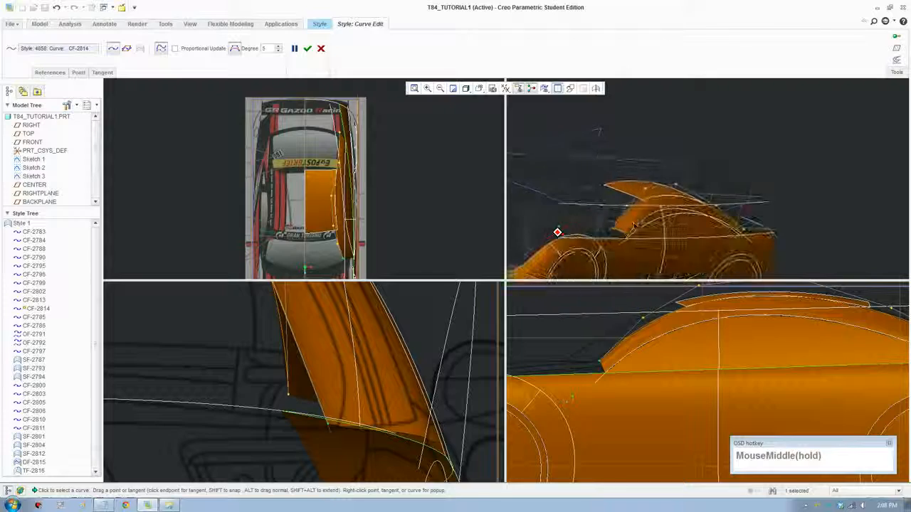
{"action": "scroll", "coordinate": [626, 245], "scroll_direction": "down", "scroll_amount": 3}
{"action": "scroll", "coordinate": [627, 245], "scroll_direction": "up", "scroll_amount": 2}
{"action": "scroll", "coordinate": [330, 425], "scroll_direction": "up", "scroll_amount": 3}
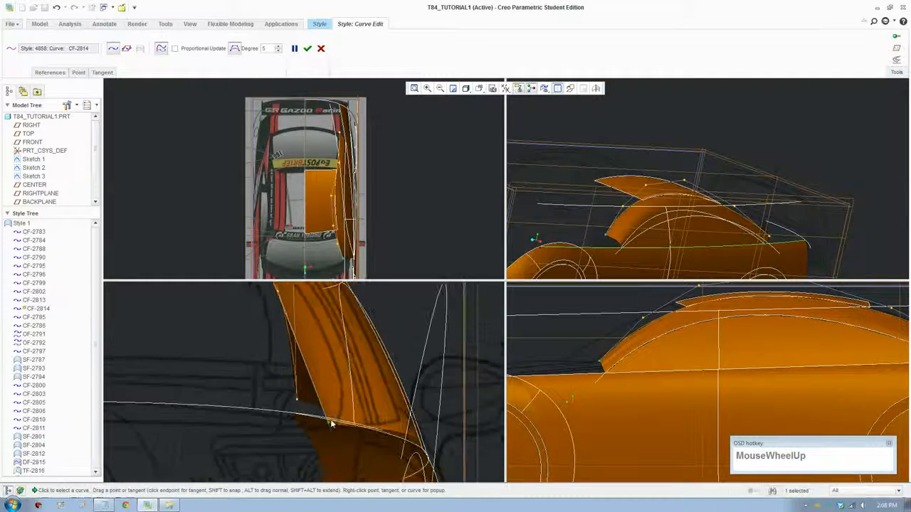
{"action": "scroll", "coordinate": [625, 234], "scroll_direction": "down", "scroll_amount": 3}
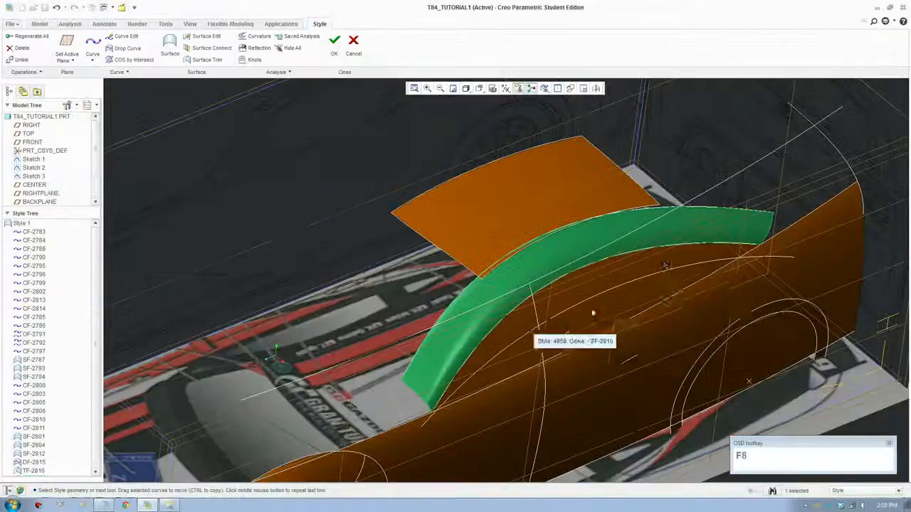
Edit curve CF-2814 in the TOP view, moving its control points near the roof's rear corner and middle to follow the roof edge.
{"action": "scroll", "coordinate": [688, 320], "scroll_direction": "down", "scroll_amount": 3}
{"action": "middle_click_drag", "start_coordinate": [687, 319], "coordinate": [669, 228]}
{"action": "left_click", "coordinate": [671, 226]}
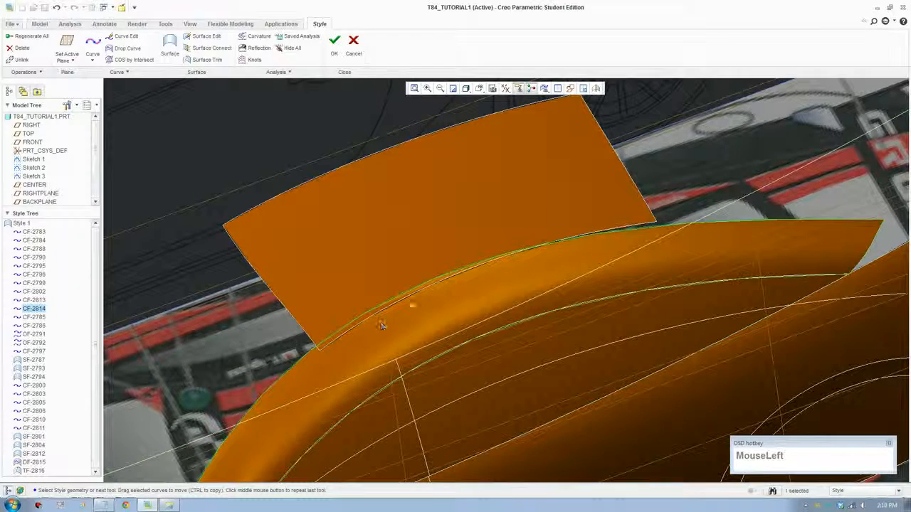
{"action": "left_click", "coordinate": [479, 88]}
{"action": "scroll", "coordinate": [498, 163], "scroll_direction": "down", "scroll_amount": 1}
{"action": "left_click", "coordinate": [498, 162]}
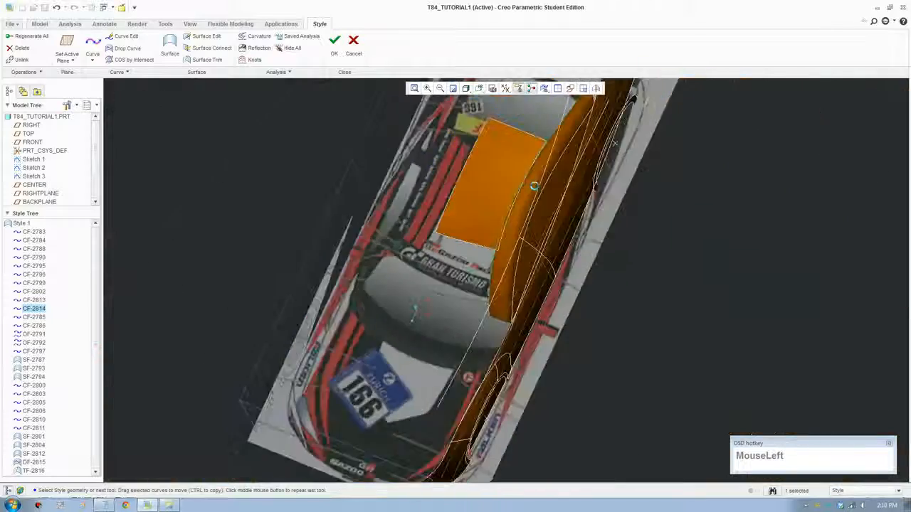
{"action": "scroll", "coordinate": [512, 270], "scroll_direction": "down", "scroll_amount": 4}
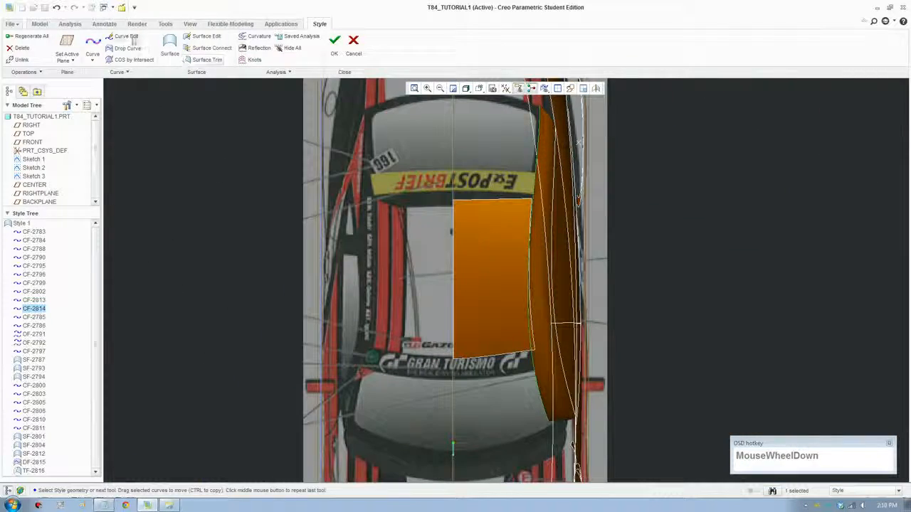
{"action": "left_click", "coordinate": [131, 40]}
{"action": "scroll", "coordinate": [523, 205], "scroll_direction": "down", "scroll_amount": 3}
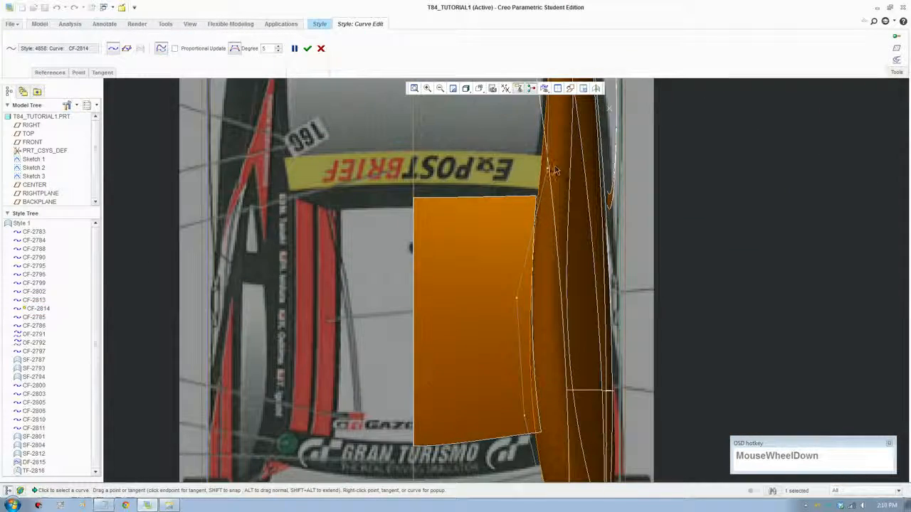
{"action": "left_click", "coordinate": [545, 170]}
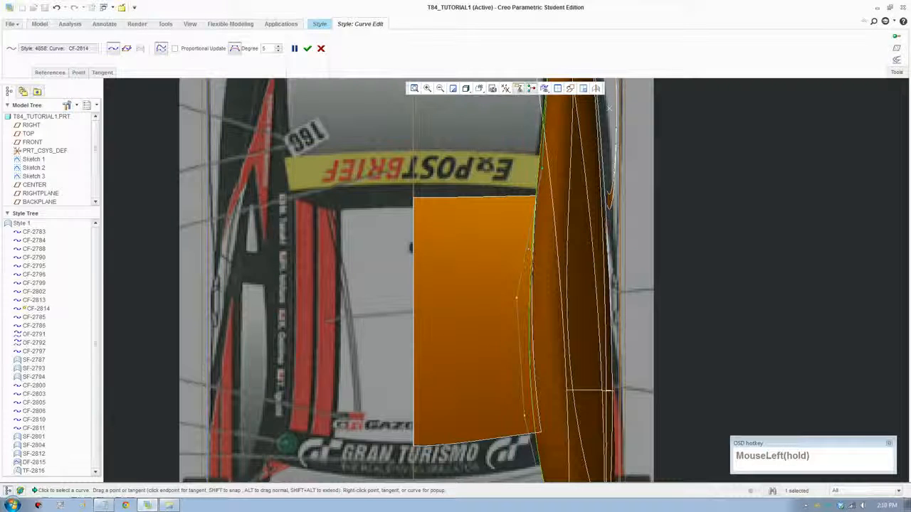
{"action": "mouse_move", "coordinate": [517, 301]}
{"action": "left_mouse_down"}
{"action": "mouse_move", "coordinate": [515, 255]}
{"action": "mouse_move", "coordinate": [520, 288]}
{"action": "left_mouse_up"}
Adjust the curve's front end beside the windshield in the top view, check the surface in 3D and accept the curve edit.
{"action": "scroll", "coordinate": [530, 304], "scroll_direction": "up", "scroll_amount": 2}
{"action": "scroll", "coordinate": [558, 457], "scroll_direction": "down", "scroll_amount": 3}
{"action": "middle_click_drag", "start_coordinate": [558, 447], "coordinate": [522, 364], "text": "shift"}
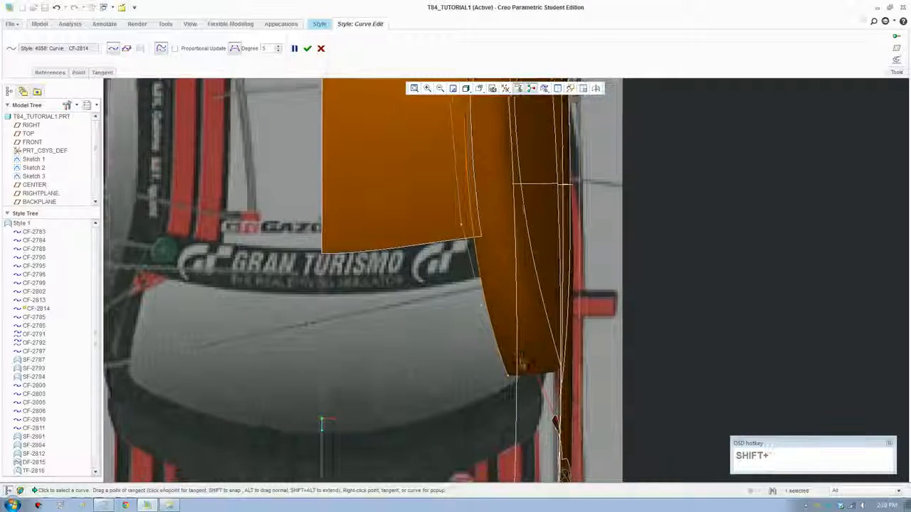
{"action": "scroll", "coordinate": [522, 364], "scroll_direction": "down", "scroll_amount": 2}
{"action": "left_click_drag", "start_coordinate": [504, 398], "coordinate": [459, 303]}
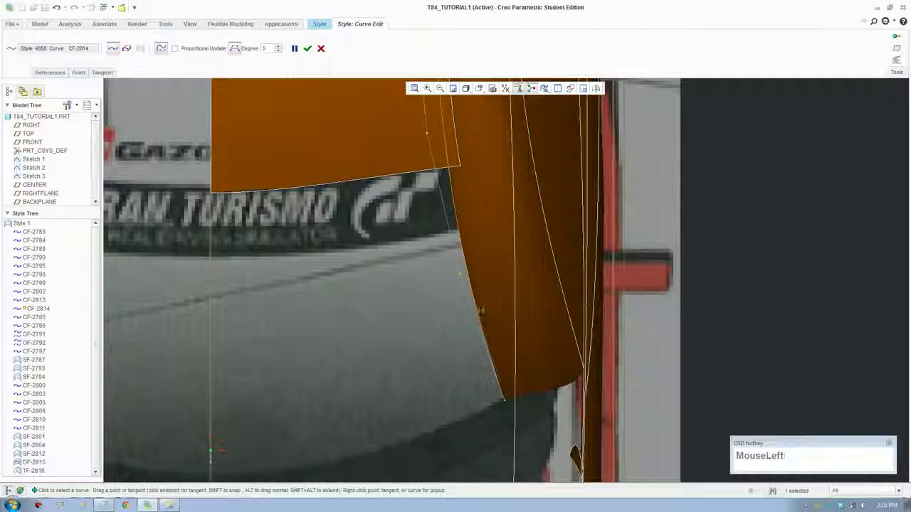
{"action": "scroll", "coordinate": [481, 311], "scroll_direction": "up", "scroll_amount": 1}
{"action": "middle_click_drag", "start_coordinate": [518, 324], "coordinate": [263, 254]}
{"action": "scroll", "coordinate": [478, 220], "scroll_direction": "up", "scroll_amount": 2}
{"action": "scroll", "coordinate": [570, 328], "scroll_direction": "down", "scroll_amount": 1}
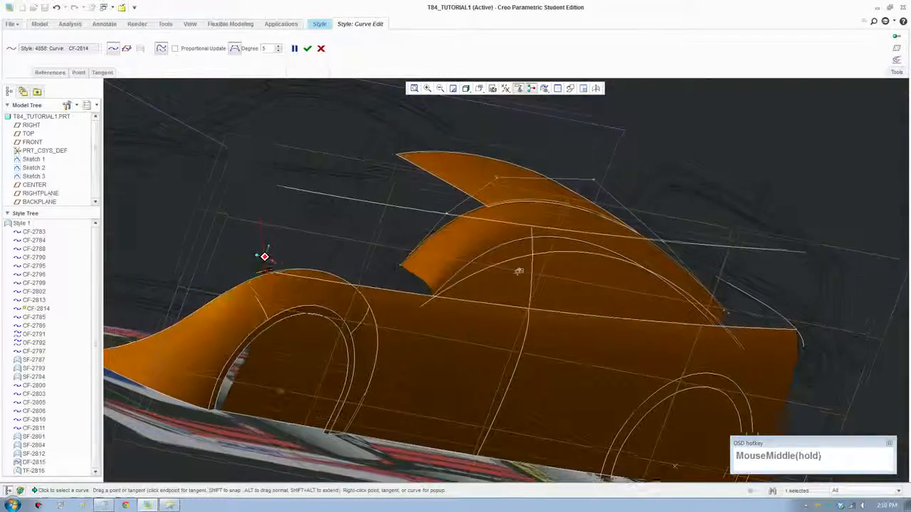
{"action": "left_click", "coordinate": [306, 49]}
Examine the reshaped roof-side surface and the open hood area from several angles.
{"action": "middle_click_drag", "start_coordinate": [558, 313], "coordinate": [348, 283]}
{"action": "scroll", "coordinate": [529, 289], "scroll_direction": "up", "scroll_amount": 1}
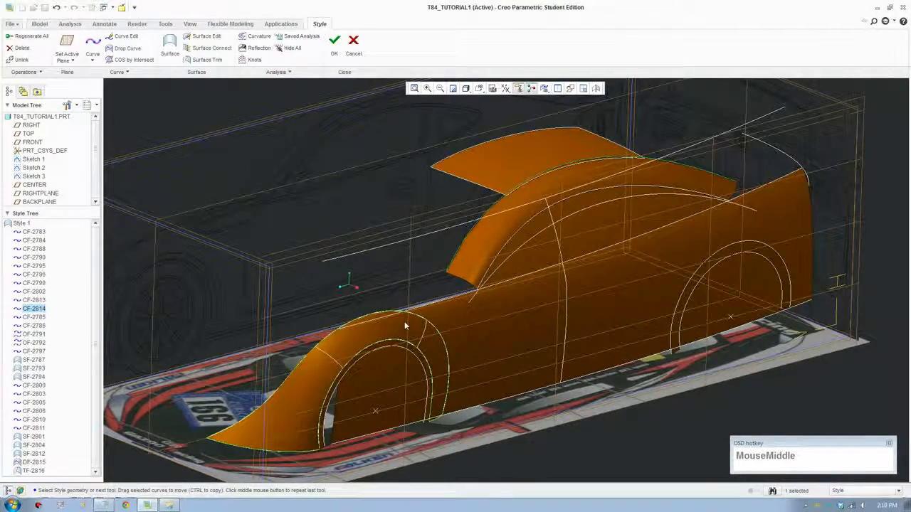
{"action": "middle_click_drag", "start_coordinate": [417, 351], "coordinate": [532, 360]}
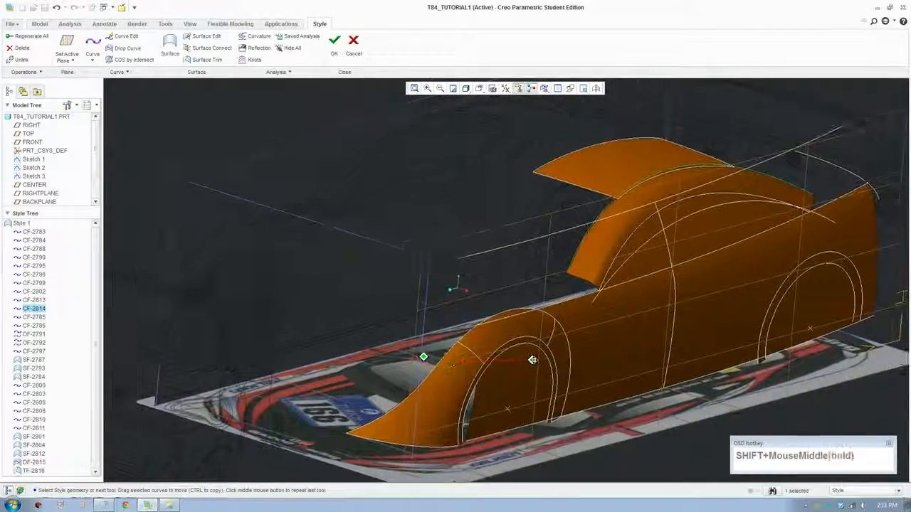
{"action": "scroll", "coordinate": [522, 280], "scroll_direction": "down", "scroll_amount": 3}
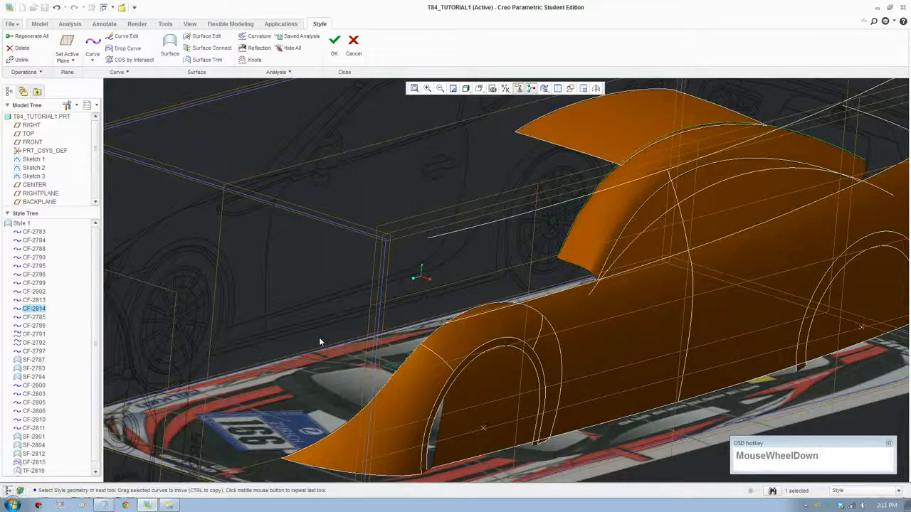
{"action": "scroll", "coordinate": [317, 338], "scroll_direction": "up", "scroll_amount": 3}
{"action": "middle_click_drag", "start_coordinate": [454, 368], "coordinate": [385, 355]}
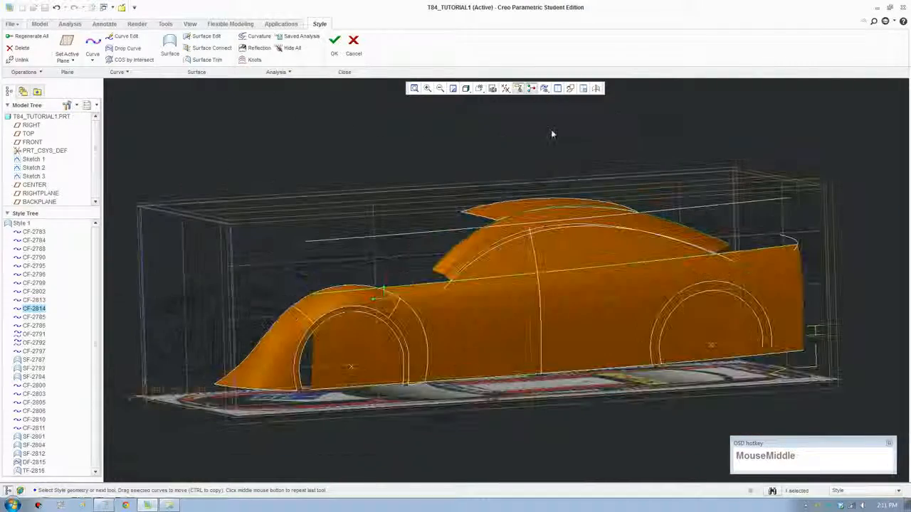
{"action": "left_click", "coordinate": [479, 89]}
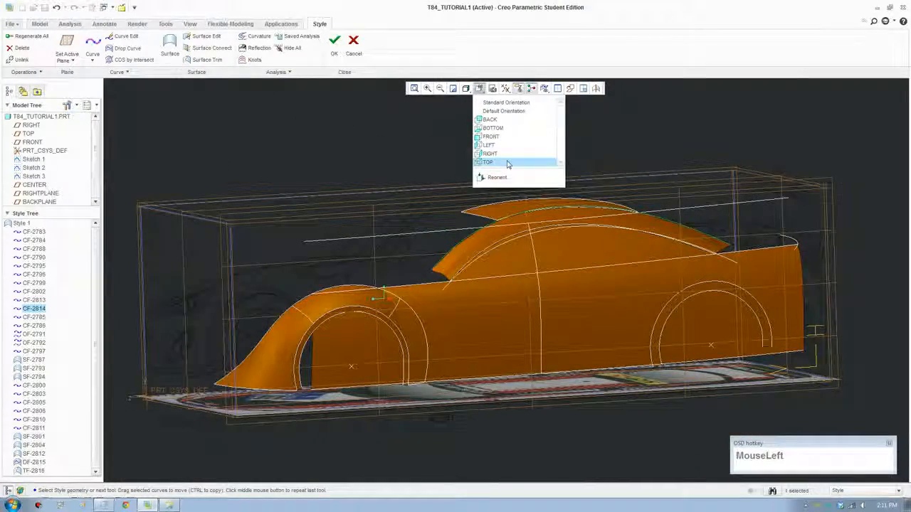
{"action": "left_click", "coordinate": [326, 163]}
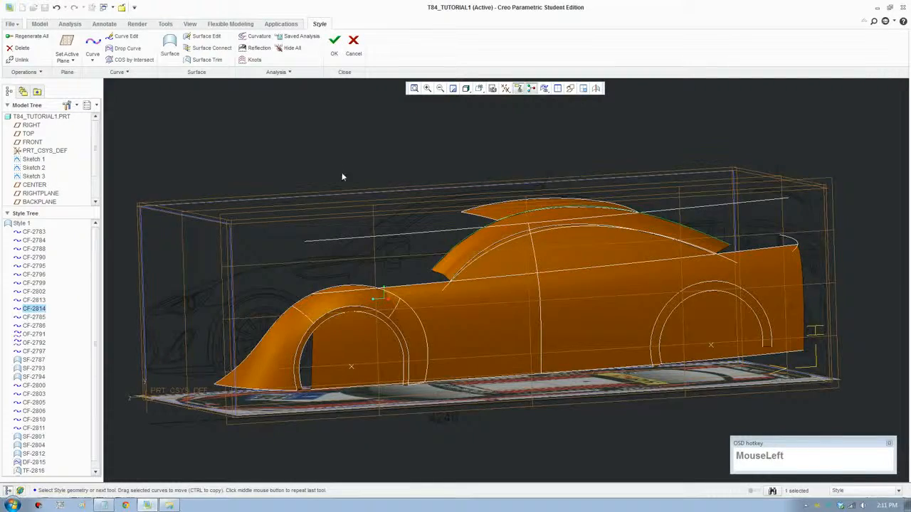
{"action": "middle_click_drag", "start_coordinate": [342, 172], "coordinate": [369, 198]}
Set the CENTER datum plane as the active plane and orient the model to the RIGHT view, framing the hood area.
{"action": "left_click", "coordinate": [68, 49]}
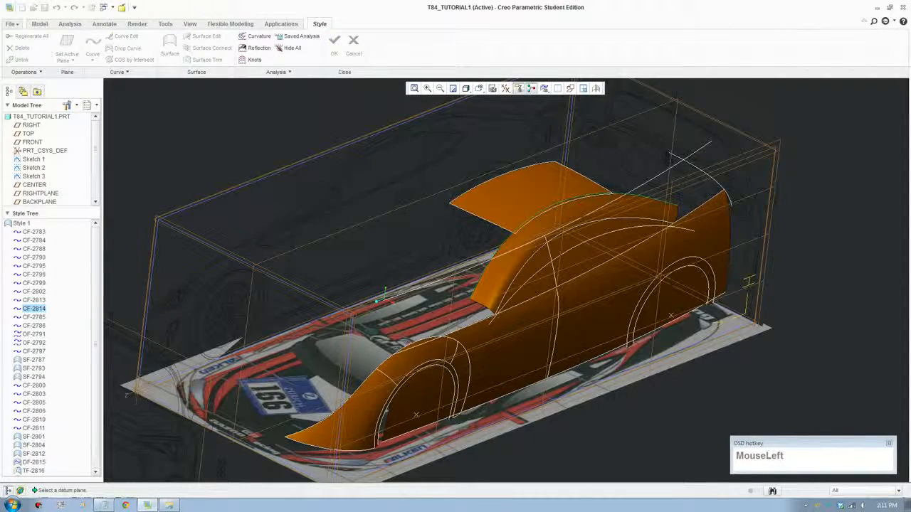
{"action": "left_click", "coordinate": [445, 246]}
{"action": "middle_click_drag", "start_coordinate": [445, 246], "coordinate": [462, 199]}
{"action": "left_click", "coordinate": [479, 89]}
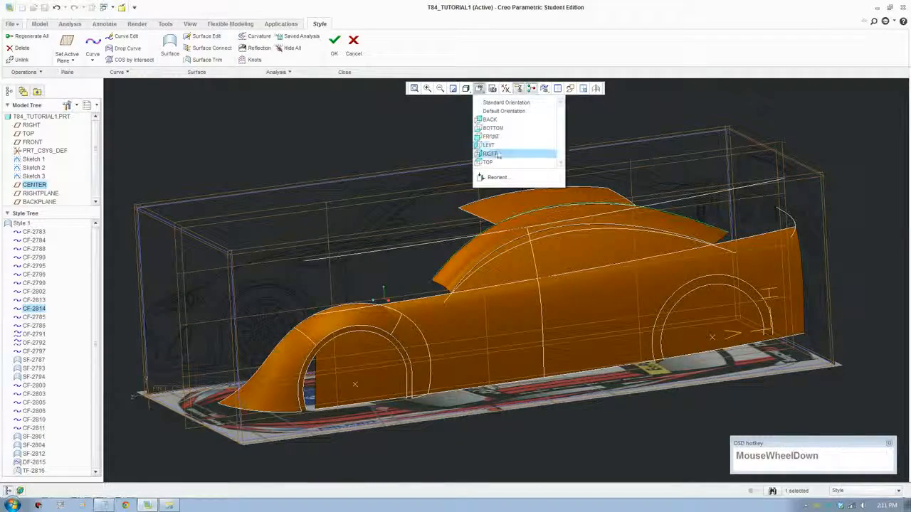
{"action": "left_click", "coordinate": [488, 152]}
{"action": "scroll", "coordinate": [498, 264], "scroll_direction": "down", "scroll_amount": 6}
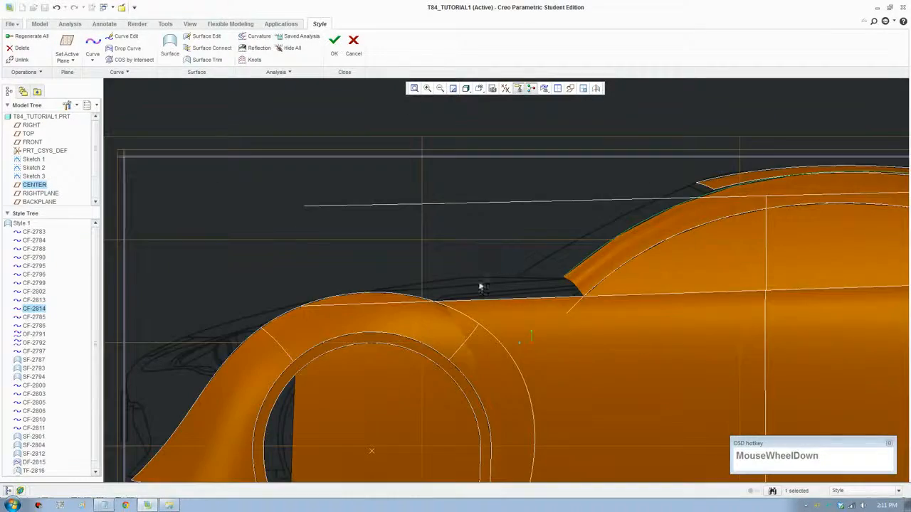
{"action": "middle_click_drag", "start_coordinate": [480, 286], "coordinate": [472, 293], "text": "shift"}
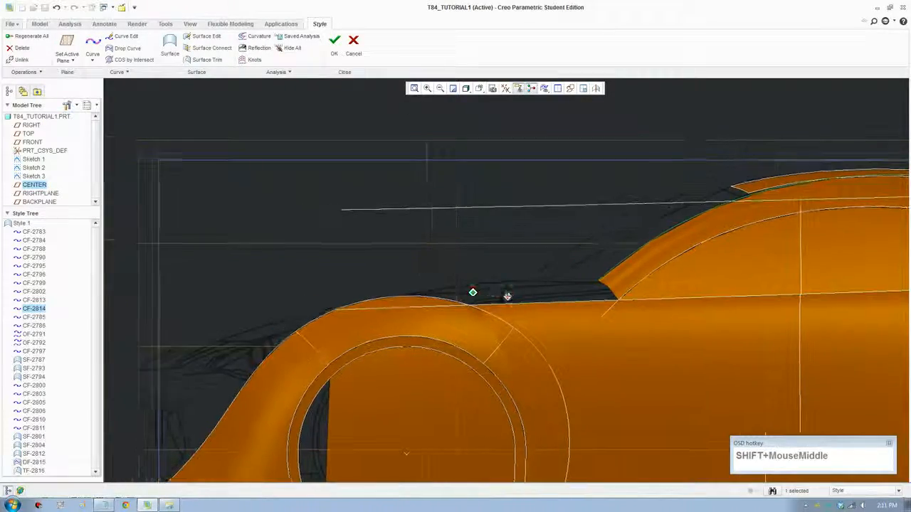
Create a two-point planar curve on the CENTER plane from the hood's front tip to beyond the windshield base.
{"action": "left_click", "coordinate": [93, 47]}
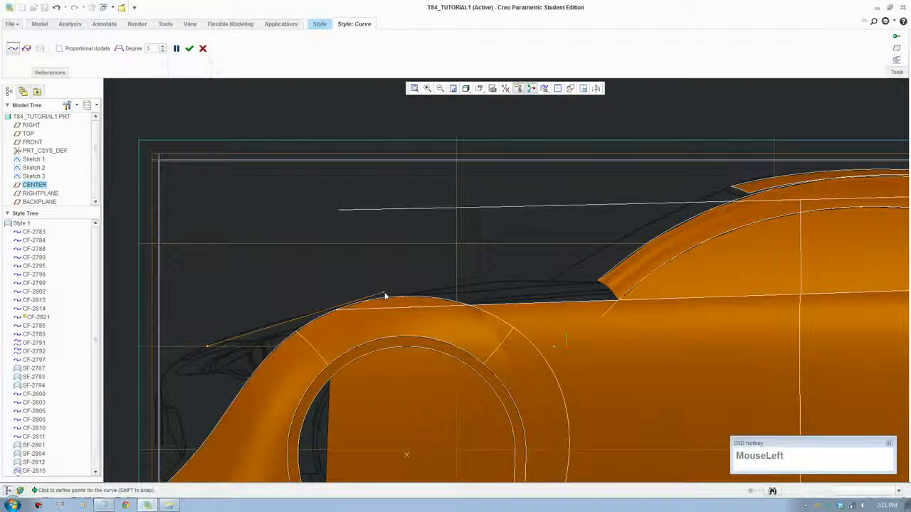
{"action": "left_click_drag", "start_coordinate": [385, 295], "coordinate": [737, 275]}
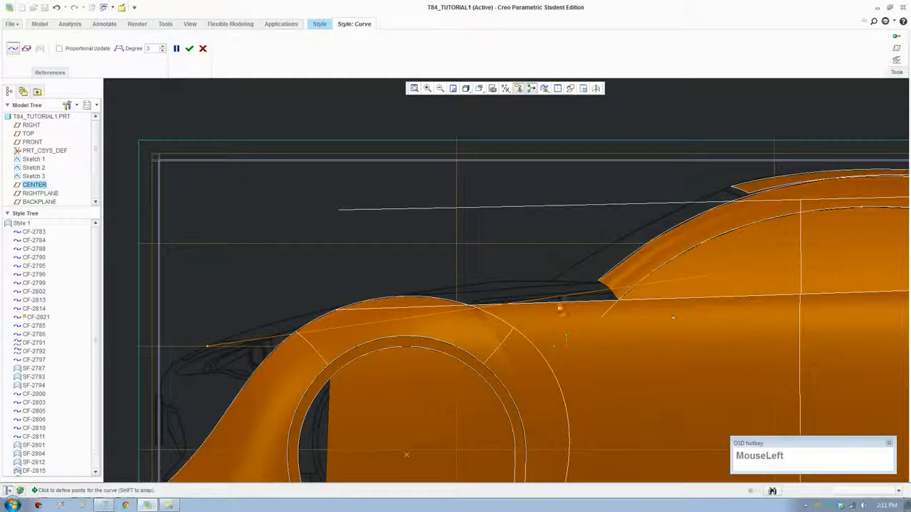
{"action": "left_click", "coordinate": [189, 48]}
Edit the new center curve, raising its two middle control points above the hood so it arcs along the blueprint's hood line.
{"action": "left_click", "coordinate": [126, 37]}
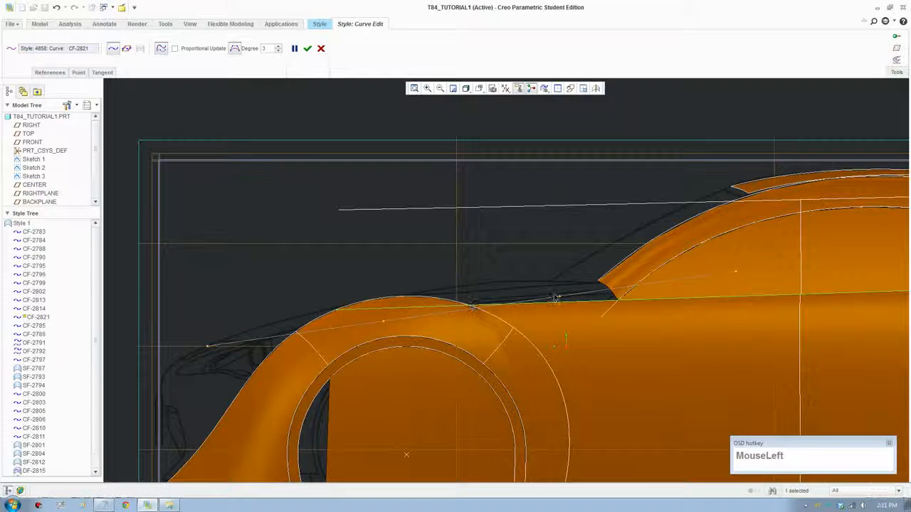
{"action": "left_click_drag", "start_coordinate": [555, 298], "coordinate": [543, 272]}
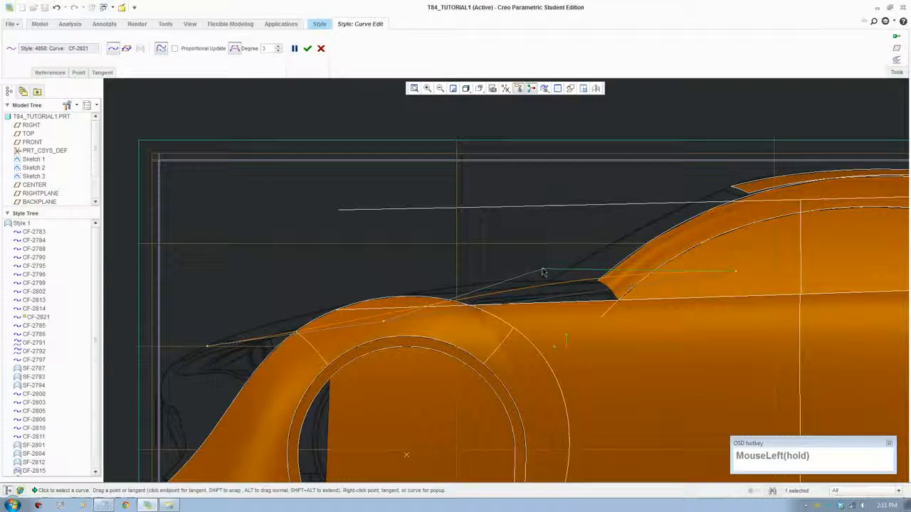
{"action": "left_click_drag", "start_coordinate": [384, 325], "coordinate": [360, 291]}
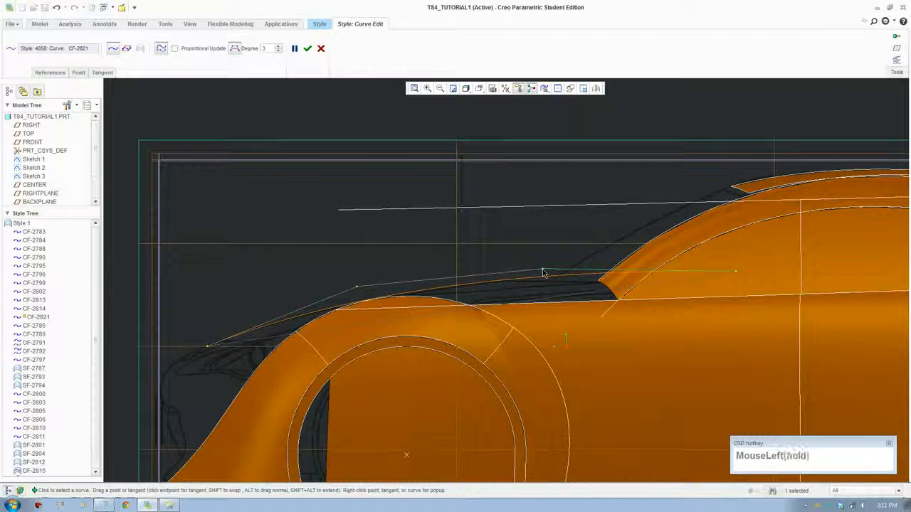
{"action": "left_click_drag", "start_coordinate": [543, 273], "coordinate": [544, 276]}
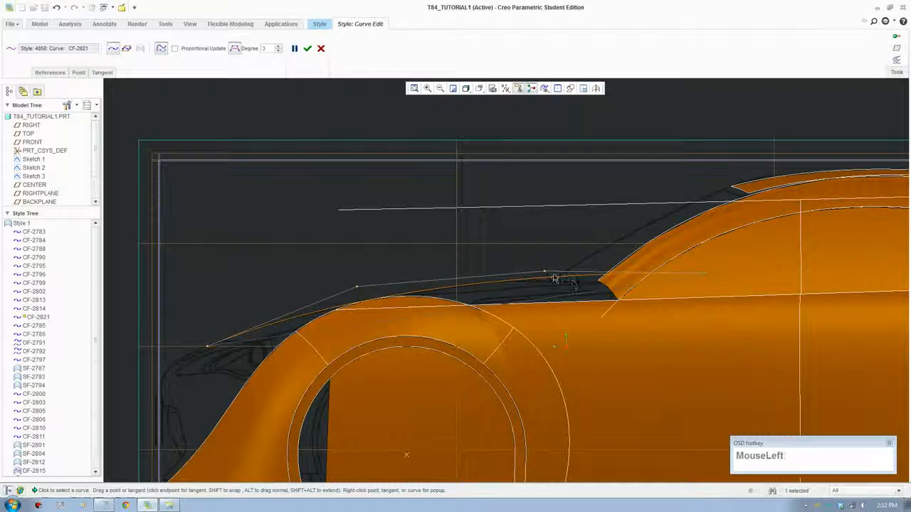
{"action": "left_click_drag", "start_coordinate": [548, 275], "coordinate": [545, 276]}
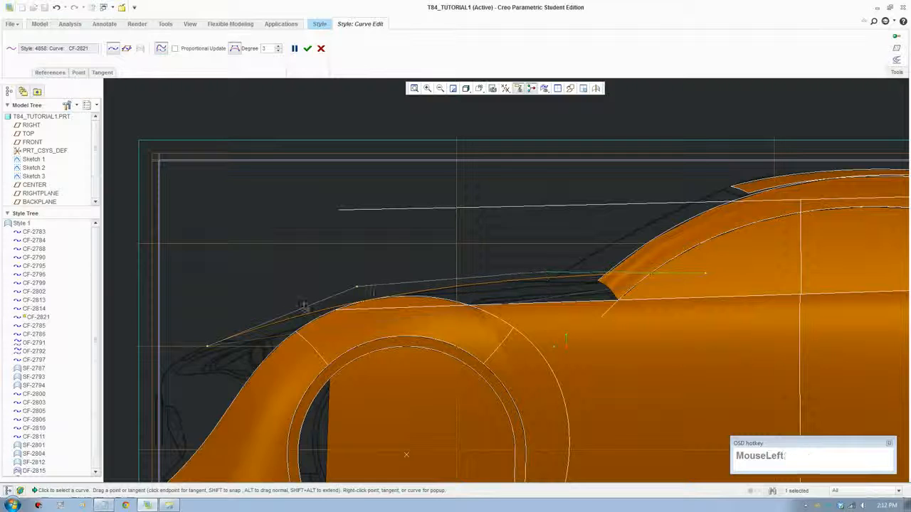
Fine-tune both middle control points of the center curve to match the blueprint's hood profile and accept the edit.
{"action": "left_click_drag", "start_coordinate": [357, 290], "coordinate": [349, 293]}
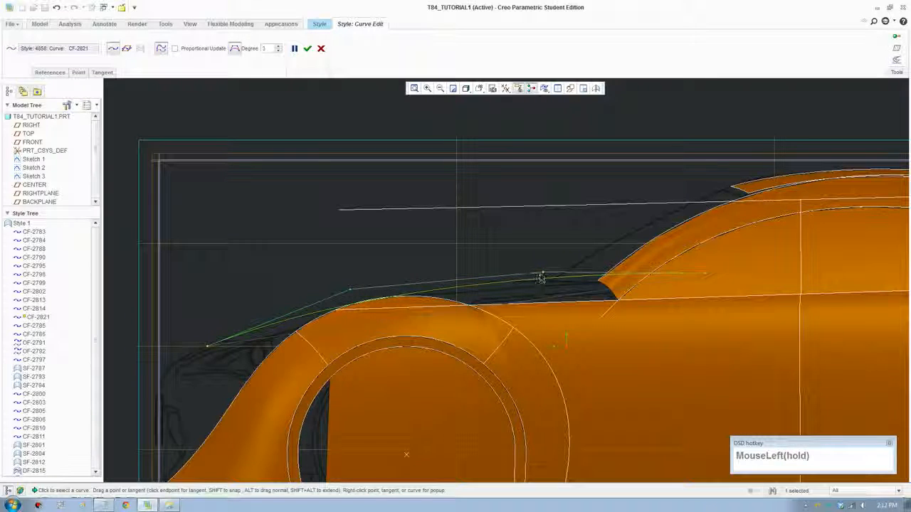
{"action": "left_click_drag", "start_coordinate": [543, 277], "coordinate": [536, 276]}
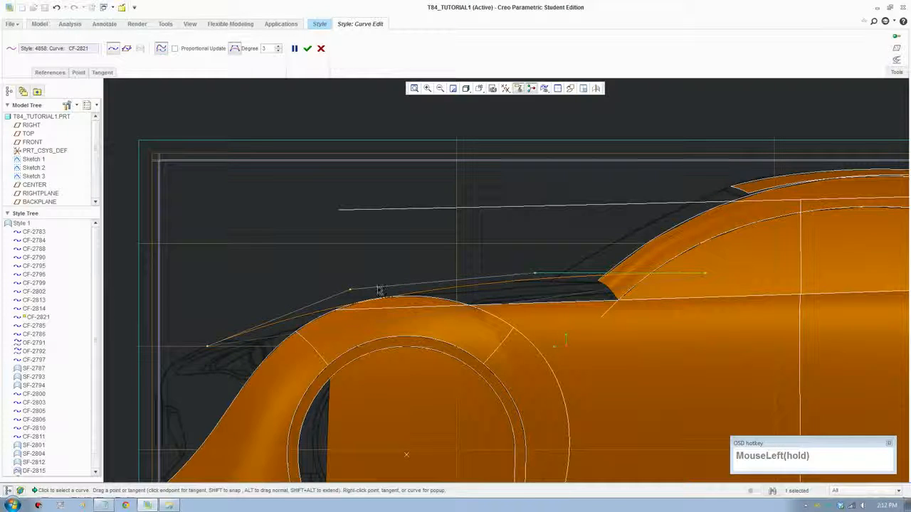
{"action": "left_click_drag", "start_coordinate": [349, 292], "coordinate": [349, 291]}
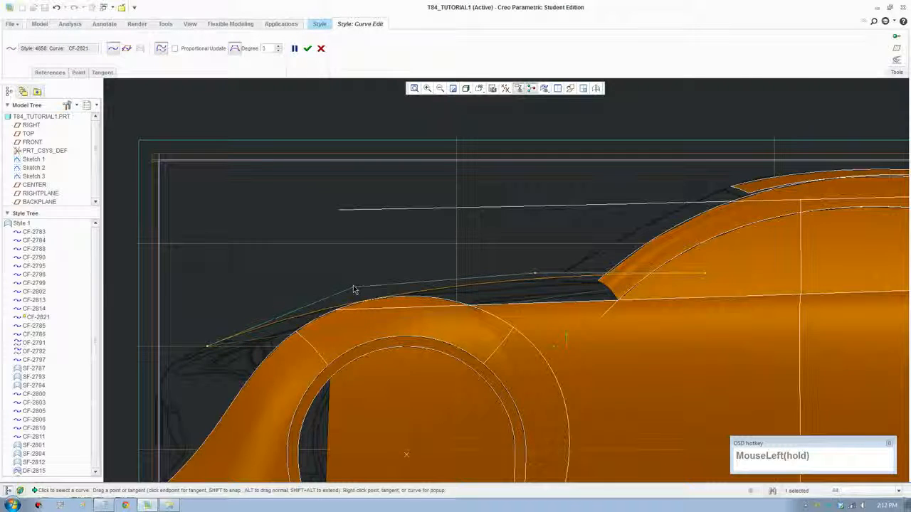
{"action": "scroll", "coordinate": [331, 242], "scroll_direction": "up", "scroll_amount": 2}
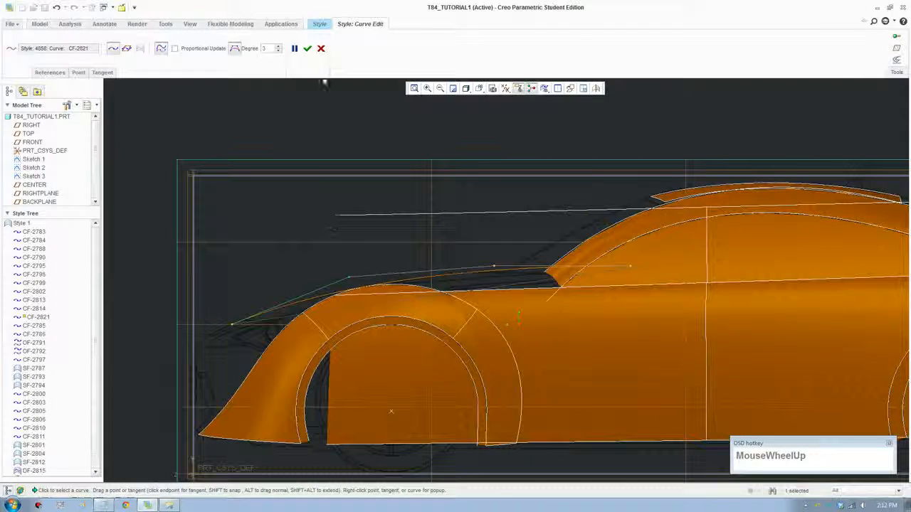
{"action": "left_click", "coordinate": [308, 49]}
Make a copy of the hood center curve CF-2821 with the Copy operation.
{"action": "scroll", "coordinate": [468, 363], "scroll_direction": "up", "scroll_amount": 2}
{"action": "middle_click_drag", "start_coordinate": [468, 363], "coordinate": [486, 241]}
{"action": "scroll", "coordinate": [474, 349], "scroll_direction": "up", "scroll_amount": 2}
{"action": "scroll", "coordinate": [484, 374], "scroll_direction": "down", "scroll_amount": 3}
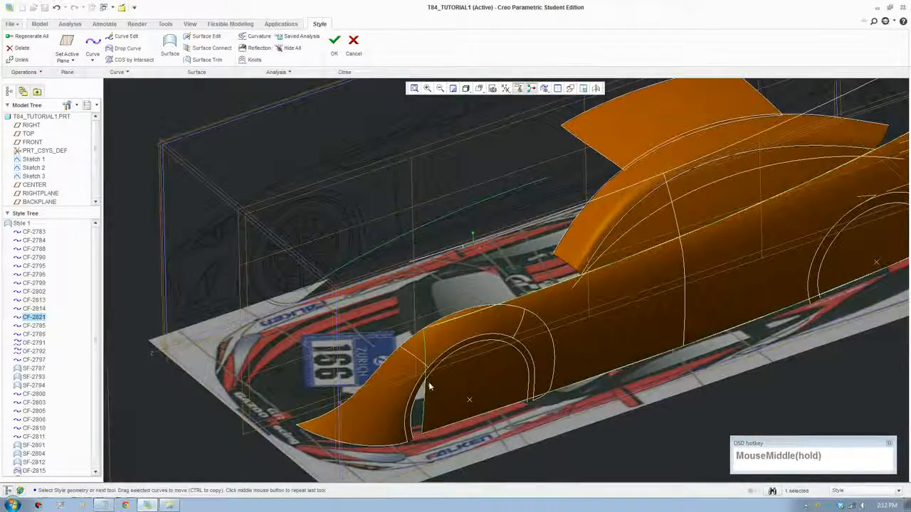
{"action": "key", "text": "F8"}
{"action": "scroll", "coordinate": [486, 241], "scroll_direction": "down", "scroll_amount": 2}
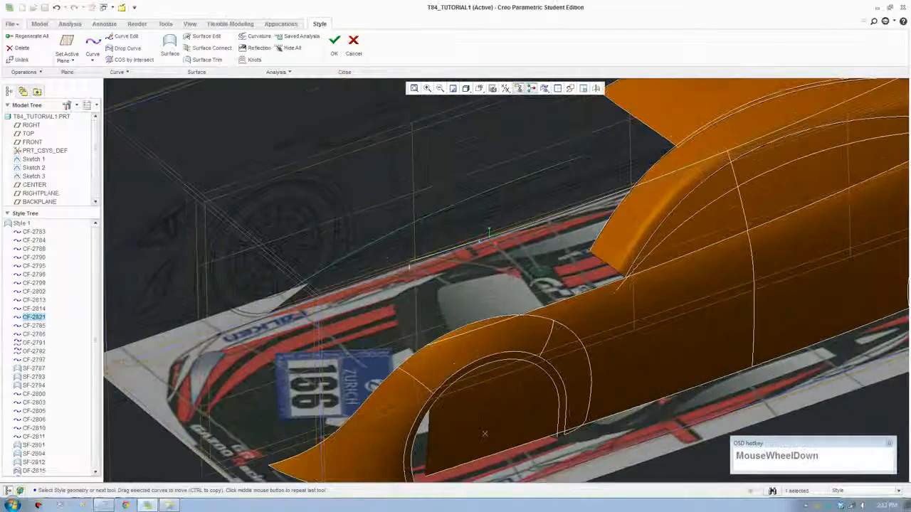
{"action": "left_click", "coordinate": [368, 246]}
{"action": "left_click", "coordinate": [117, 72]}
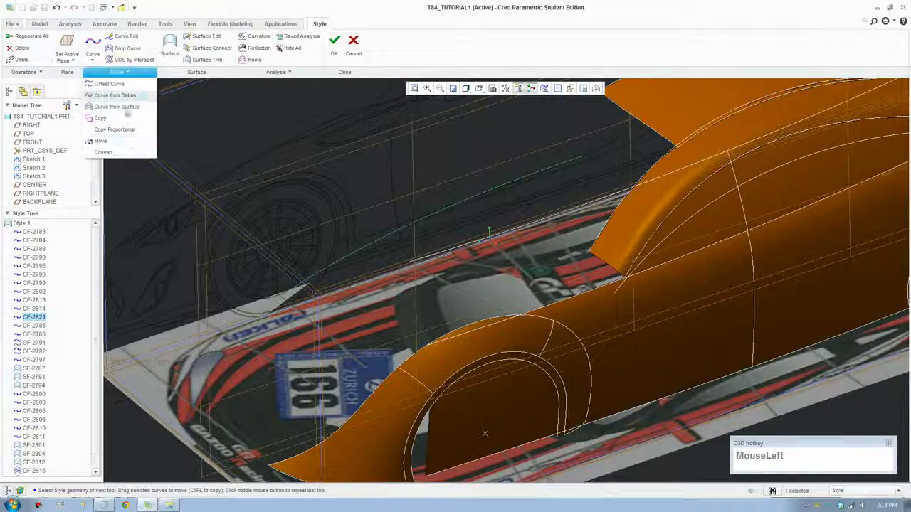
{"action": "left_click", "coordinate": [117, 118]}
{"action": "scroll", "coordinate": [455, 242], "scroll_direction": "up", "scroll_amount": 3}
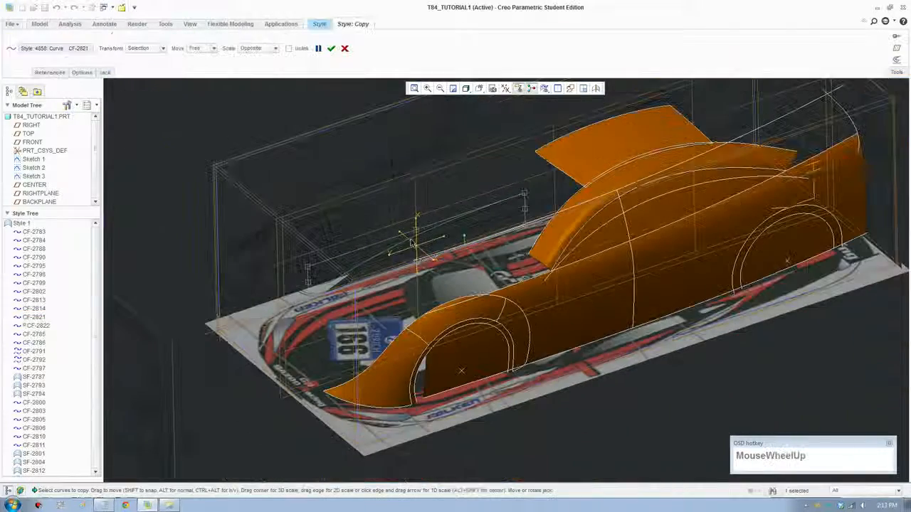
In the TOP view, move the copied curve sideways from the centerline to the hood's outer edge beside the fender and accept the copy.
{"action": "left_click", "coordinate": [479, 89]}
{"action": "left_click", "coordinate": [489, 163]}
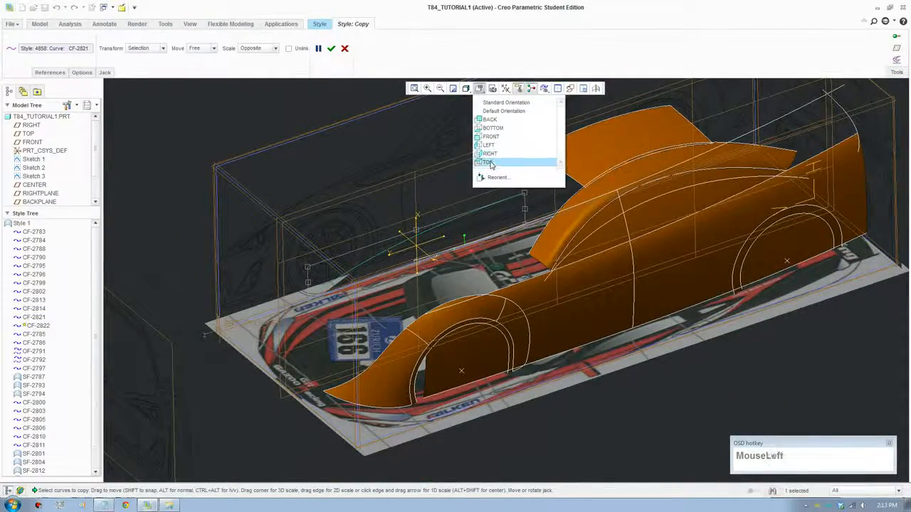
{"action": "scroll", "coordinate": [479, 163], "scroll_direction": "down", "scroll_amount": 1}
{"action": "scroll", "coordinate": [534, 302], "scroll_direction": "down", "scroll_amount": 4}
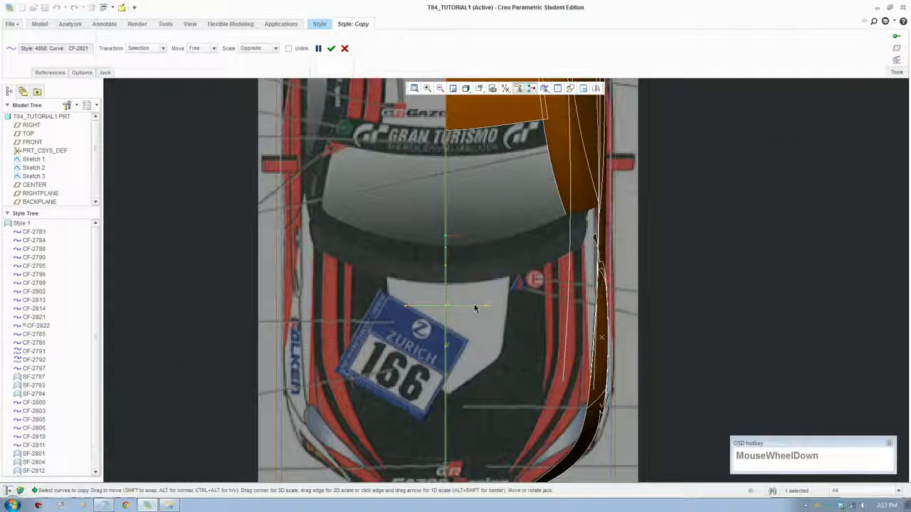
{"action": "left_click_drag", "start_coordinate": [475, 307], "coordinate": [620, 311]}
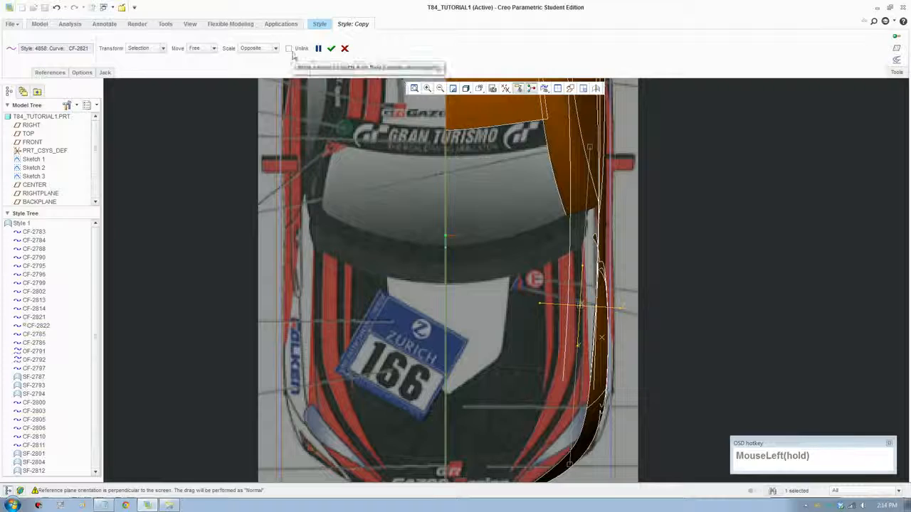
{"action": "left_click", "coordinate": [330, 48]}
Create a curve connecting the front ends of the center curve and its copy, with both endpoints snapped to the curves.
{"action": "scroll", "coordinate": [500, 270], "scroll_direction": "up", "scroll_amount": 2}
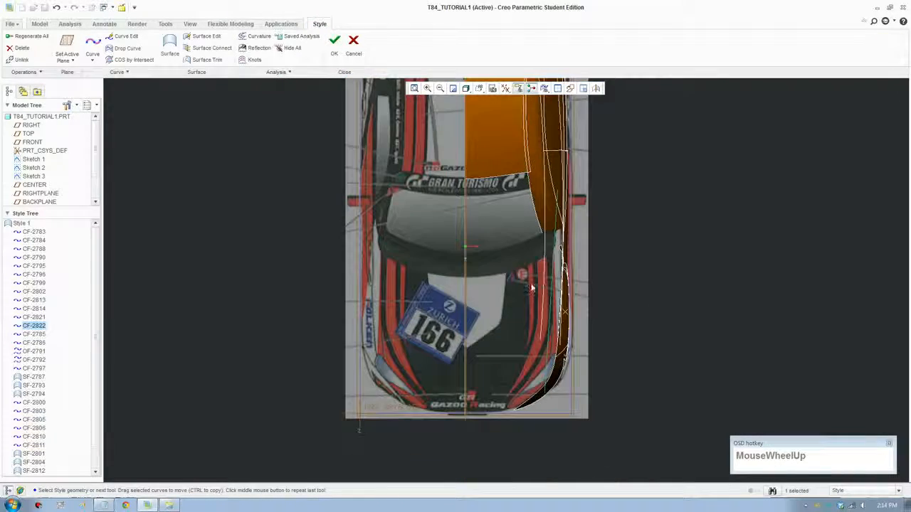
{"action": "middle_click_drag", "start_coordinate": [531, 288], "coordinate": [408, 401]}
{"action": "middle_click_drag", "start_coordinate": [407, 401], "coordinate": [434, 362], "text": "shift"}
{"action": "left_click", "coordinate": [252, 228]}
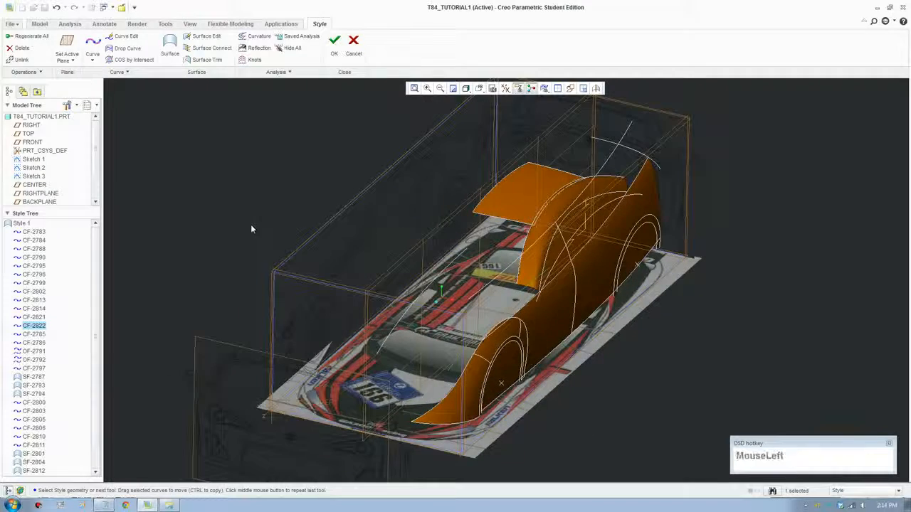
{"action": "left_click", "coordinate": [84, 55]}
{"action": "scroll", "coordinate": [371, 373], "scroll_direction": "down", "scroll_amount": 3}
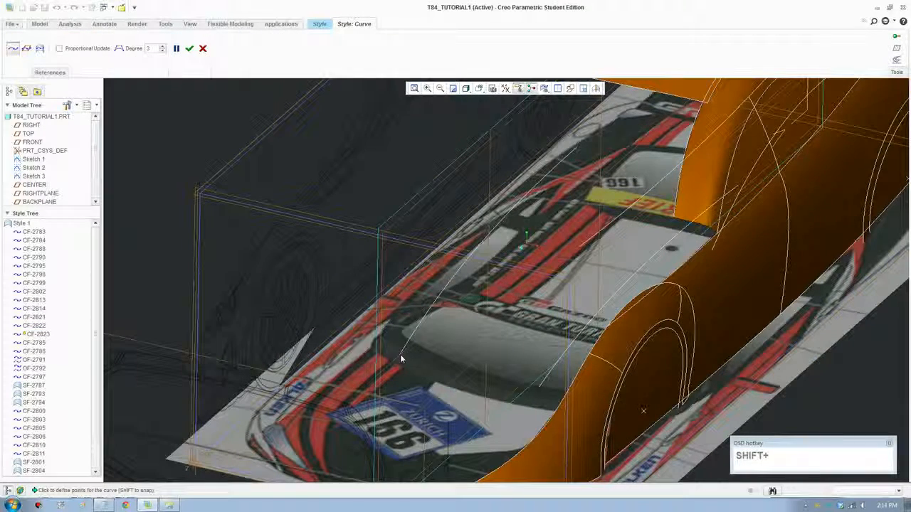
{"action": "left_click", "coordinate": [539, 390], "text": "shift"}
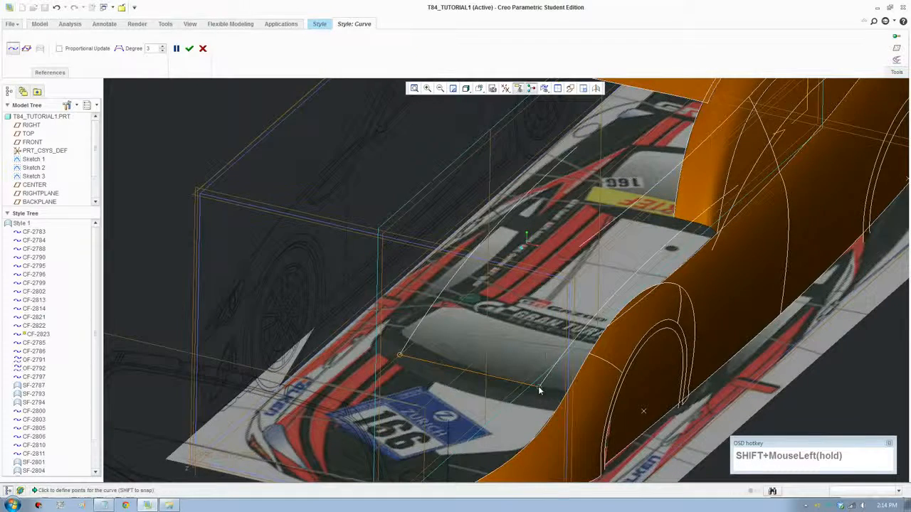
{"action": "middle_click_drag", "start_coordinate": [539, 386], "coordinate": [517, 392], "text": "shift"}
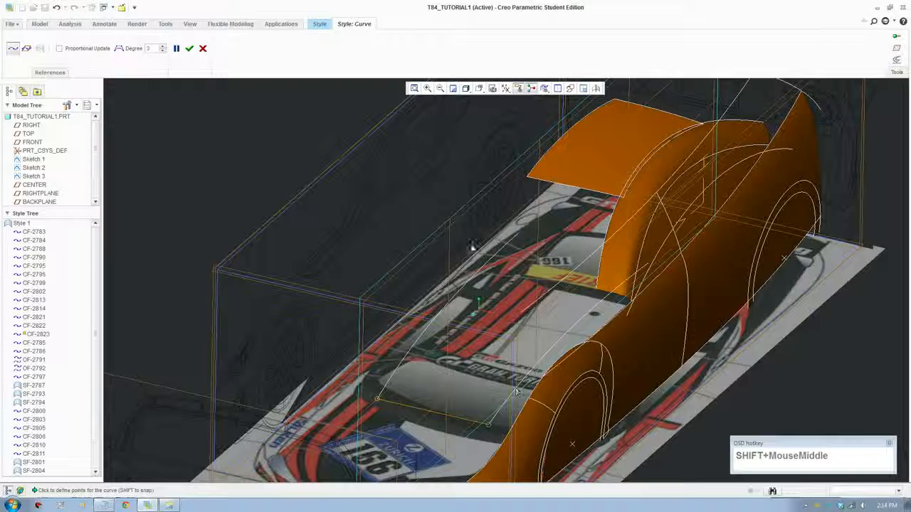
{"action": "middle_click", "coordinate": [513, 281]}
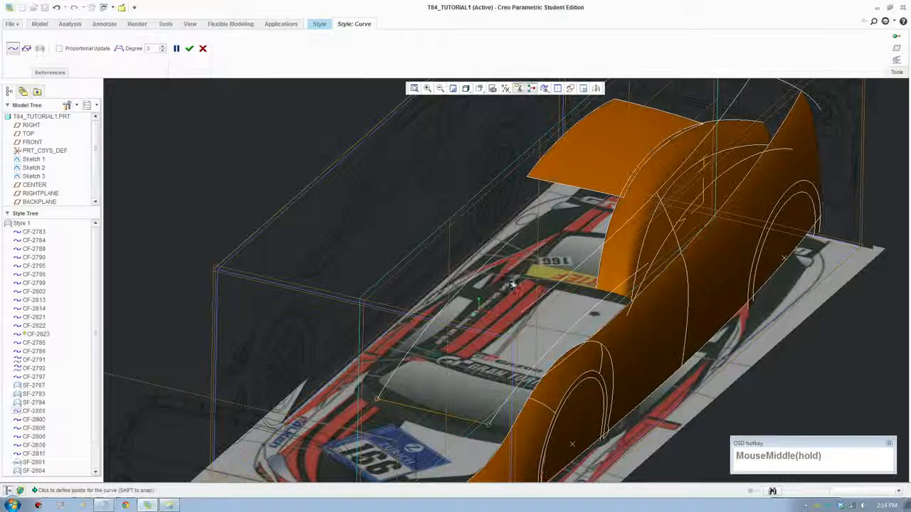
Create a second cross curve snapped to the rear ends of the two hood curves and accept it.
{"action": "left_click", "coordinate": [516, 239], "text": "shift"}
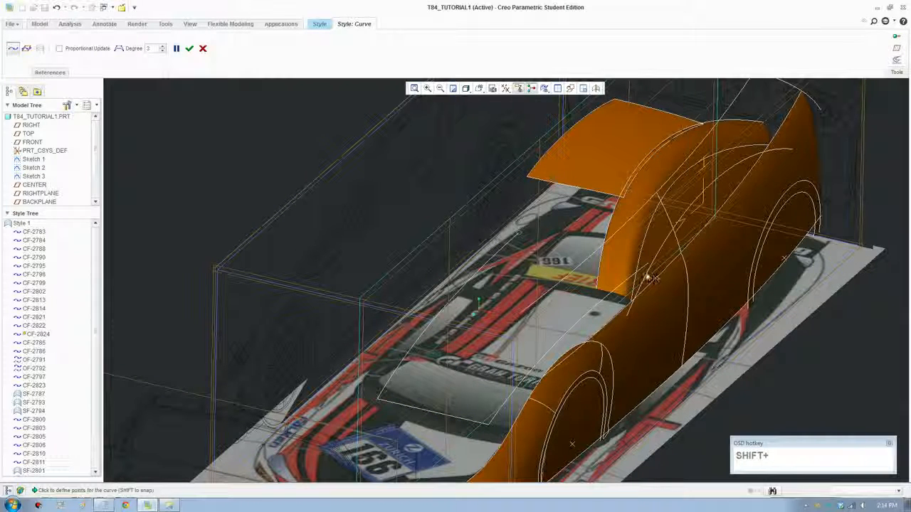
{"action": "left_click", "coordinate": [645, 270], "text": "shift"}
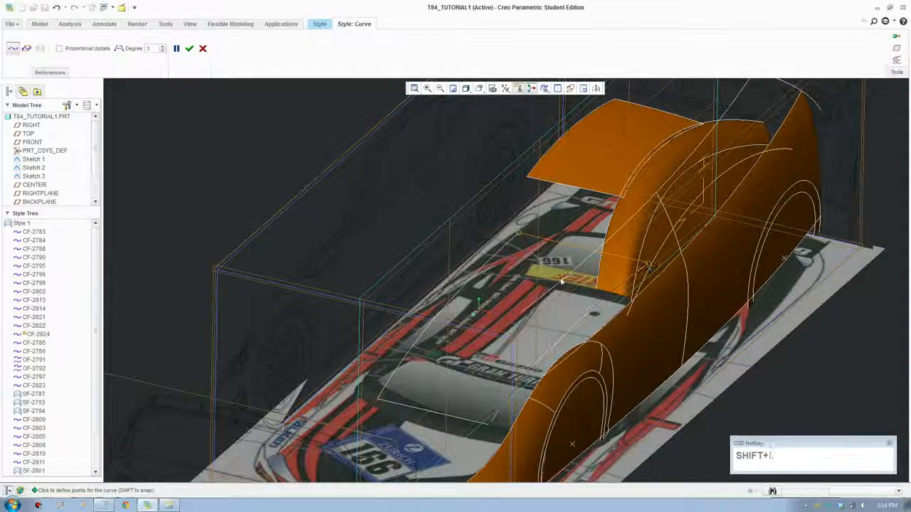
{"action": "left_click", "coordinate": [189, 49]}
Examine the four hood boundary curves in 3D and in the FRONT view.
{"action": "scroll", "coordinate": [481, 317], "scroll_direction": "down", "scroll_amount": 3}
{"action": "middle_click_drag", "start_coordinate": [481, 317], "coordinate": [480, 356]}
{"action": "scroll", "coordinate": [481, 355], "scroll_direction": "down", "scroll_amount": 3}
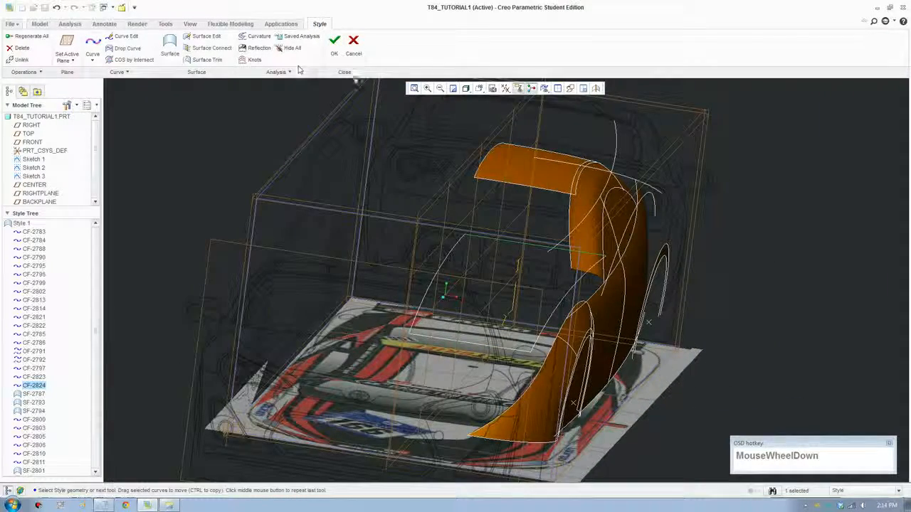
{"action": "left_click", "coordinate": [479, 88]}
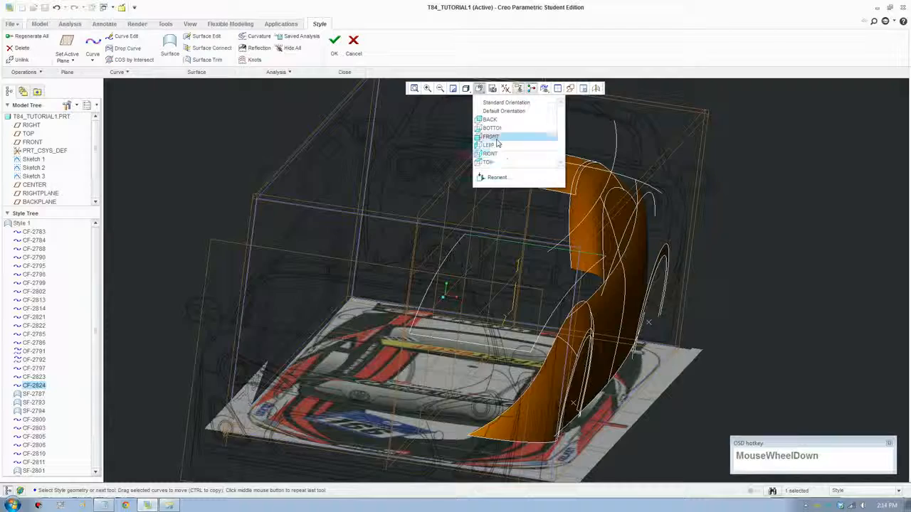
{"action": "left_click", "coordinate": [491, 137]}
{"action": "scroll", "coordinate": [562, 272], "scroll_direction": "down", "scroll_amount": 5}
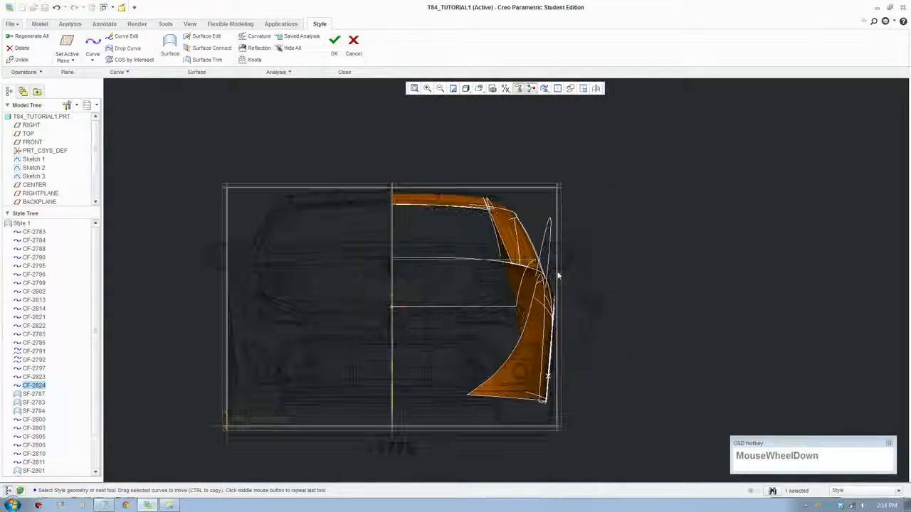
{"action": "middle_click_drag", "start_coordinate": [559, 277], "coordinate": [336, 109]}
In the model's Images settings, hide the imported reference image on the plane behind the car.
{"action": "left_click", "coordinate": [190, 23]}
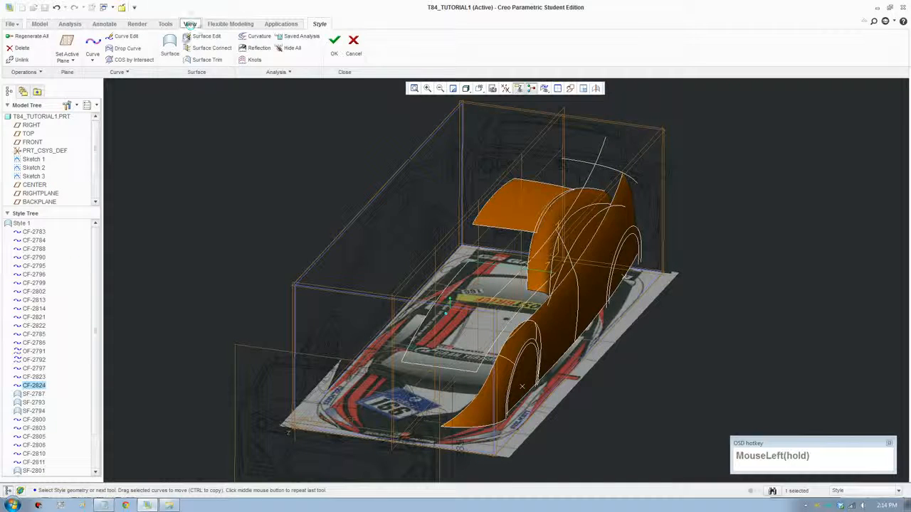
{"action": "left_click", "coordinate": [257, 73]}
{"action": "left_click", "coordinate": [242, 84]}
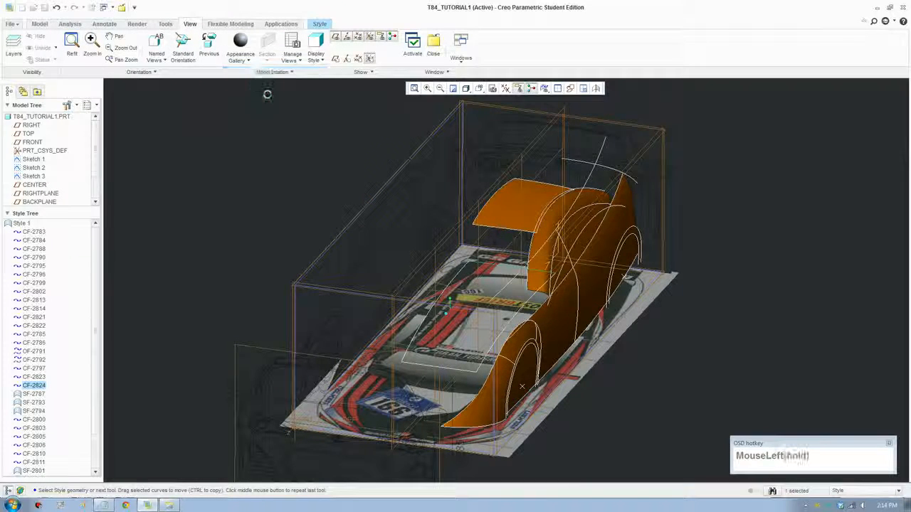
{"action": "left_click", "coordinate": [114, 56]}
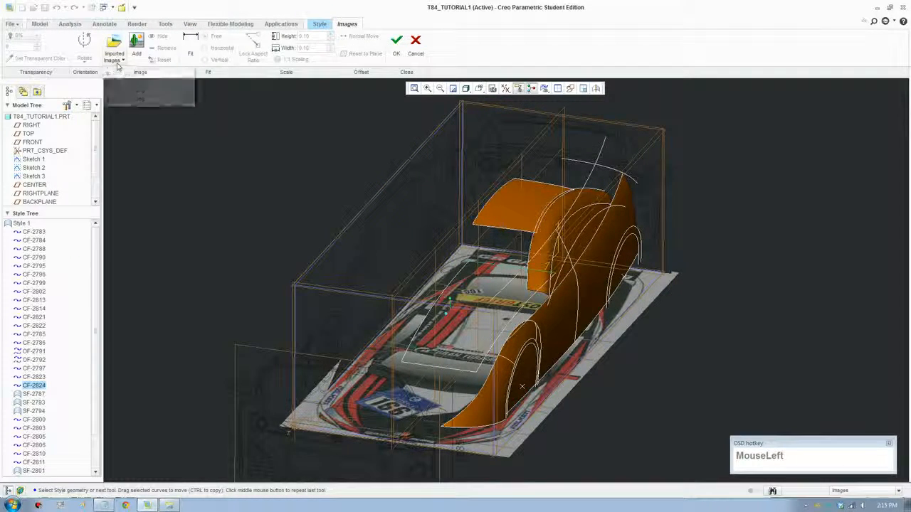
{"action": "scroll", "coordinate": [126, 93], "scroll_direction": "down", "scroll_amount": 1}
{"action": "left_click", "coordinate": [126, 99]}
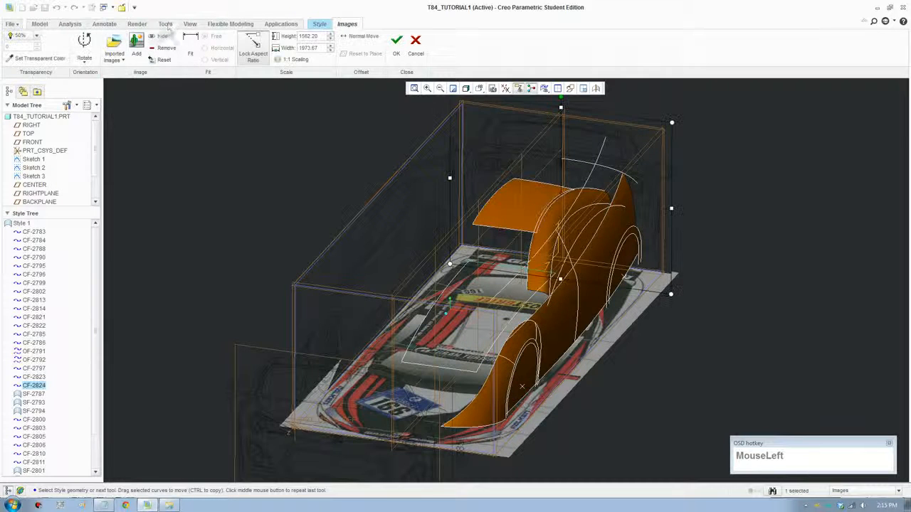
{"action": "left_click", "coordinate": [162, 35]}
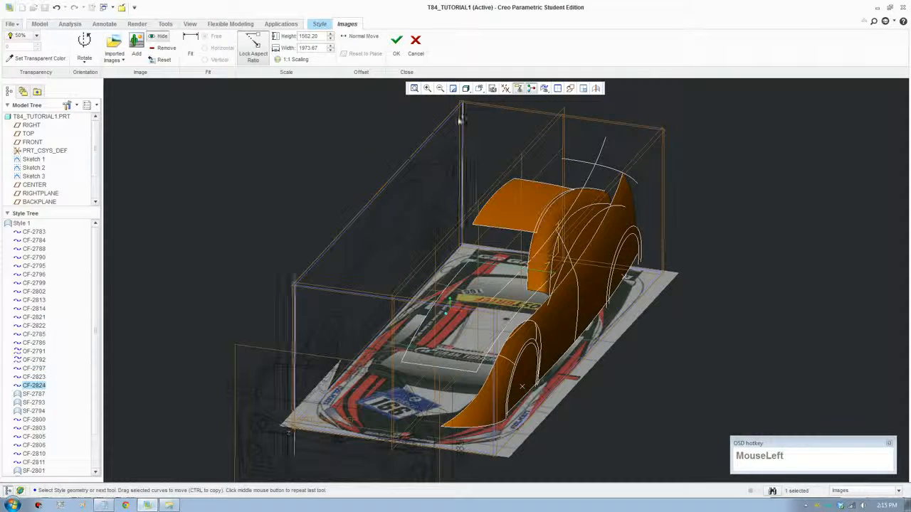
Compare the hood curves with the front reference image in the FRONT view and close the image settings.
{"action": "left_click", "coordinate": [479, 90]}
{"action": "scroll", "coordinate": [497, 141], "scroll_direction": "down", "scroll_amount": 1}
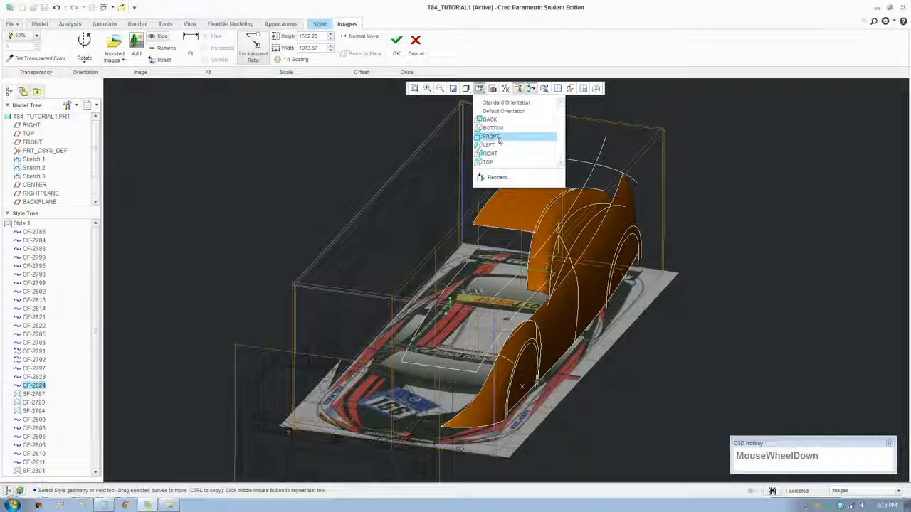
{"action": "left_click", "coordinate": [499, 137]}
{"action": "scroll", "coordinate": [526, 282], "scroll_direction": "down", "scroll_amount": 4}
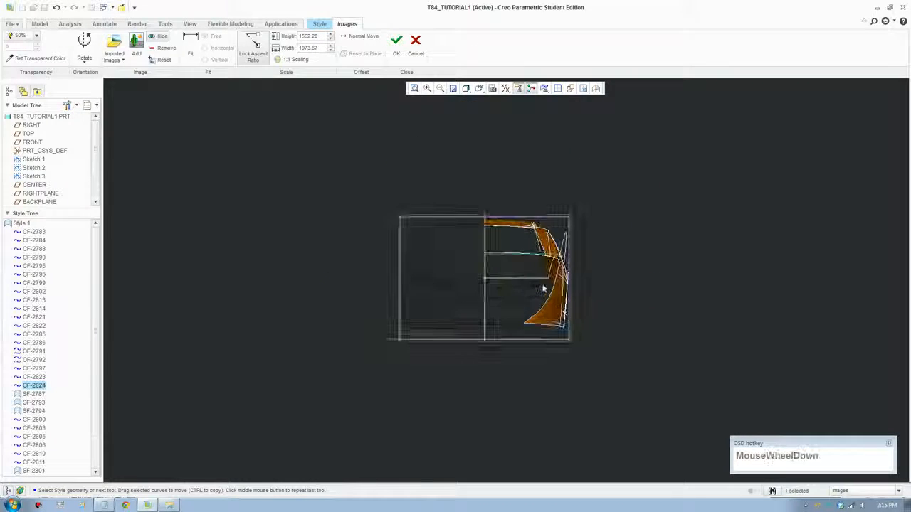
{"action": "scroll", "coordinate": [526, 252], "scroll_direction": "down", "scroll_amount": 3}
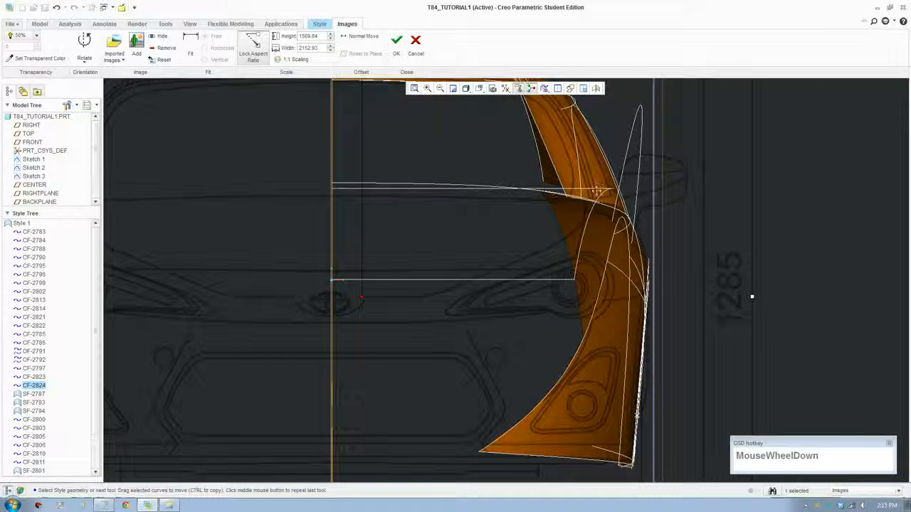
{"action": "left_click", "coordinate": [600, 196]}
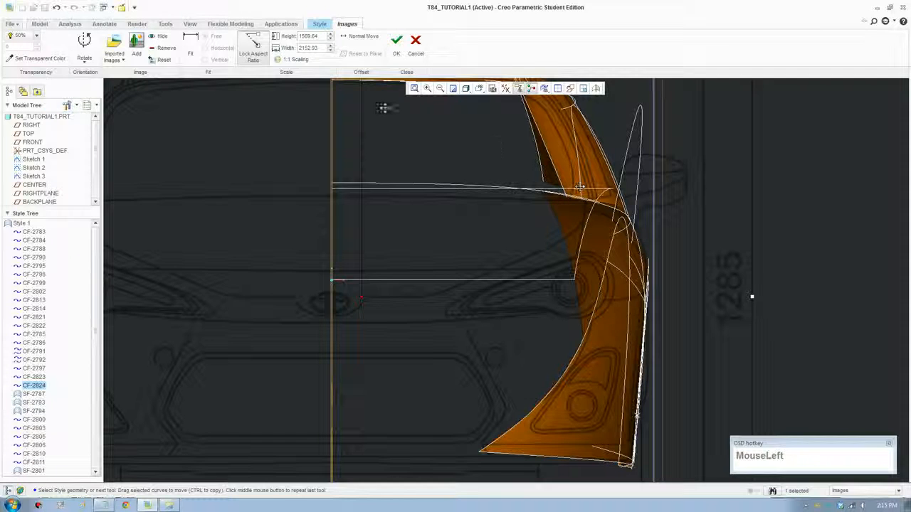
{"action": "left_click", "coordinate": [393, 52]}
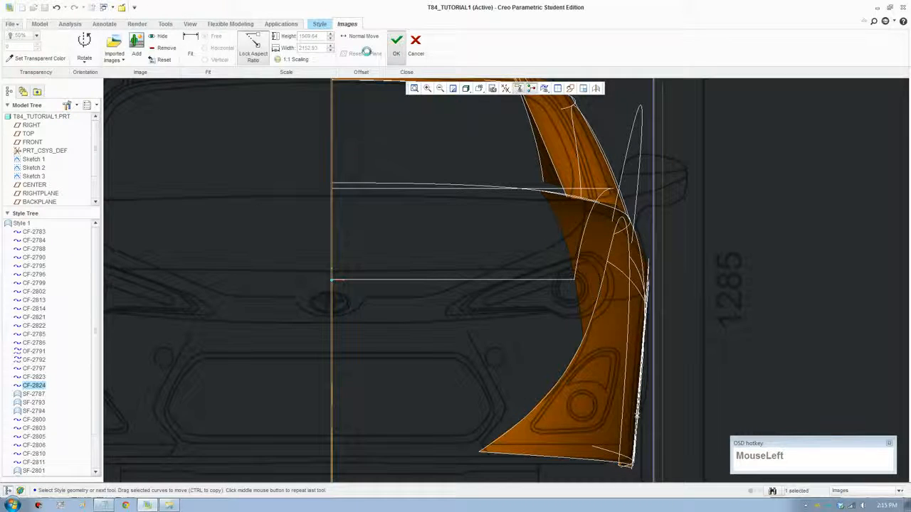
Try to move the fender-side hood curve in the FRONT view and undo the displacement.
{"action": "left_click", "coordinate": [600, 205]}
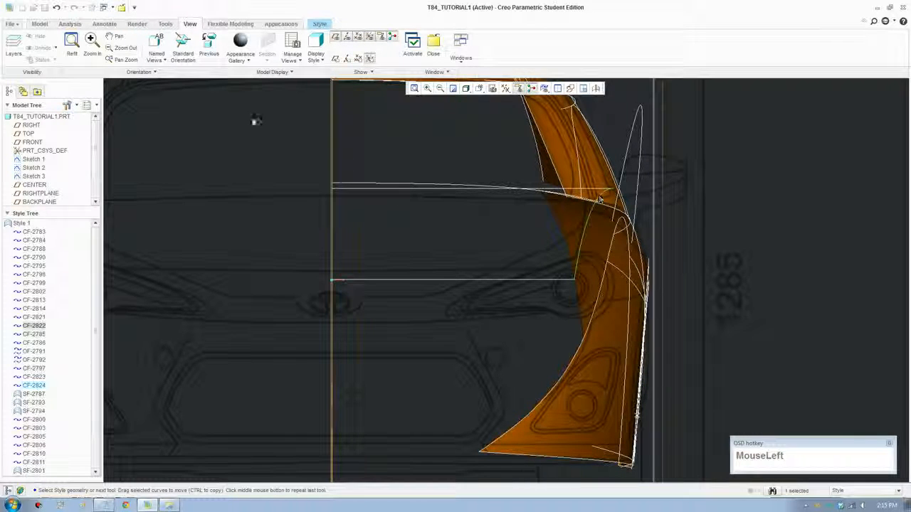
{"action": "left_click", "coordinate": [320, 24]}
{"action": "left_click", "coordinate": [118, 72]}
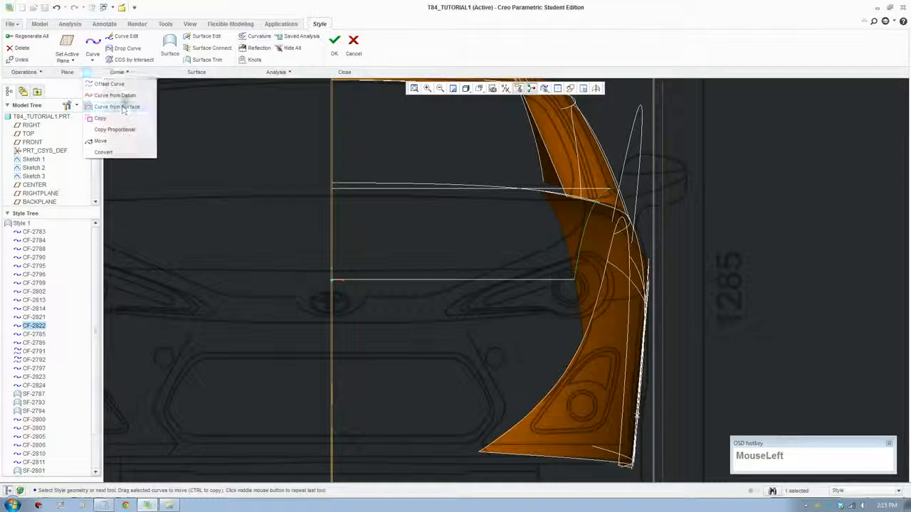
{"action": "left_click", "coordinate": [101, 141]}
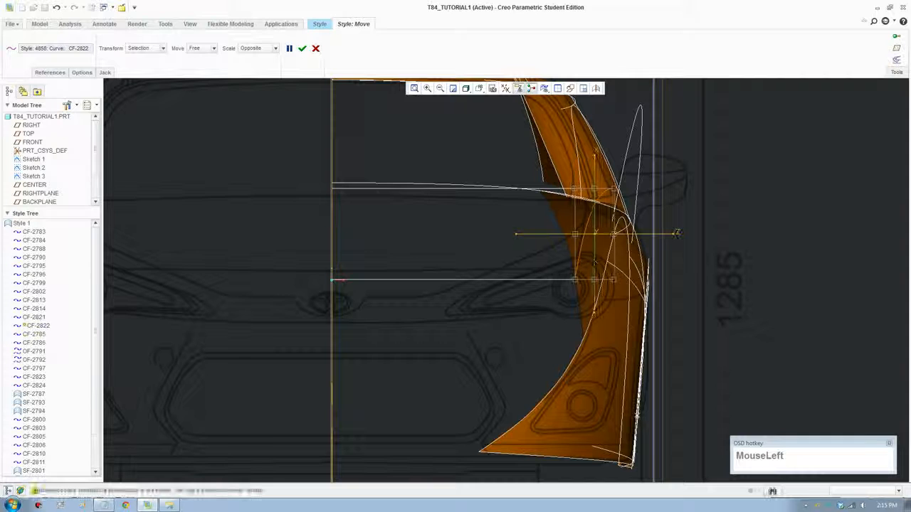
{"action": "left_click_drag", "start_coordinate": [595, 256], "coordinate": [586, 263]}
{"action": "key", "text": "ctrl+z"}
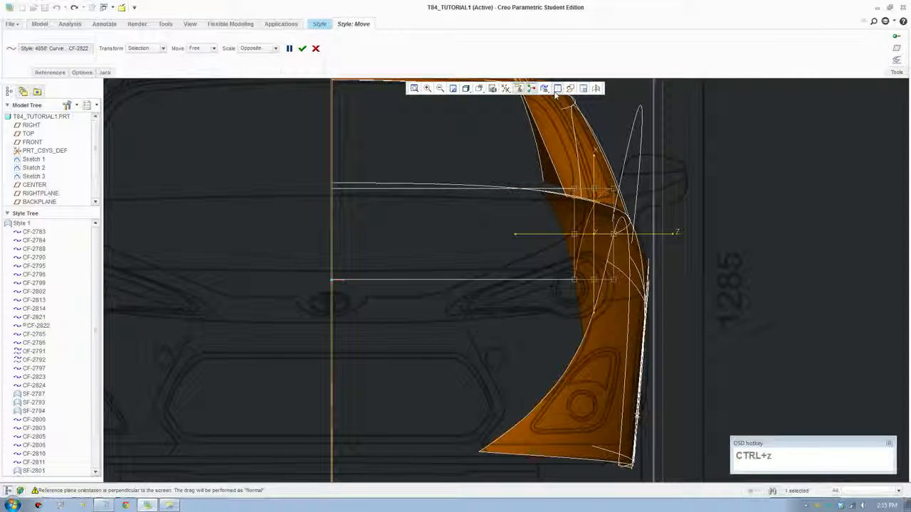
Show the model in four views and shift the fender-side hood curve slightly downward in the side view.
{"action": "left_click", "coordinate": [558, 89]}
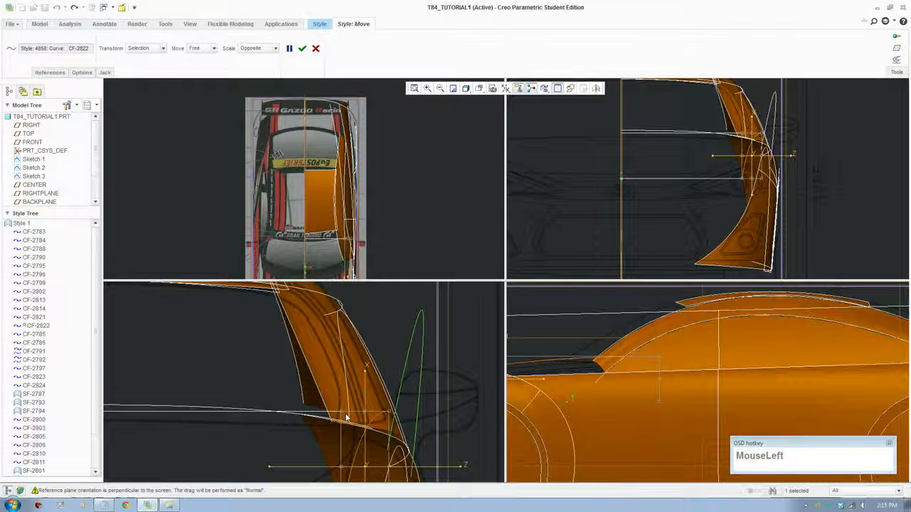
{"action": "middle_click_drag", "start_coordinate": [346, 418], "coordinate": [330, 347], "text": "shift"}
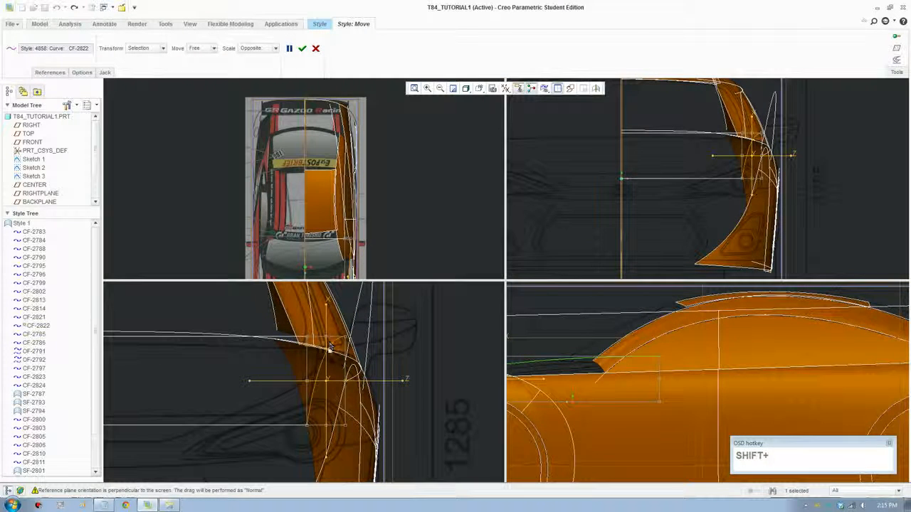
{"action": "left_click_drag", "start_coordinate": [326, 381], "coordinate": [325, 380]}
{"action": "key", "text": "ctrl+z"}
{"action": "scroll", "coordinate": [562, 396], "scroll_direction": "up", "scroll_amount": 2}
{"action": "middle_click_drag", "start_coordinate": [562, 395], "coordinate": [600, 410], "text": "shift"}
{"action": "scroll", "coordinate": [600, 413], "scroll_direction": "down", "scroll_amount": 3}
{"action": "mouse_move", "coordinate": [603, 402]}
{"action": "left_mouse_down"}
{"action": "mouse_move", "coordinate": [602, 424]}
{"action": "mouse_move", "coordinate": [602, 406]}
{"action": "left_mouse_up"}
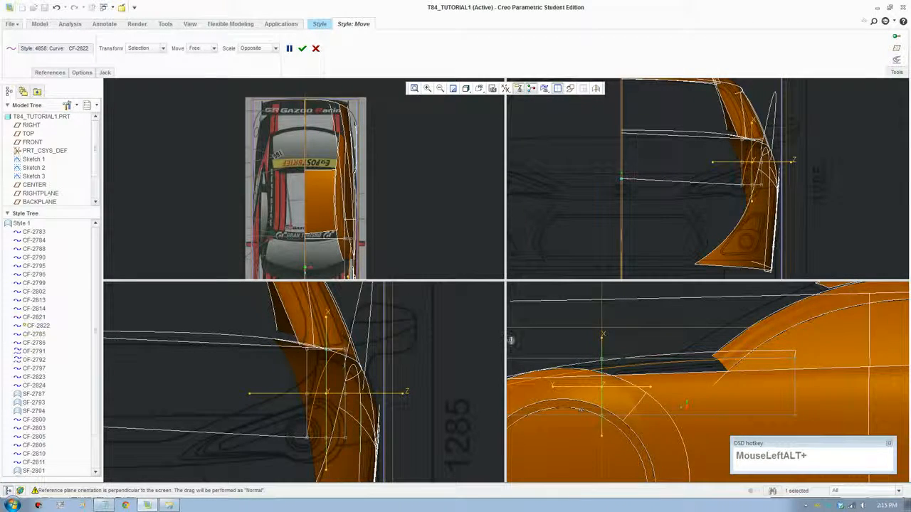
Check the lowered hood curve in the front view, accept the move, and regenerate all style geometry.
{"action": "scroll", "coordinate": [314, 403], "scroll_direction": "up", "scroll_amount": 3}
{"action": "middle_click_drag", "start_coordinate": [218, 413], "coordinate": [319, 405], "text": "shift"}
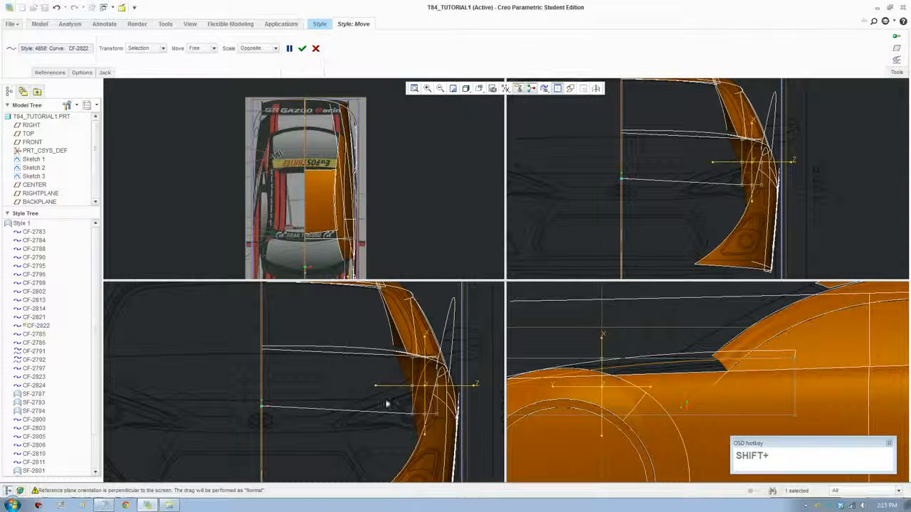
{"action": "middle_click_drag", "start_coordinate": [380, 401], "coordinate": [360, 402], "text": "shift"}
{"action": "scroll", "coordinate": [323, 358], "scroll_direction": "down", "scroll_amount": 2}
{"action": "left_click_drag", "start_coordinate": [314, 326], "coordinate": [316, 333]}
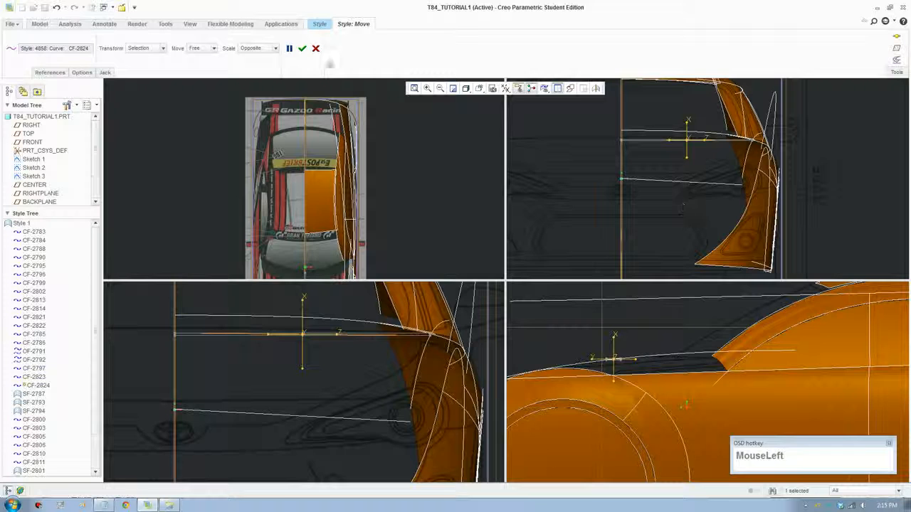
{"action": "left_click", "coordinate": [302, 48]}
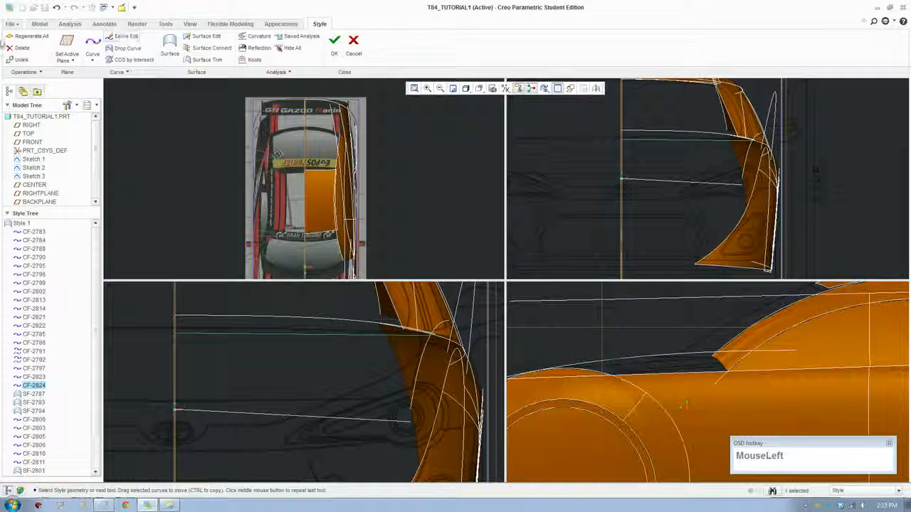
{"action": "left_click", "coordinate": [21, 37]}
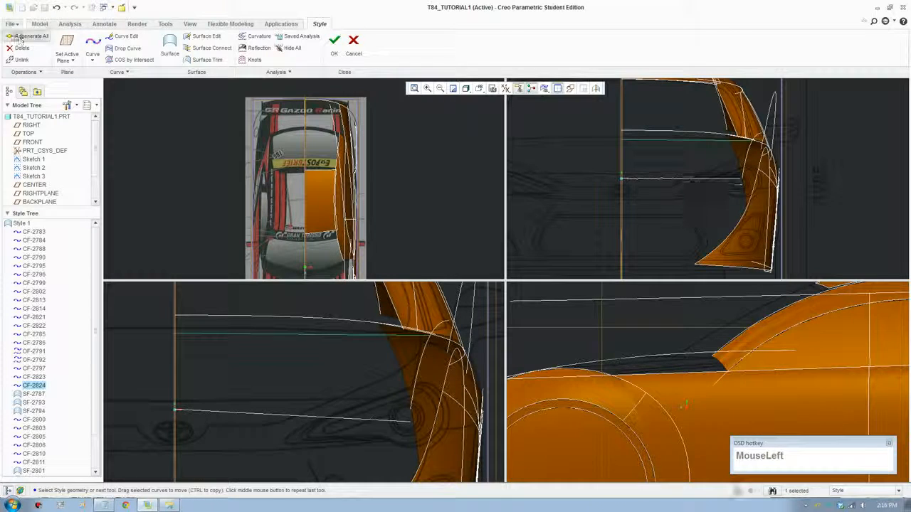
Edit the rear cross curve, moving both endpoints farther back along the hood, and accept the change.
{"action": "scroll", "coordinate": [740, 203], "scroll_direction": "up", "scroll_amount": 4}
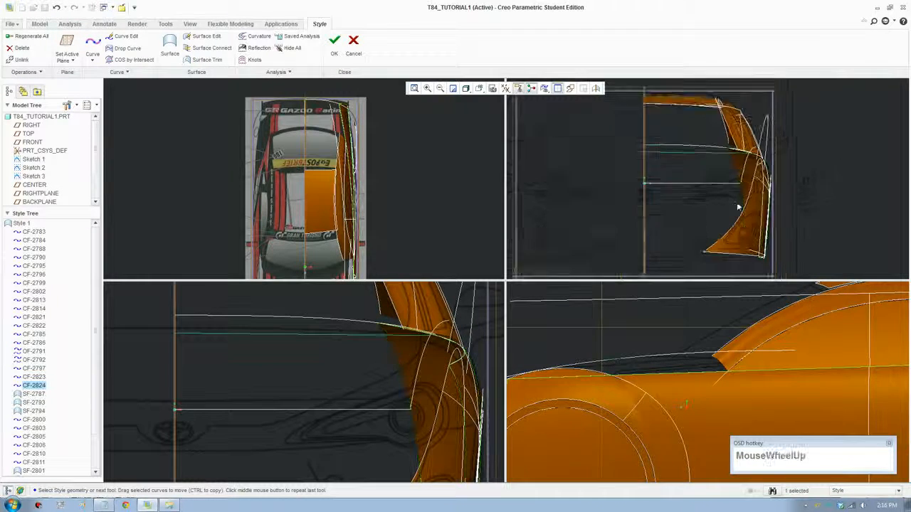
{"action": "scroll", "coordinate": [378, 404], "scroll_direction": "down", "scroll_amount": 2}
{"action": "scroll", "coordinate": [445, 332], "scroll_direction": "up", "scroll_amount": 2}
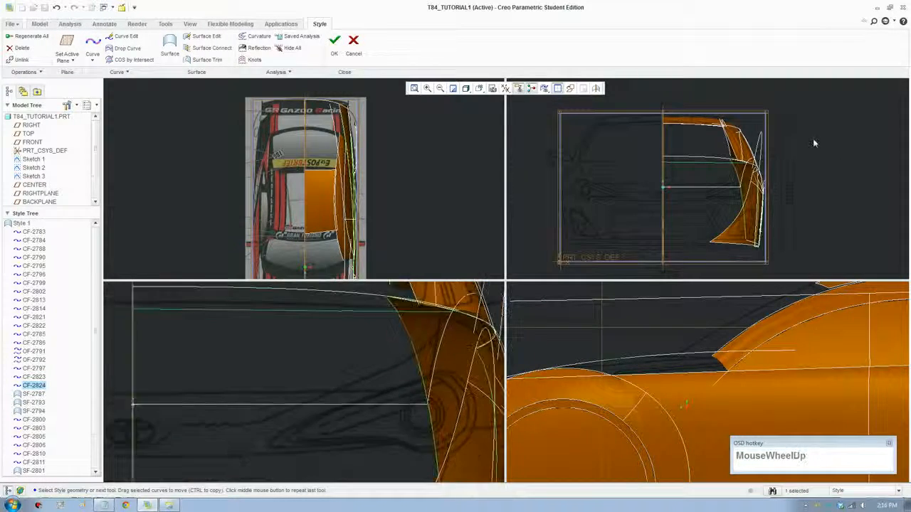
{"action": "middle_click_drag", "start_coordinate": [789, 178], "coordinate": [768, 183]}
{"action": "scroll", "coordinate": [690, 177], "scroll_direction": "down", "scroll_amount": 3}
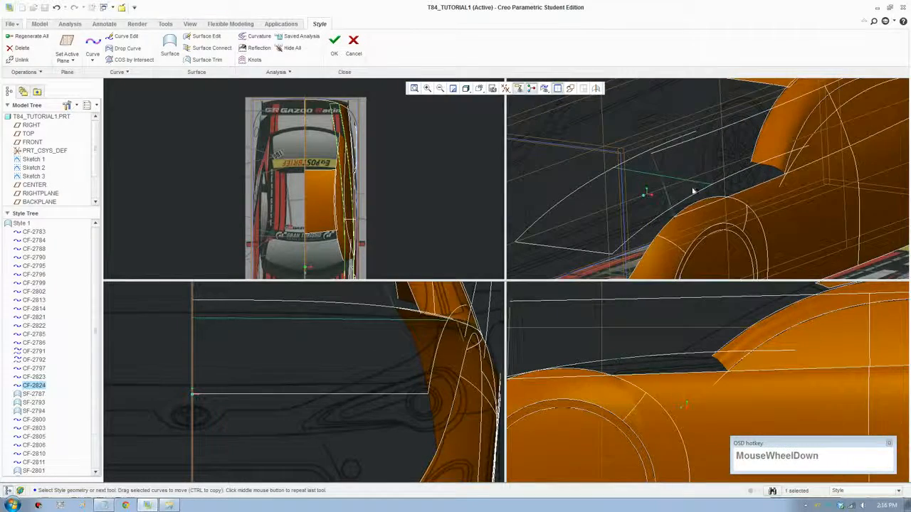
{"action": "left_click", "coordinate": [686, 181]}
{"action": "left_click", "coordinate": [126, 36]}
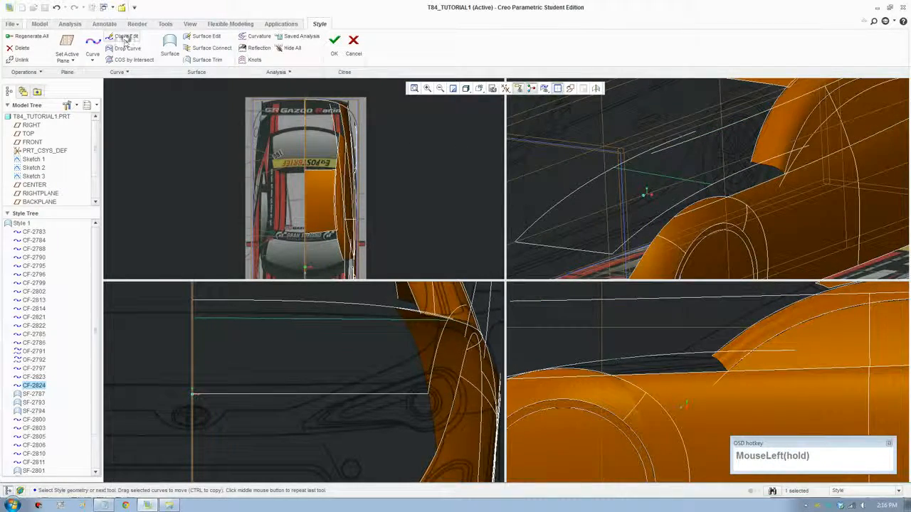
{"action": "left_click_drag", "start_coordinate": [711, 187], "coordinate": [716, 174]}
{"action": "left_click_drag", "start_coordinate": [619, 175], "coordinate": [704, 132]}
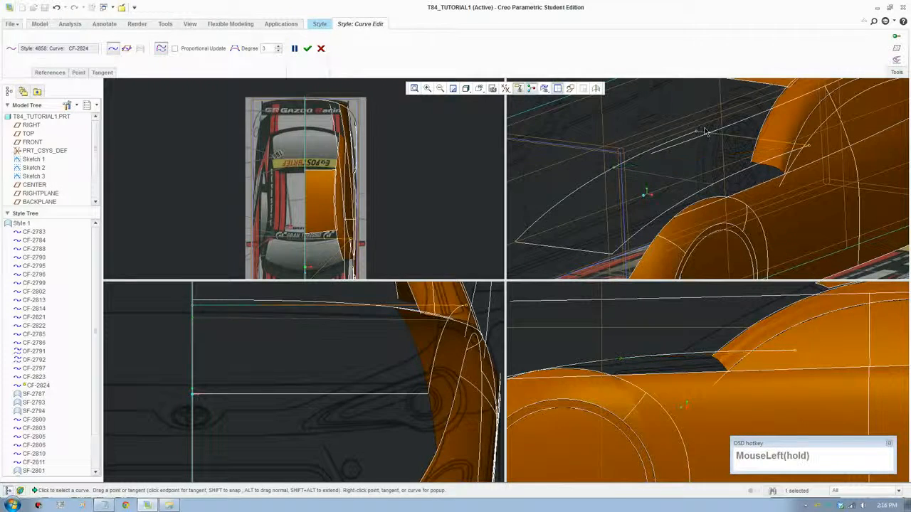
{"action": "scroll", "coordinate": [466, 330], "scroll_direction": "up", "scroll_amount": 1}
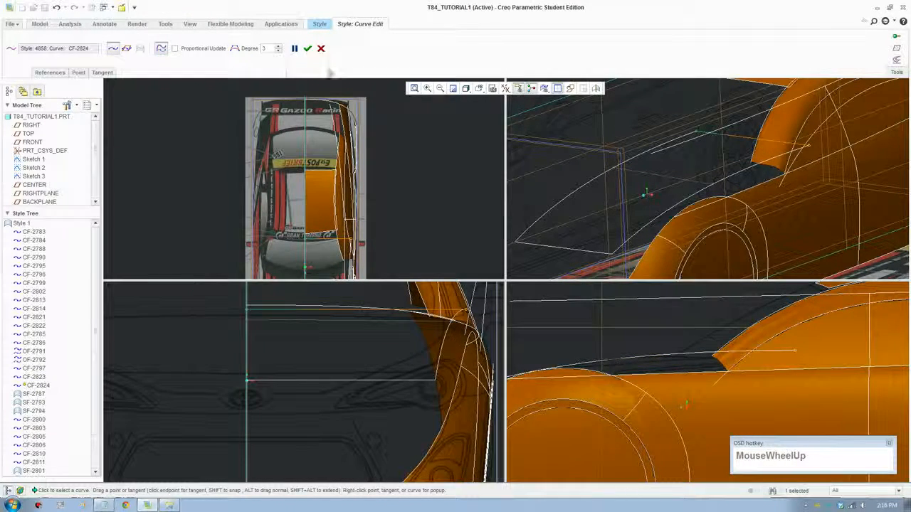
{"action": "left_click", "coordinate": [307, 48]}
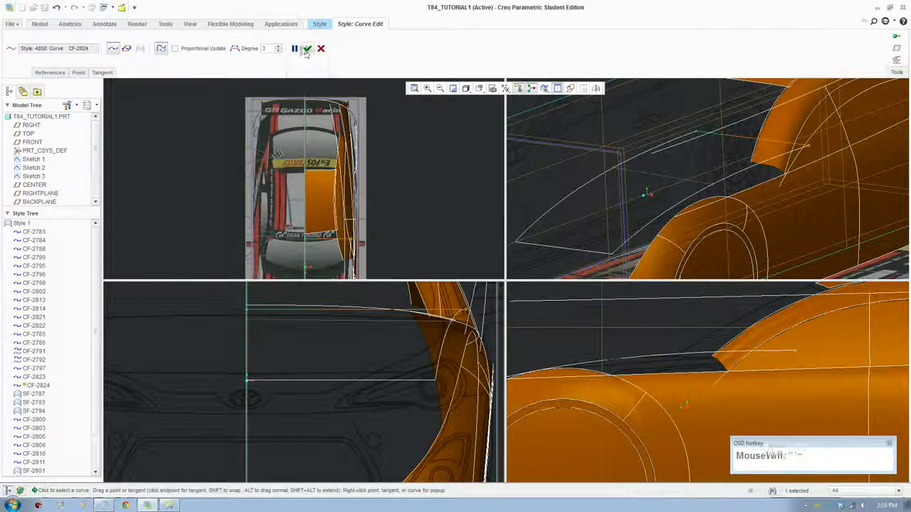
Delete the front and rear cross curves connecting the two hood curves.
{"action": "left_click", "coordinate": [440, 346]}
{"action": "left_click", "coordinate": [345, 381]}
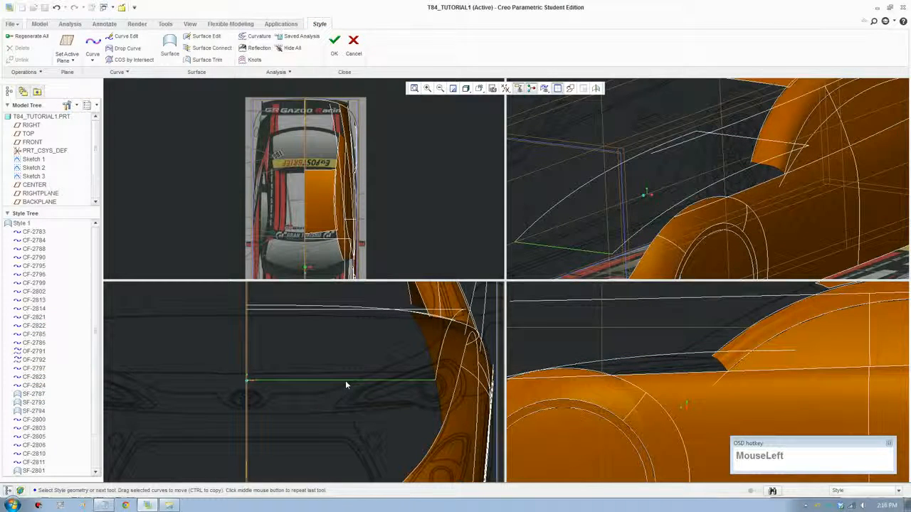
{"action": "key", "text": "Delete"}
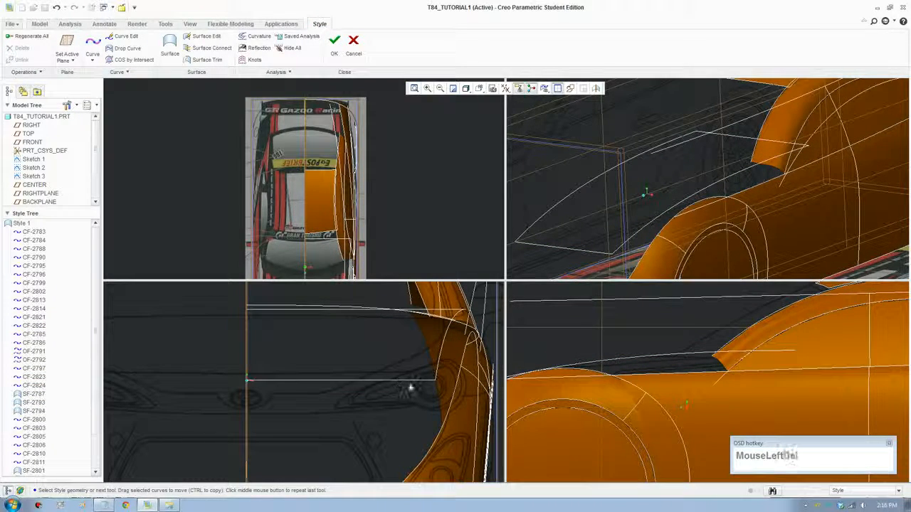
{"action": "key", "text": "Escape"}
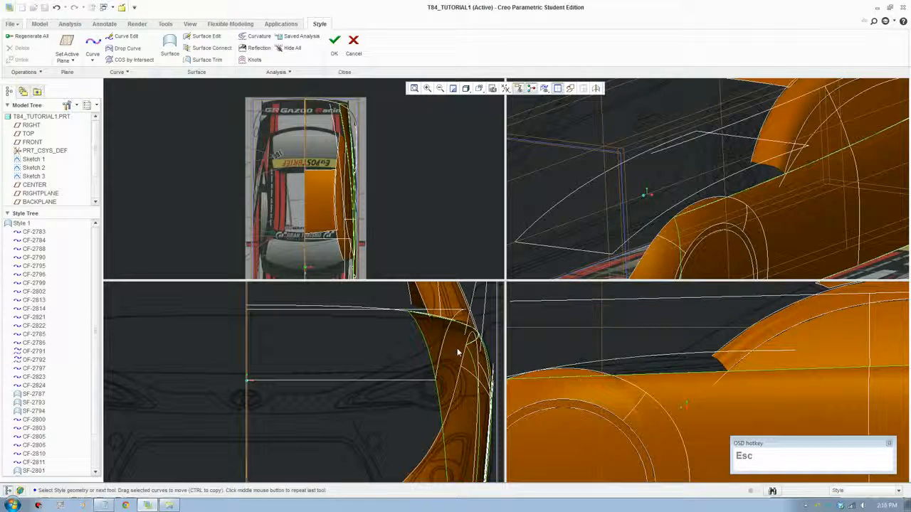
{"action": "key", "text": "F8"}
Move the fender-side hood curve slightly below the center curve in the side view and accept the move.
{"action": "left_click", "coordinate": [446, 338]}
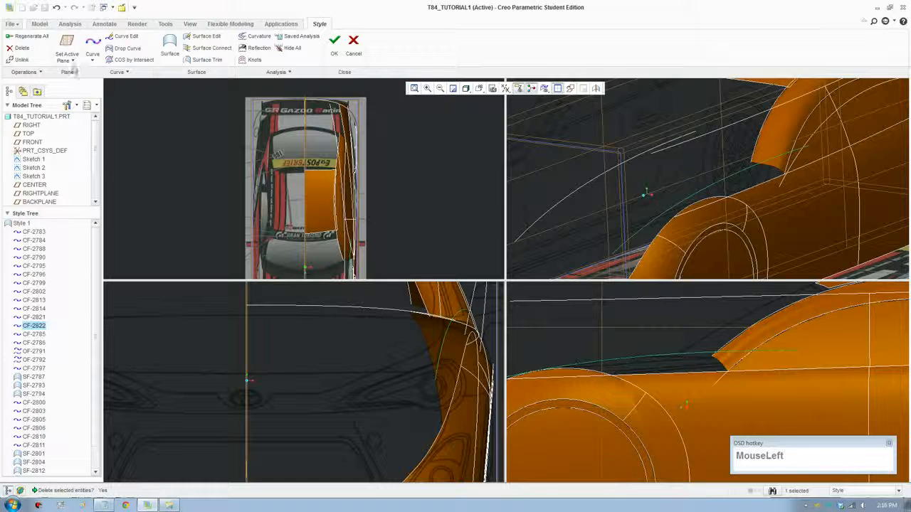
{"action": "left_click", "coordinate": [117, 72]}
{"action": "left_click", "coordinate": [101, 141]}
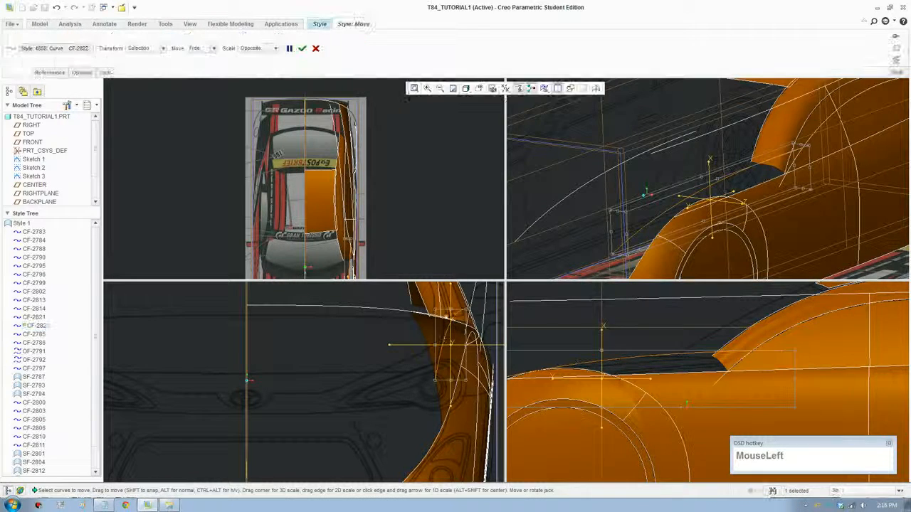
{"action": "left_click_drag", "start_coordinate": [449, 308], "coordinate": [456, 317]}
{"action": "key", "text": "ctrl+z"}
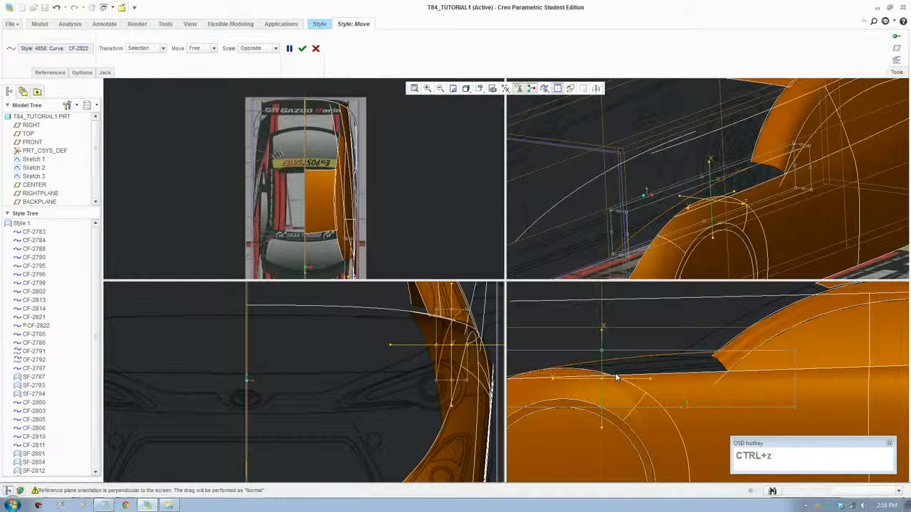
{"action": "left_click_drag", "start_coordinate": [603, 348], "coordinate": [650, 375]}
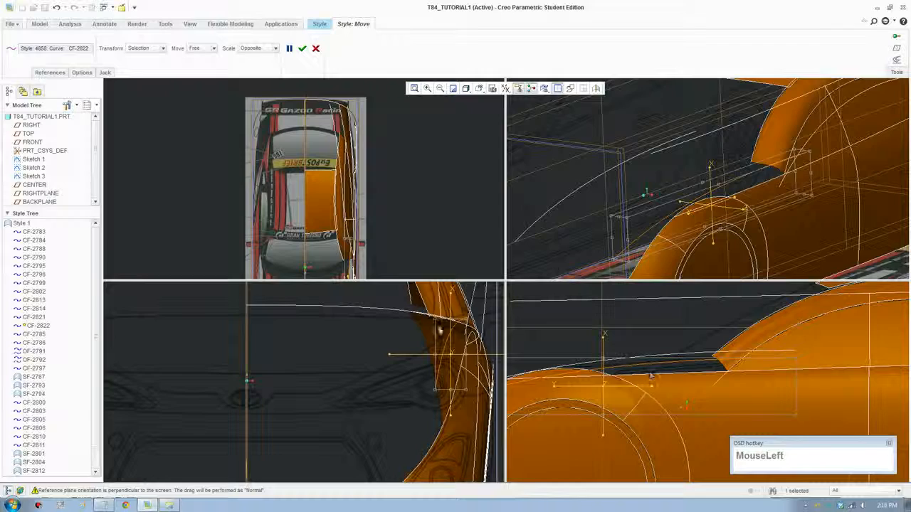
{"action": "left_click", "coordinate": [302, 48]}
Create a cross curve connecting the front ends of the center and fender-side hood curves, snapping both endpoints.
{"action": "scroll", "coordinate": [705, 252], "scroll_direction": "up", "scroll_amount": 2}
{"action": "middle_click_drag", "start_coordinate": [671, 266], "coordinate": [706, 244], "text": "shift"}
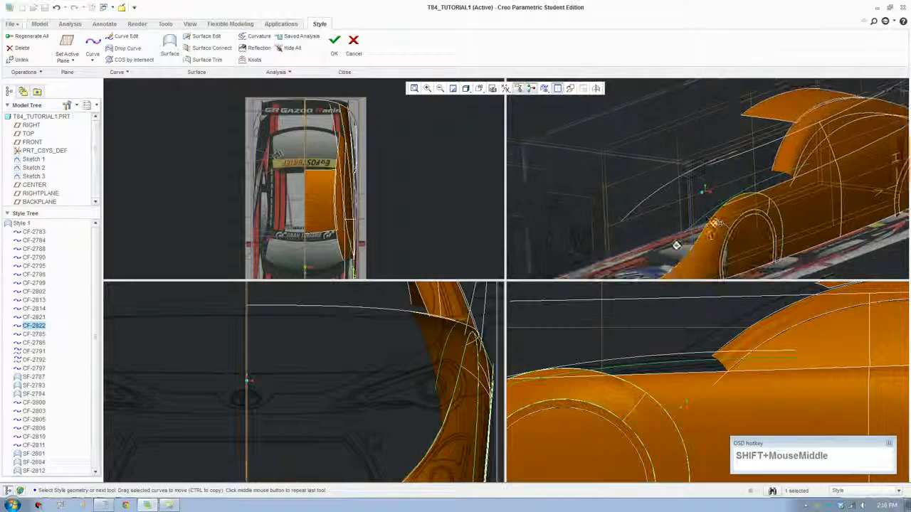
{"action": "scroll", "coordinate": [705, 244], "scroll_direction": "down", "scroll_amount": 1}
{"action": "left_click", "coordinate": [93, 48]}
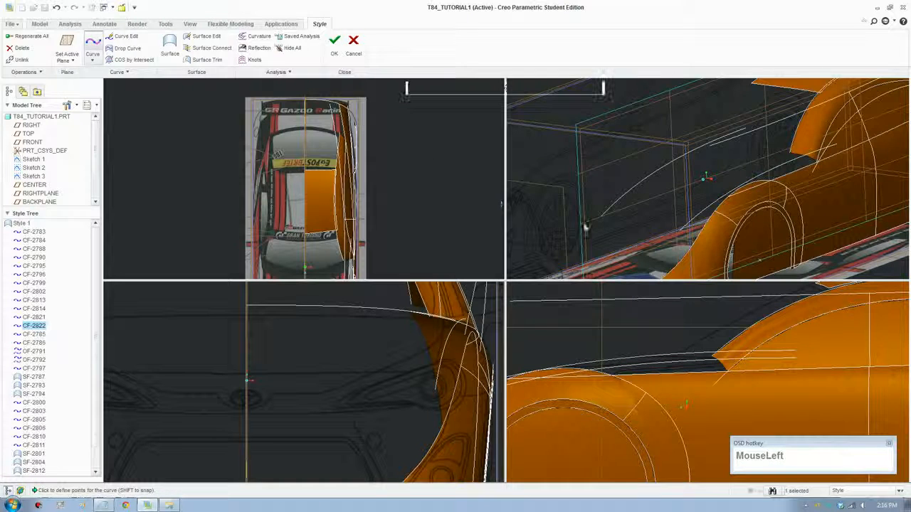
{"action": "left_click", "coordinate": [601, 220], "text": "shift"}
{"action": "scroll", "coordinate": [688, 230], "scroll_direction": "down", "scroll_amount": 1}
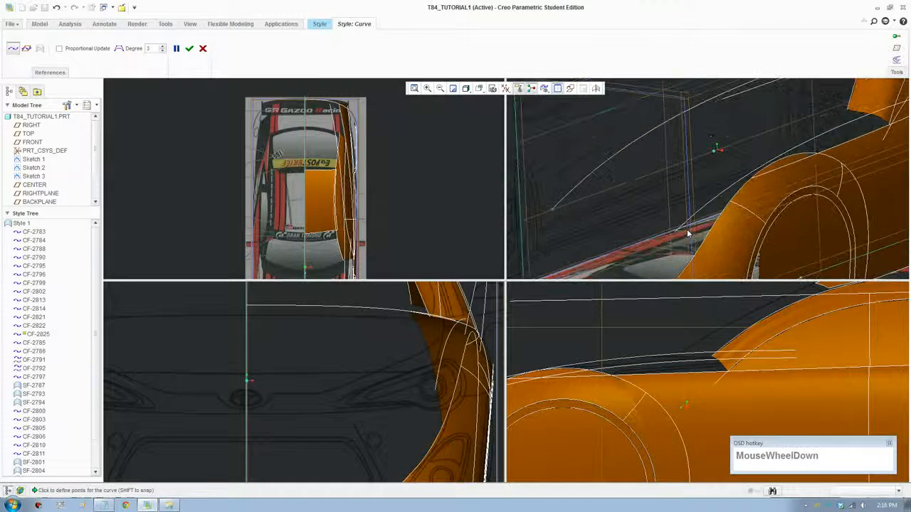
{"action": "left_click", "coordinate": [677, 237], "text": "shift"}
{"action": "middle_click", "coordinate": [733, 187]}
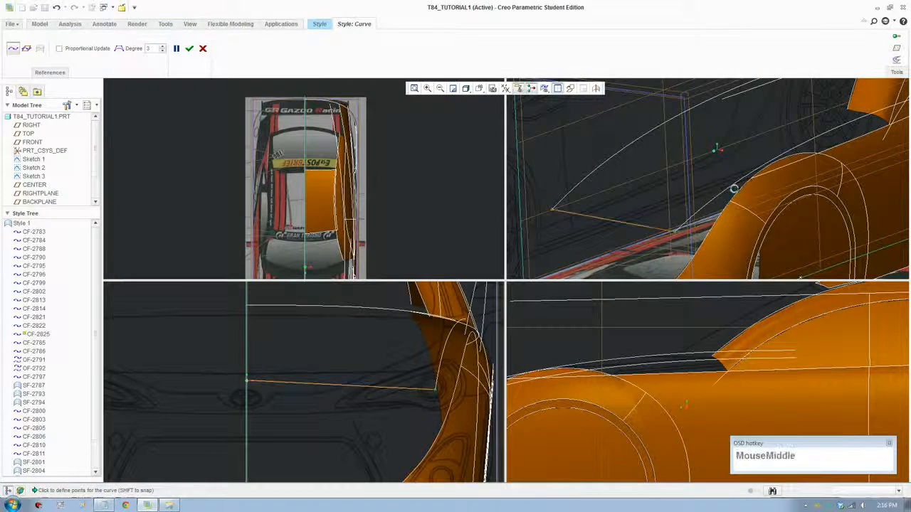
Create a cross curve connecting the rear ends of the center and fender-side hood curves, snapping both endpoints, and accept it.
{"action": "middle_click_drag", "start_coordinate": [779, 185], "coordinate": [746, 218], "text": "shift"}
{"action": "scroll", "coordinate": [746, 218], "scroll_direction": "up", "scroll_amount": 1}
{"action": "left_click", "coordinate": [745, 132], "text": "shift"}
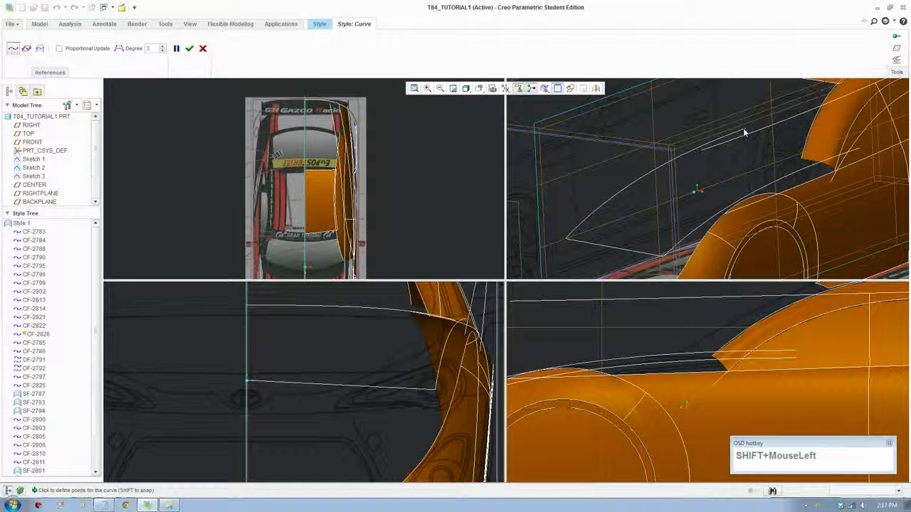
{"action": "left_click_drag", "start_coordinate": [858, 155], "coordinate": [859, 148], "text": "shift"}
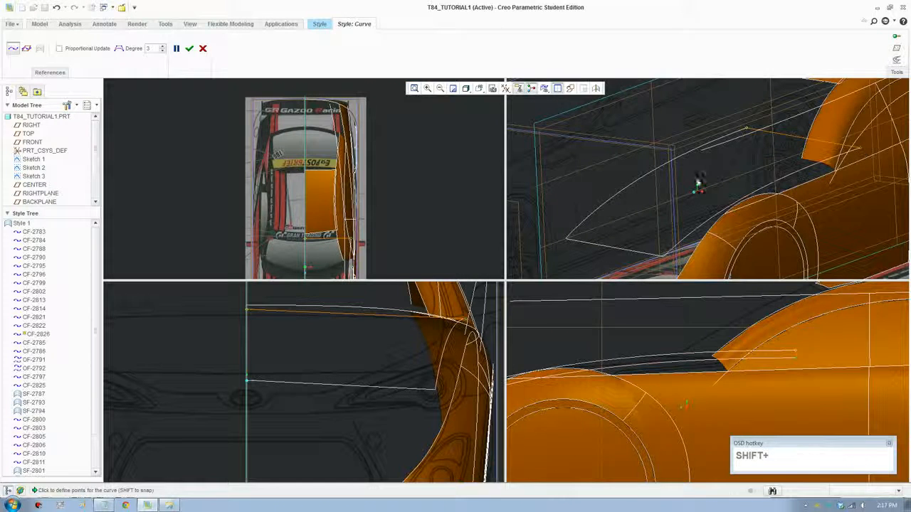
{"action": "left_click", "coordinate": [189, 48]}
Edit the front cross curve by raising its control point nearest the centerline, and accept the change.
{"action": "left_click", "coordinate": [297, 384]}
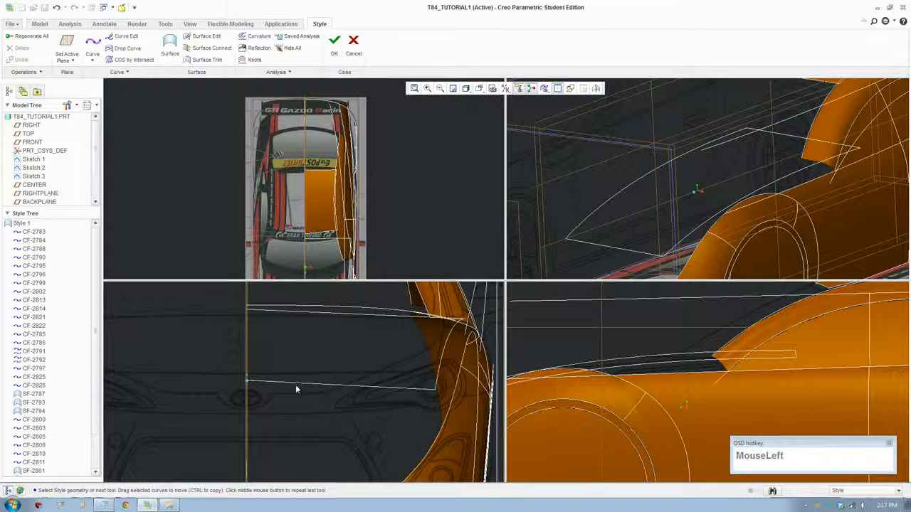
{"action": "left_click", "coordinate": [296, 382]}
{"action": "left_click", "coordinate": [111, 40]}
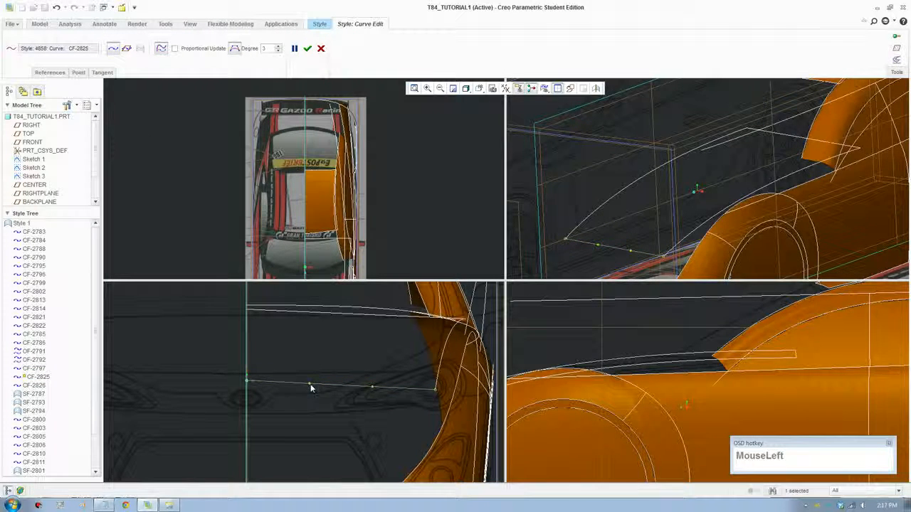
{"action": "left_click_drag", "start_coordinate": [310, 385], "coordinate": [326, 385]}
{"action": "scroll", "coordinate": [327, 387], "scroll_direction": "up", "scroll_amount": 1}
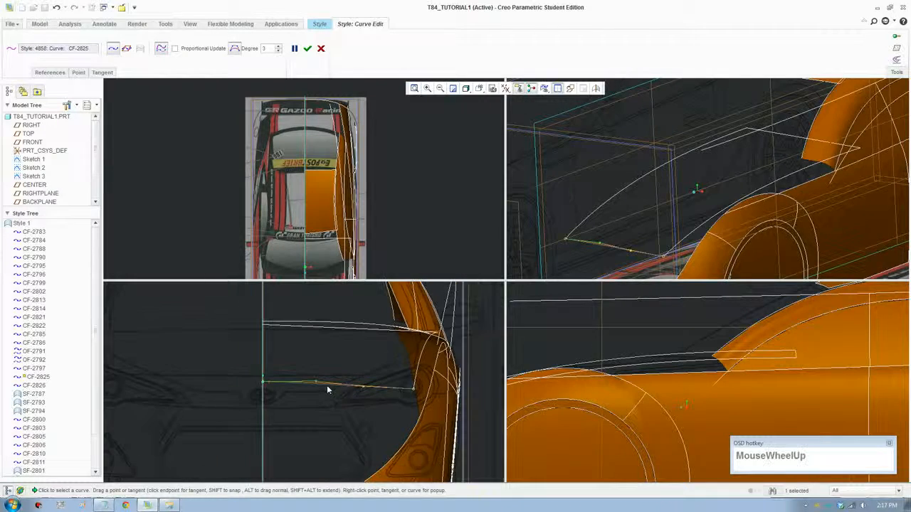
{"action": "scroll", "coordinate": [563, 233], "scroll_direction": "up", "scroll_amount": 3}
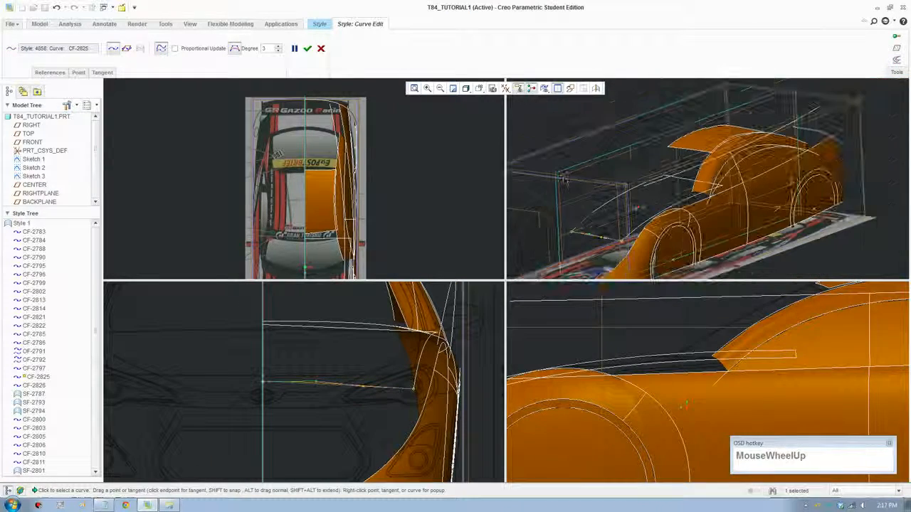
{"action": "left_click", "coordinate": [307, 48]}
Set the front datum plane (FRONTPLANE) as the active plane.
{"action": "middle_click_drag", "start_coordinate": [616, 220], "coordinate": [637, 211]}
{"action": "scroll", "coordinate": [637, 211], "scroll_direction": "up", "scroll_amount": 1}
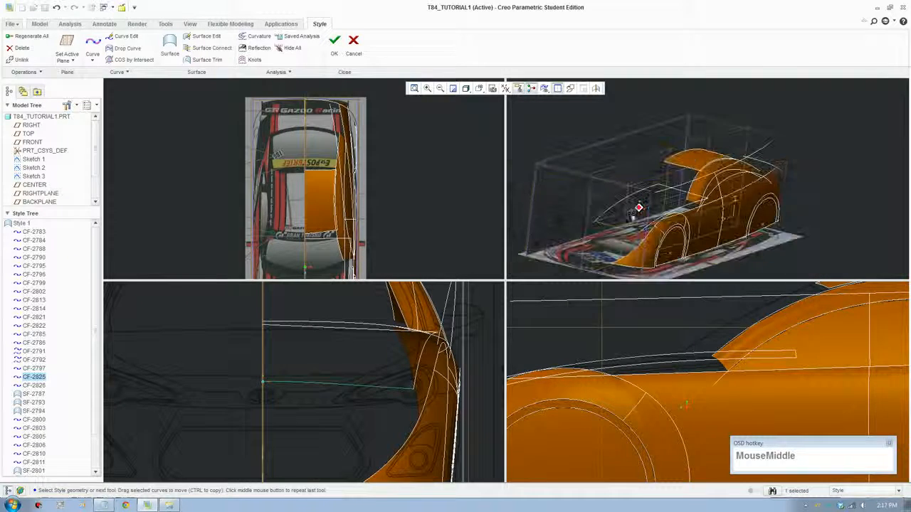
{"action": "left_click", "coordinate": [68, 56]}
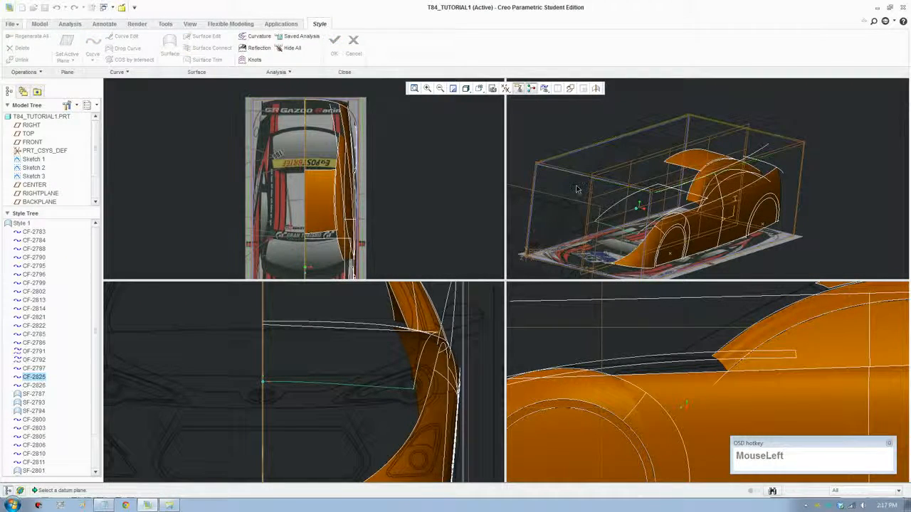
{"action": "left_click", "coordinate": [565, 207]}
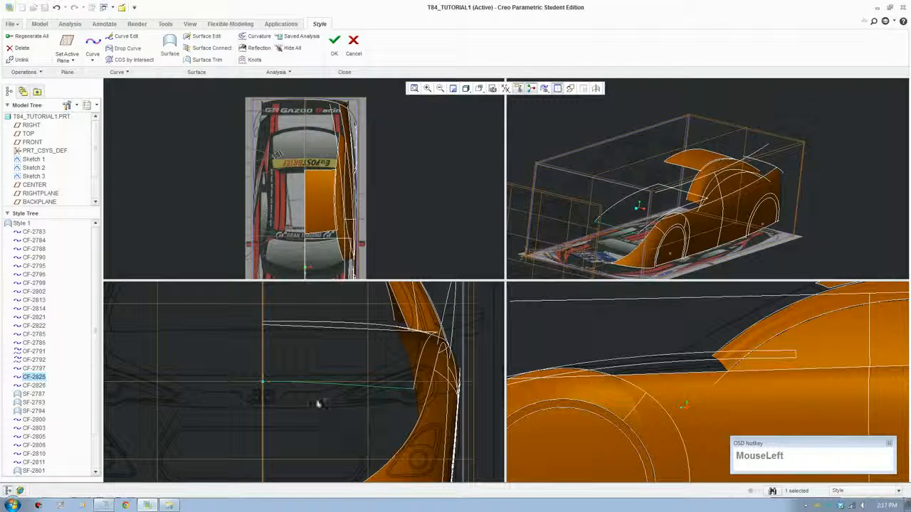
Constrain the front cross curve's tangent at the centerline to Horizontal and raise its outer control point slightly to bow the curve.
{"action": "left_click", "coordinate": [126, 35]}
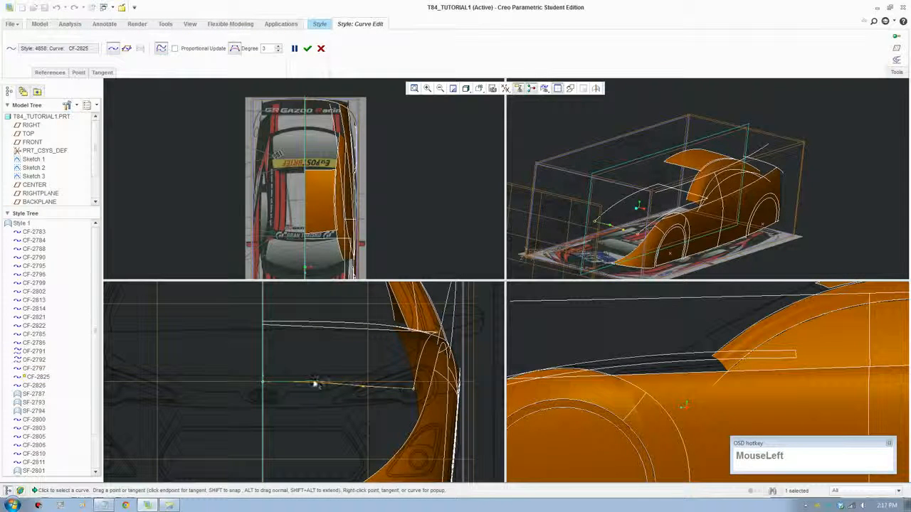
{"action": "left_click", "coordinate": [103, 72]}
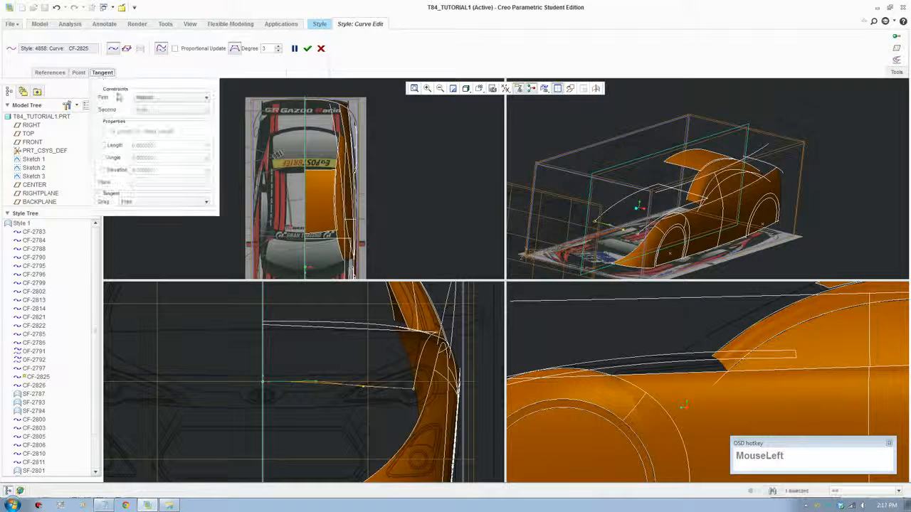
{"action": "left_click", "coordinate": [142, 97]}
{"action": "left_click", "coordinate": [162, 130]}
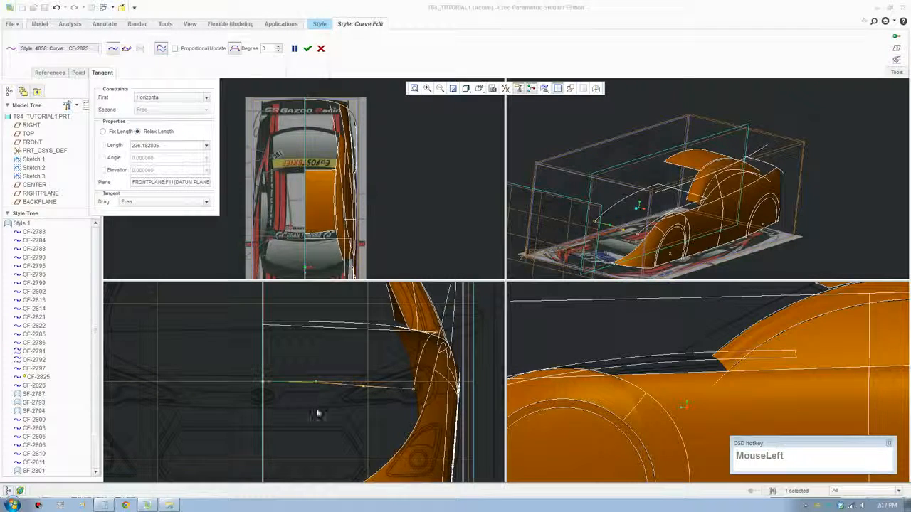
{"action": "scroll", "coordinate": [316, 382], "scroll_direction": "down", "scroll_amount": 3}
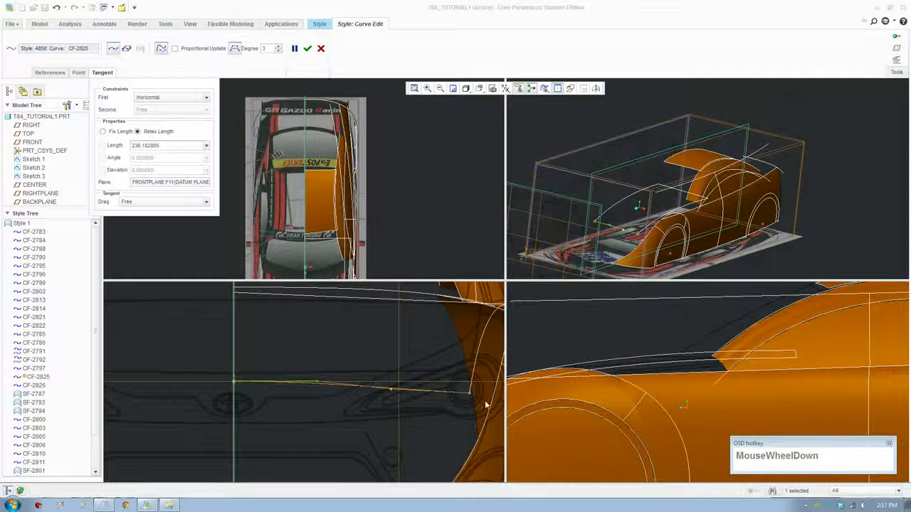
{"action": "left_click", "coordinate": [391, 393]}
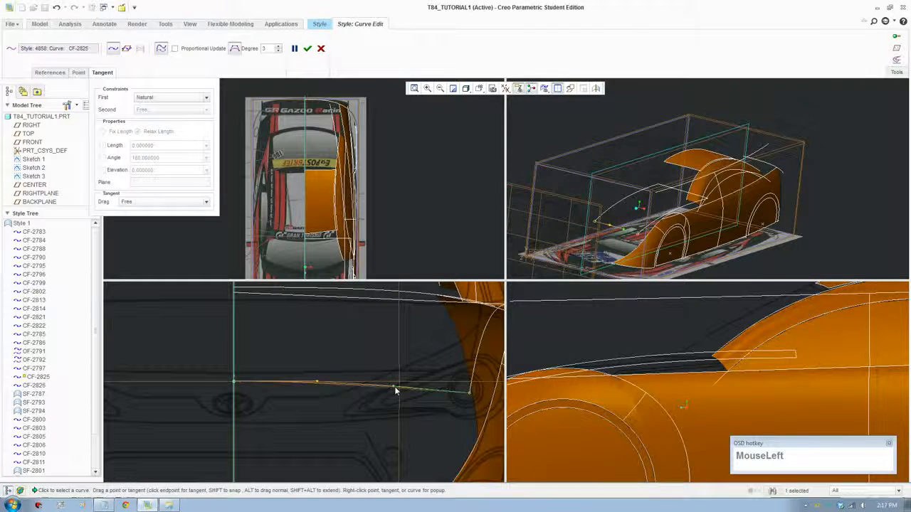
{"action": "scroll", "coordinate": [396, 390], "scroll_direction": "up", "scroll_amount": 2}
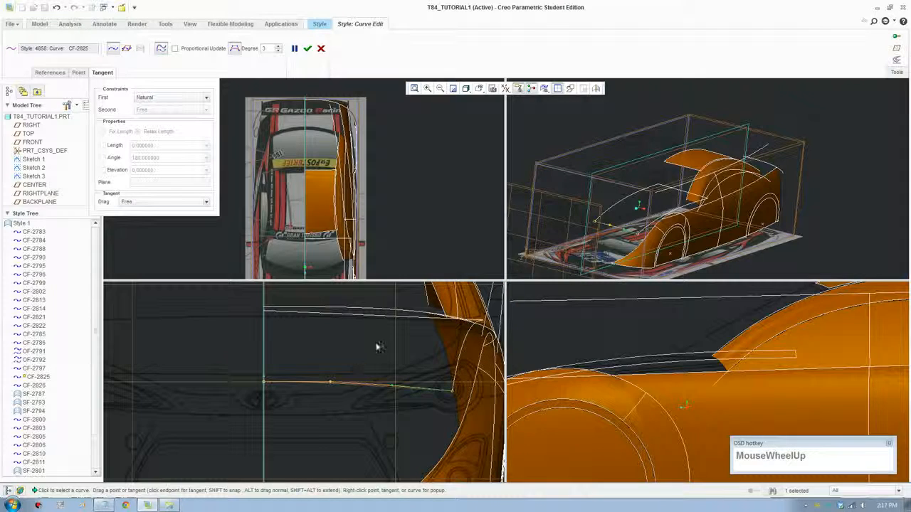
Display control points on the rear cross curve and constrain its tangent at the centerline to Horizontal.
{"action": "left_click", "coordinate": [362, 314]}
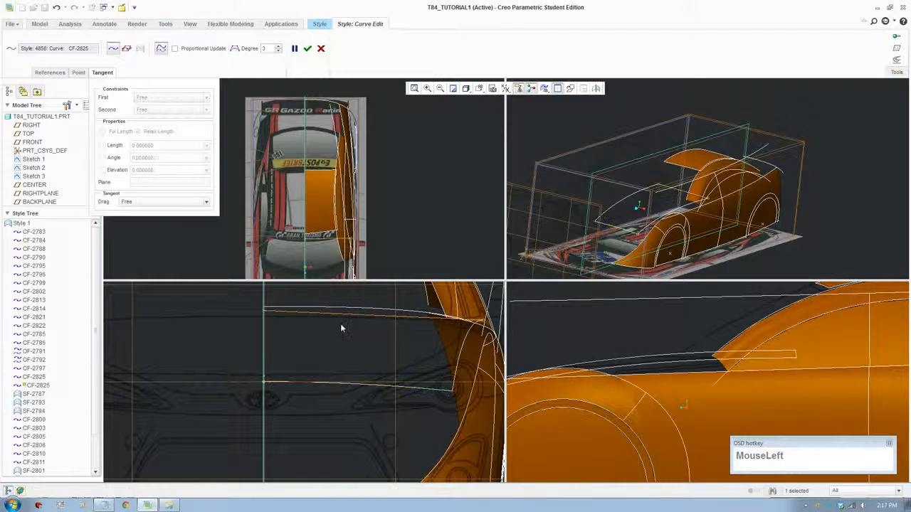
{"action": "middle_click_drag", "start_coordinate": [348, 372], "coordinate": [329, 422], "text": "shift"}
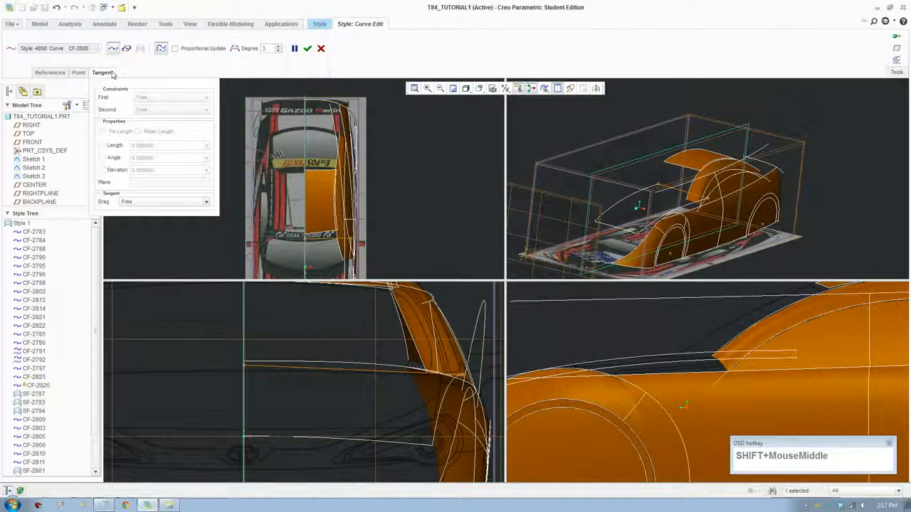
{"action": "left_click", "coordinate": [235, 49]}
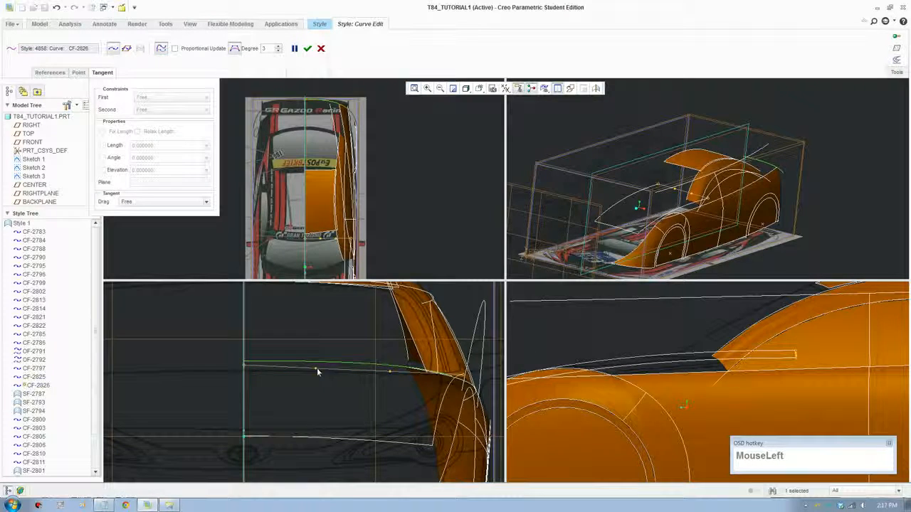
{"action": "left_click", "coordinate": [316, 370]}
{"action": "left_click", "coordinate": [174, 97]}
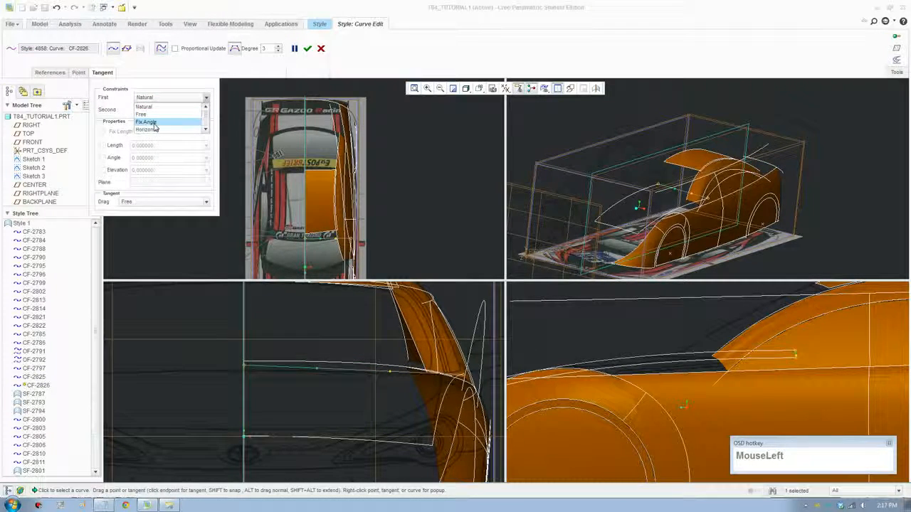
{"action": "left_click", "coordinate": [157, 130]}
Raise the rear cross curve's outer control point slightly to bow the curve and accept the curve edits.
{"action": "scroll", "coordinate": [348, 370], "scroll_direction": "down", "scroll_amount": 3}
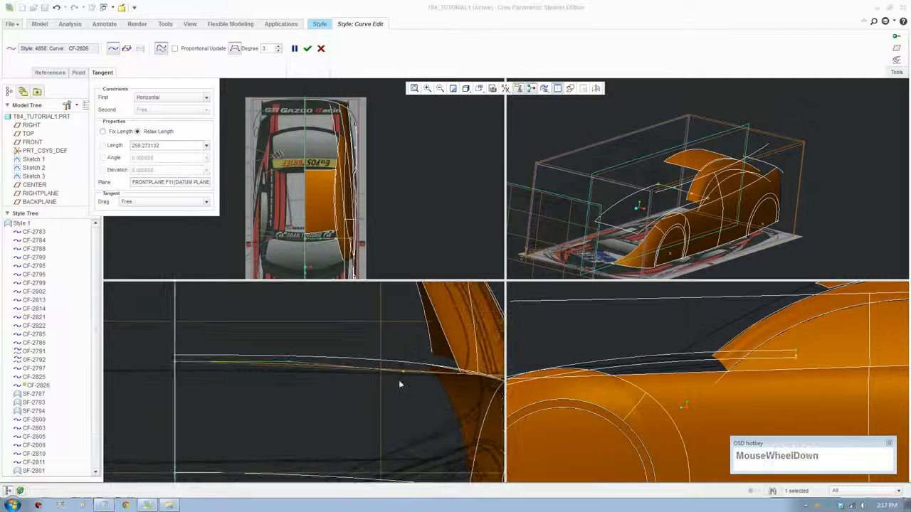
{"action": "left_click_drag", "start_coordinate": [404, 372], "coordinate": [402, 371]}
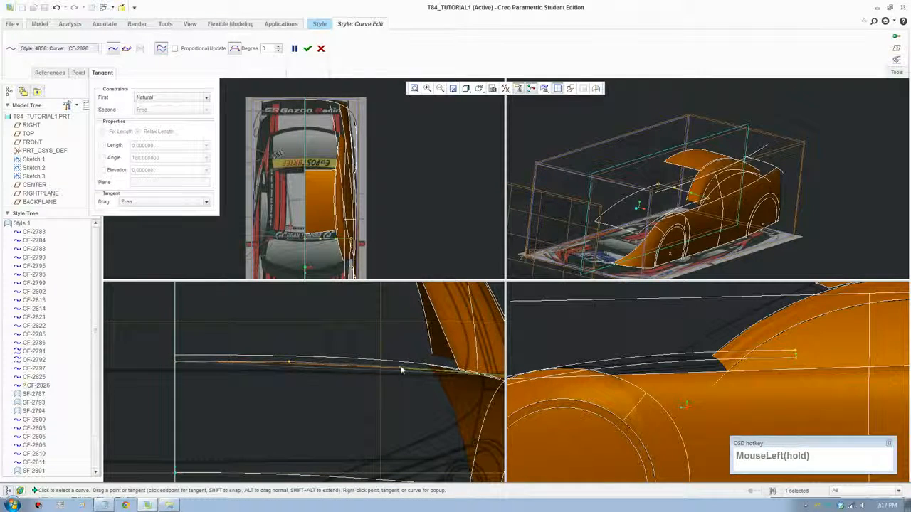
{"action": "scroll", "coordinate": [405, 376], "scroll_direction": "up", "scroll_amount": 3}
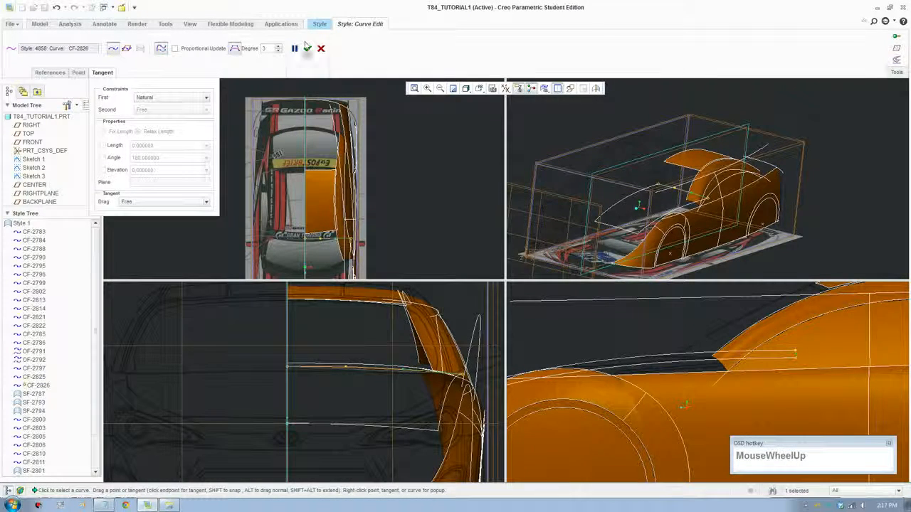
{"action": "left_click", "coordinate": [307, 47]}
In the single 3D view, create a boundary surface for the hood from its center, front, fender-side and rear curves, and accept it.
{"action": "left_click", "coordinate": [557, 88]}
{"action": "scroll", "coordinate": [614, 289], "scroll_direction": "up", "scroll_amount": 2}
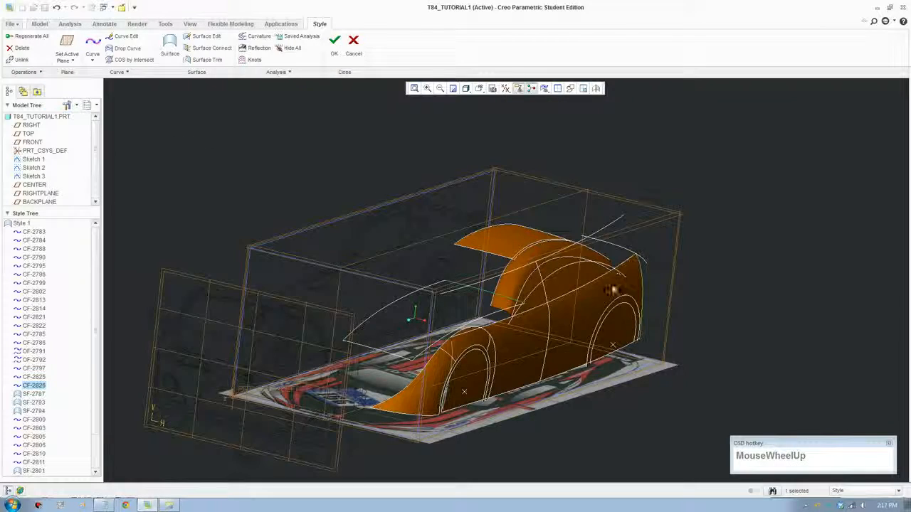
{"action": "middle_click_drag", "start_coordinate": [612, 290], "coordinate": [373, 225]}
{"action": "left_click", "coordinate": [239, 118]}
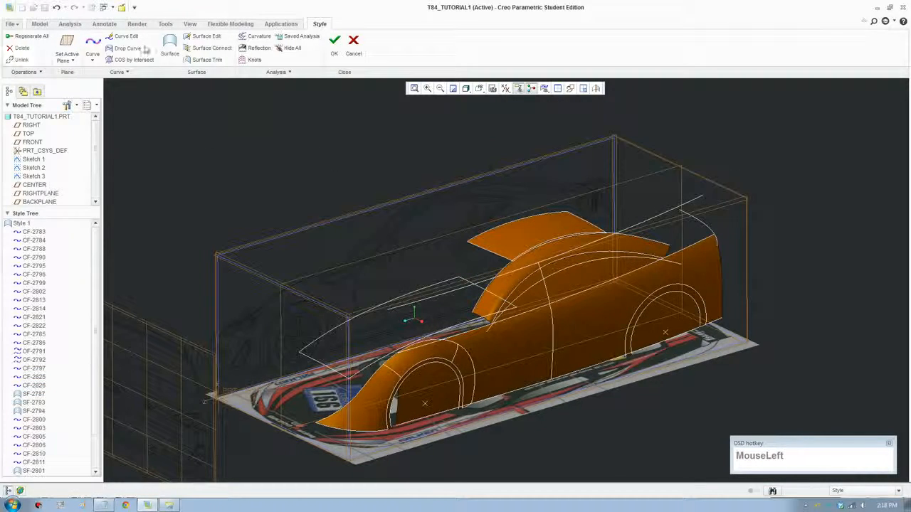
{"action": "left_click", "coordinate": [169, 47]}
{"action": "left_click", "coordinate": [334, 334]}
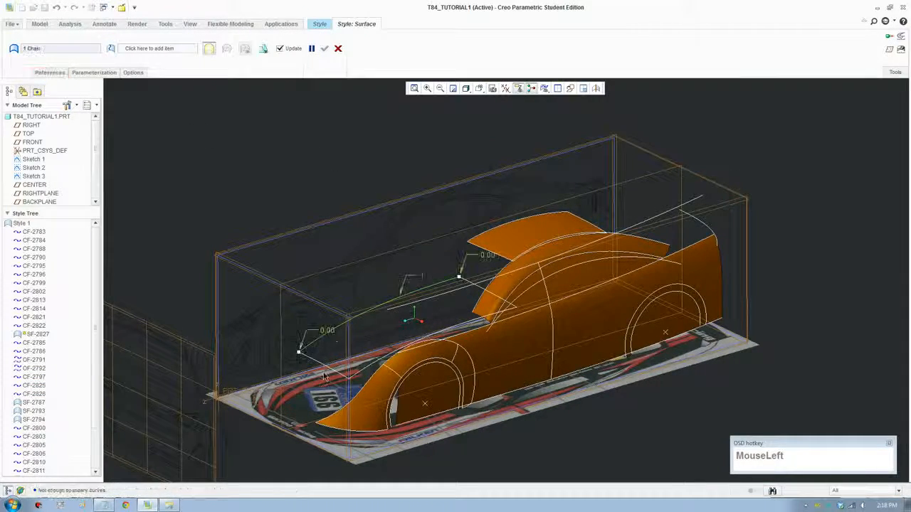
{"action": "left_click", "coordinate": [350, 373], "text": "ctrl"}
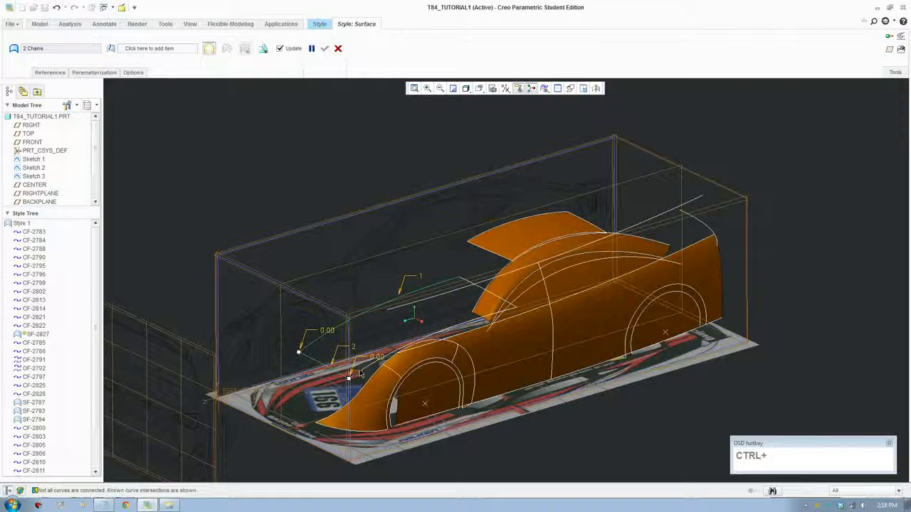
{"action": "left_click", "coordinate": [484, 290], "text": "ctrl"}
{"action": "left_click", "coordinate": [483, 290], "text": "ctrl"}
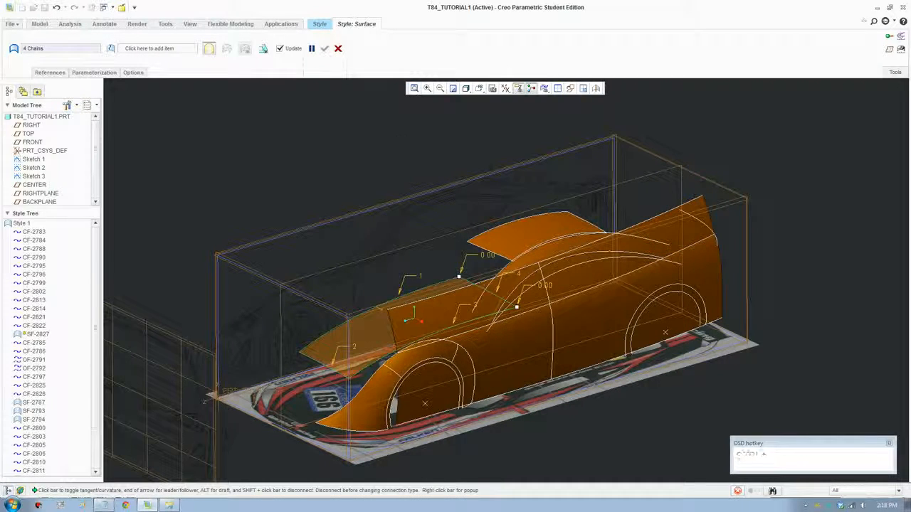
{"action": "left_click", "coordinate": [325, 49]}
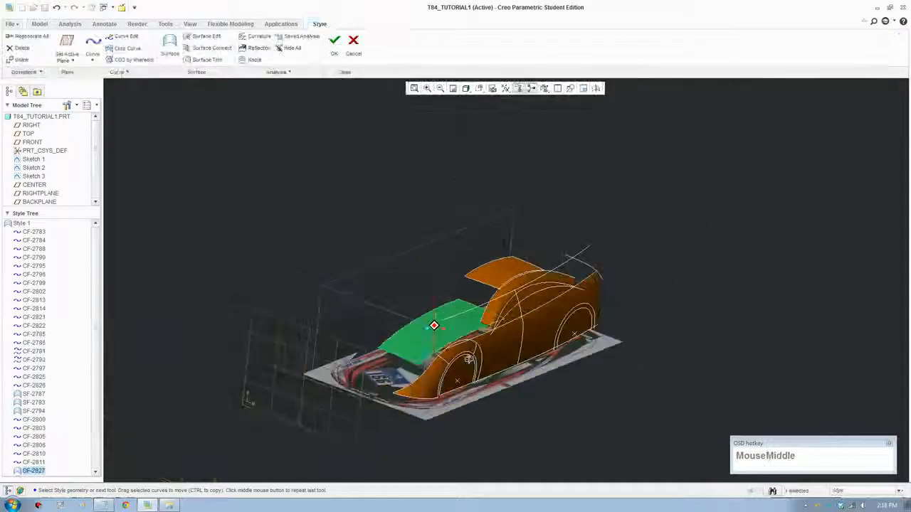
Orient the model to the FRONT view and frame the hood over the front blueprint.
{"action": "middle_click_drag", "start_coordinate": [471, 346], "coordinate": [431, 321]}
{"action": "scroll", "coordinate": [464, 376], "scroll_direction": "down", "scroll_amount": 5}
{"action": "scroll", "coordinate": [462, 409], "scroll_direction": "up", "scroll_amount": 2}
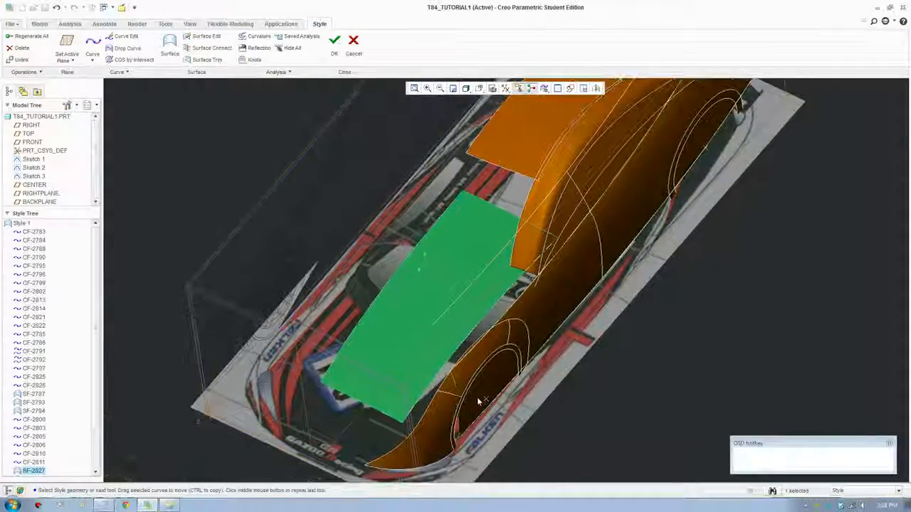
{"action": "middle_click_drag", "start_coordinate": [476, 398], "coordinate": [495, 403]}
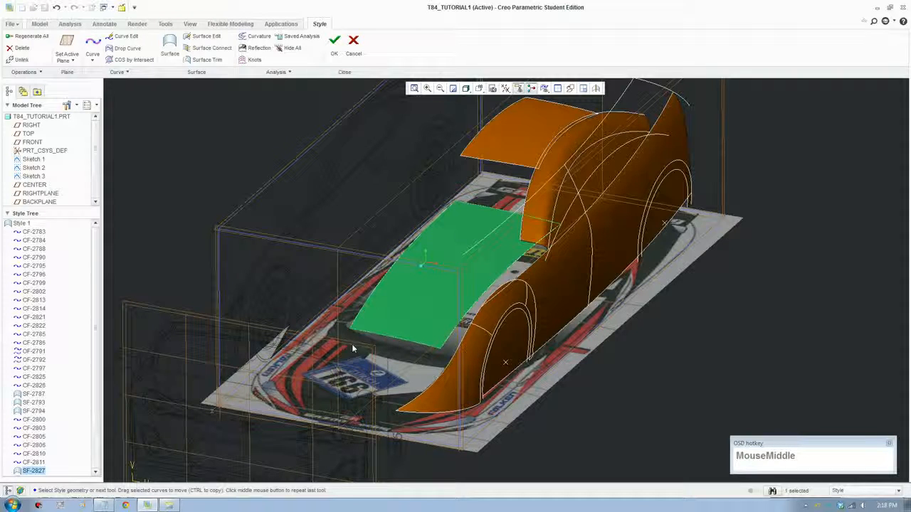
{"action": "left_click", "coordinate": [480, 89]}
{"action": "scroll", "coordinate": [496, 142], "scroll_direction": "down", "scroll_amount": 2}
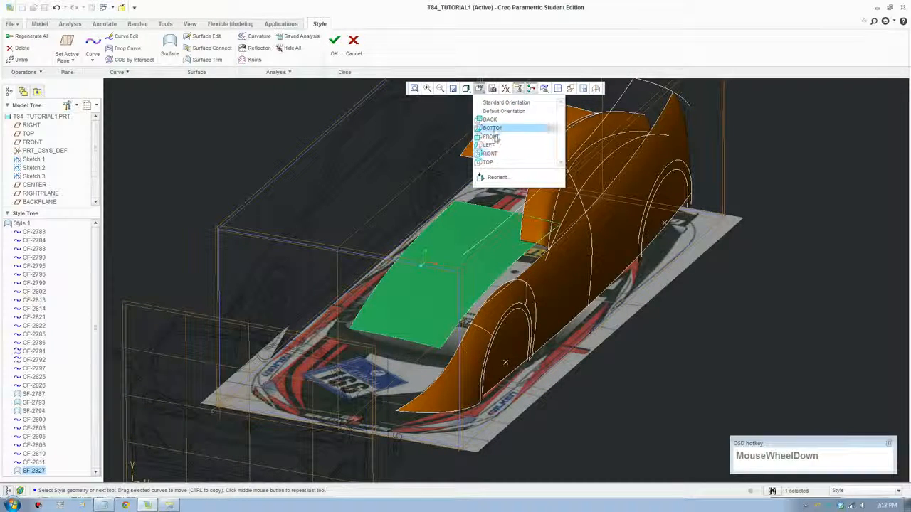
{"action": "left_click", "coordinate": [498, 142]}
{"action": "scroll", "coordinate": [559, 274], "scroll_direction": "down", "scroll_amount": 4}
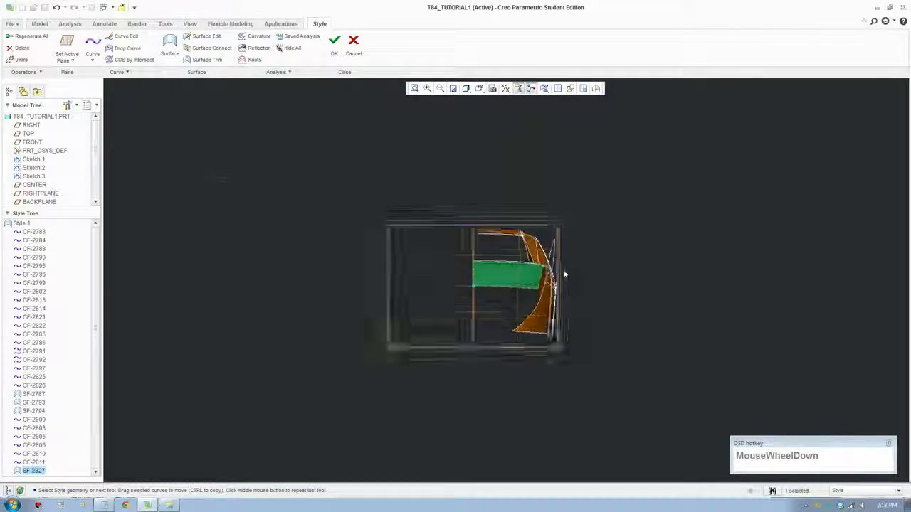
{"action": "middle_click_drag", "start_coordinate": [558, 276], "coordinate": [406, 309], "text": "shift"}
{"action": "scroll", "coordinate": [427, 308], "scroll_direction": "down", "scroll_amount": 2}
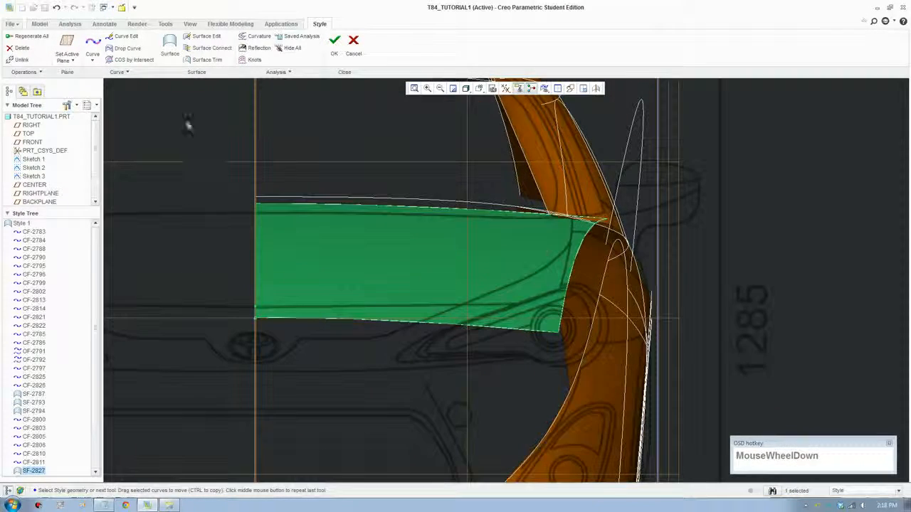
Draw a free curve tracing the blueprint's front hood line from the centerline out and up to the hood's rear outer corner, and accept it.
{"action": "left_click", "coordinate": [94, 45]}
{"action": "scroll", "coordinate": [267, 354], "scroll_direction": "down", "scroll_amount": 2}
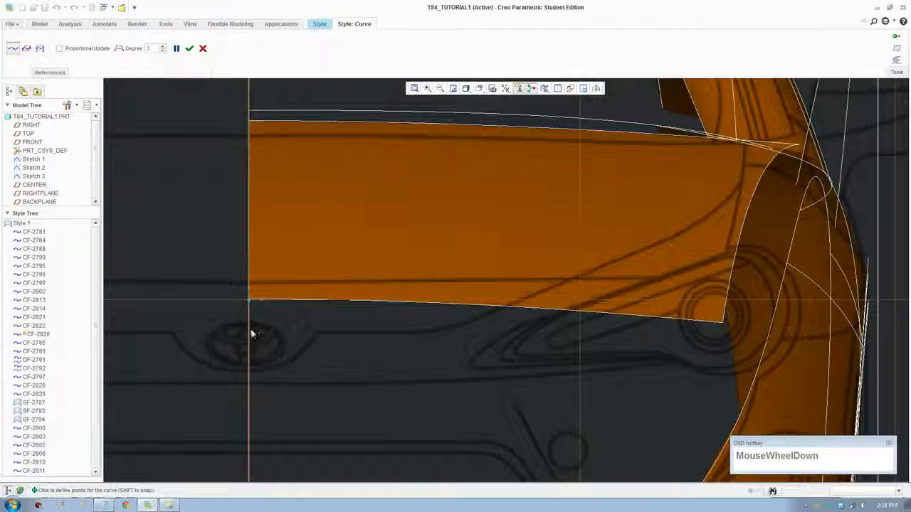
{"action": "left_click", "coordinate": [249, 329], "text": "shift"}
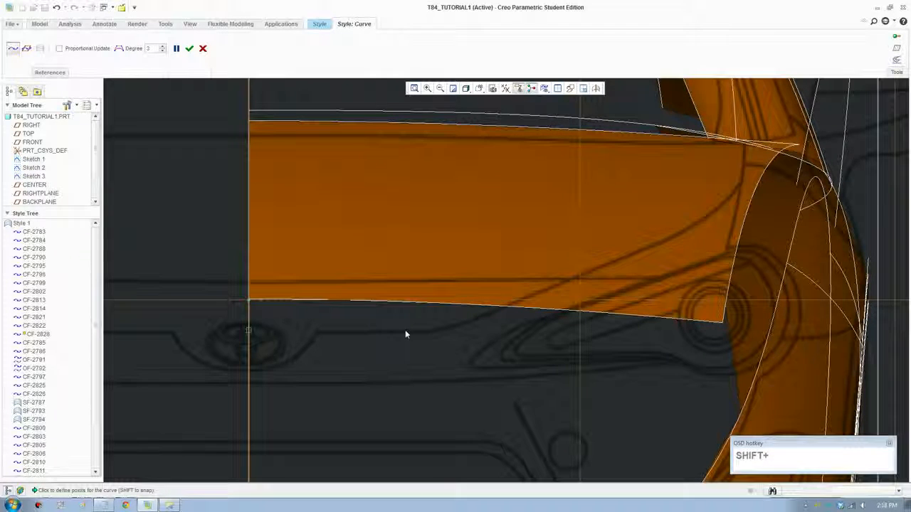
{"action": "key", "text": "ctrl+z"}
{"action": "left_click", "coordinate": [252, 333]}
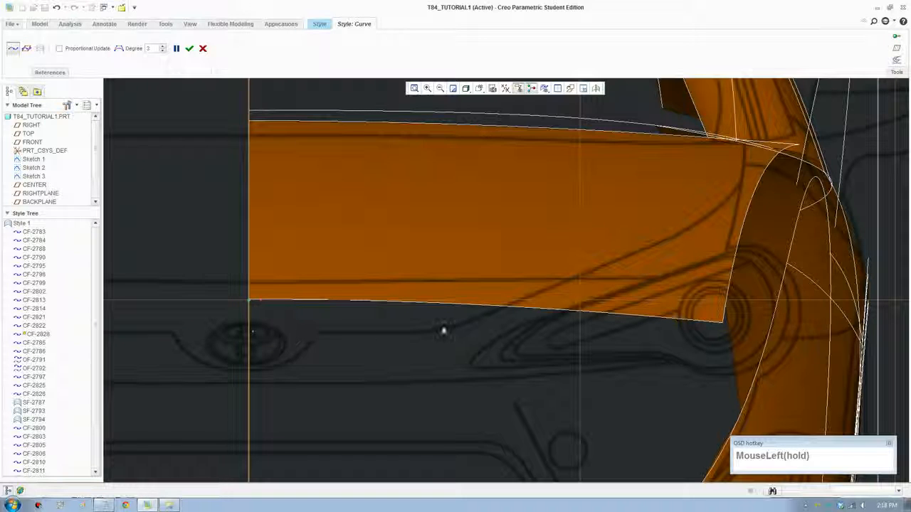
{"action": "left_click", "coordinate": [394, 331]}
{"action": "left_click", "coordinate": [464, 324]}
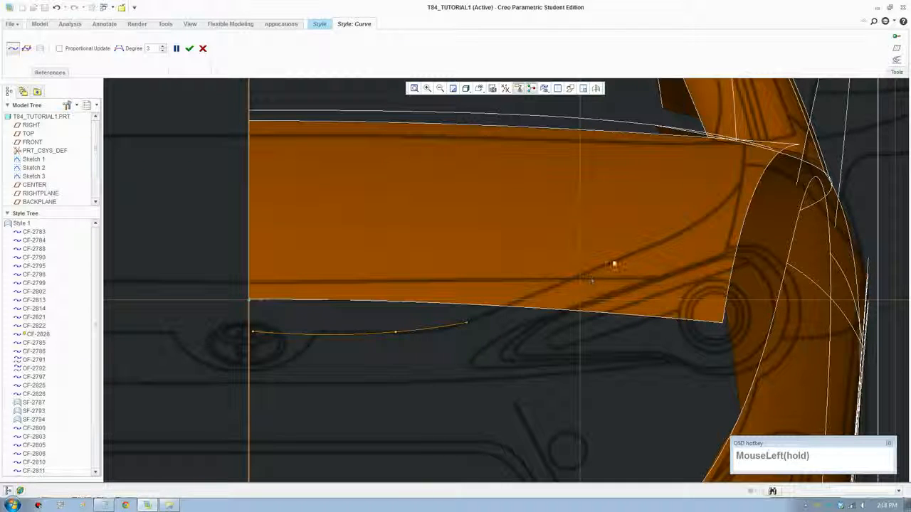
{"action": "left_click", "coordinate": [655, 246]}
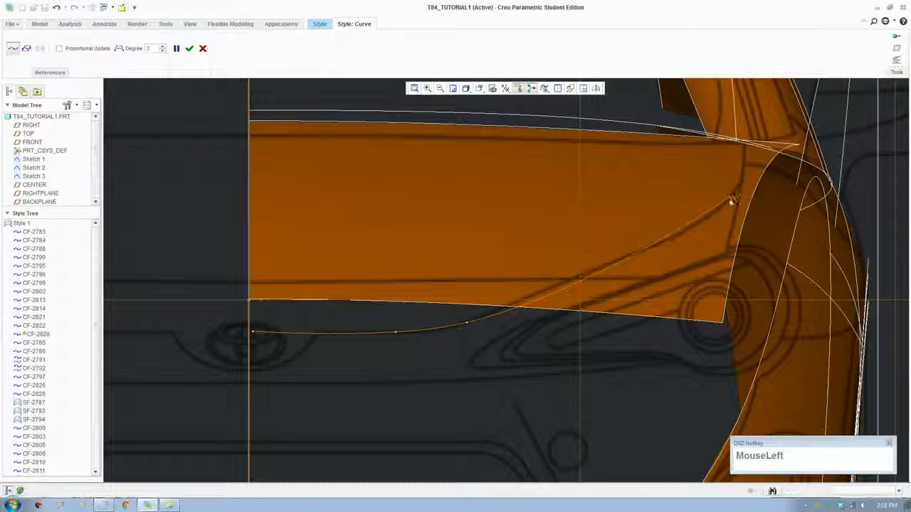
{"action": "left_click_drag", "start_coordinate": [730, 202], "coordinate": [729, 207]}
{"action": "left_click", "coordinate": [746, 155]}
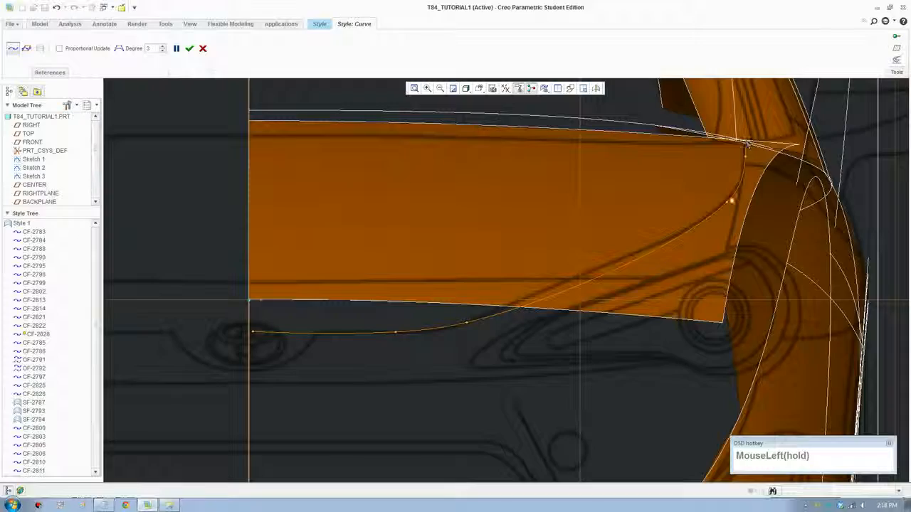
{"action": "scroll", "coordinate": [736, 203], "scroll_direction": "up", "scroll_amount": 5}
{"action": "middle_click_drag", "start_coordinate": [591, 139], "coordinate": [662, 269]}
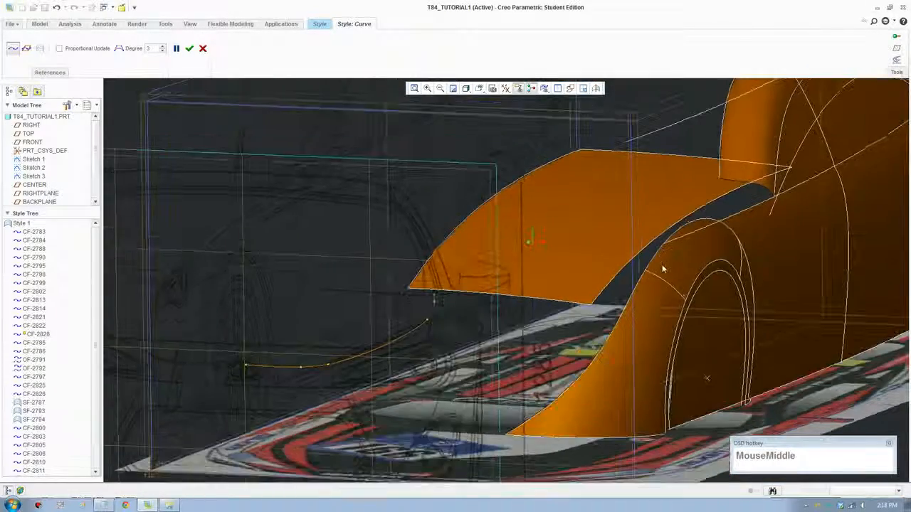
{"action": "scroll", "coordinate": [641, 256], "scroll_direction": "up", "scroll_amount": 5}
{"action": "left_click", "coordinate": [189, 48]}
{"action": "scroll", "coordinate": [516, 310], "scroll_direction": "up", "scroll_amount": 2}
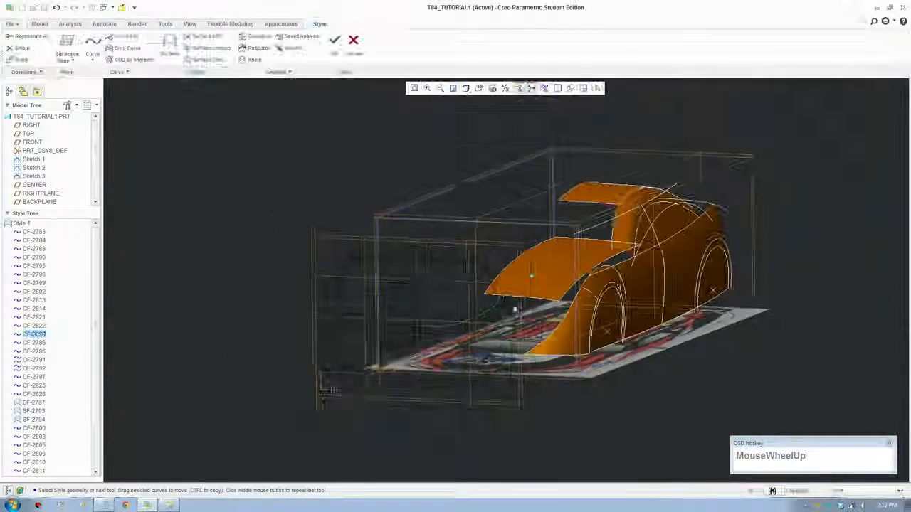
In the four-view layout, edit the new front curve and set its centerline endpoint's X coordinate to 887.5.
{"action": "middle_click_drag", "start_coordinate": [514, 309], "coordinate": [390, 343], "text": "shift"}
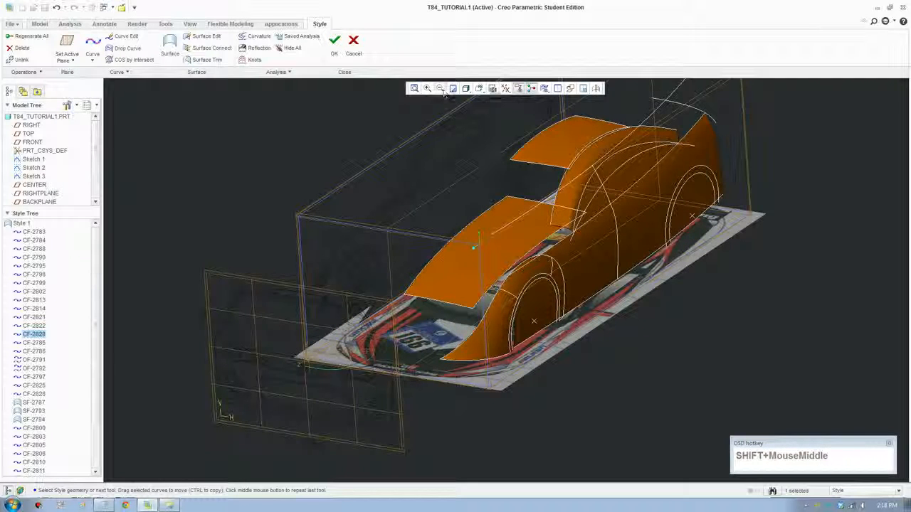
{"action": "left_click", "coordinate": [557, 88]}
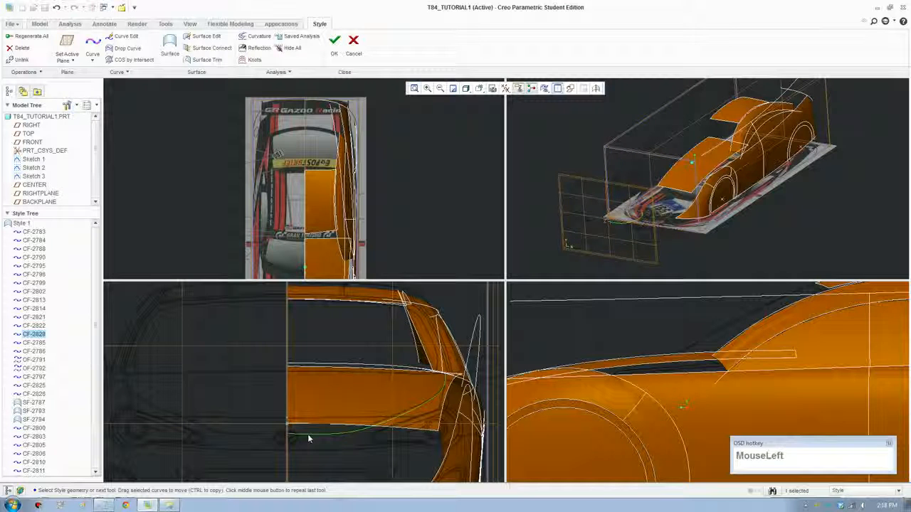
{"action": "scroll", "coordinate": [308, 438], "scroll_direction": "down", "scroll_amount": 2}
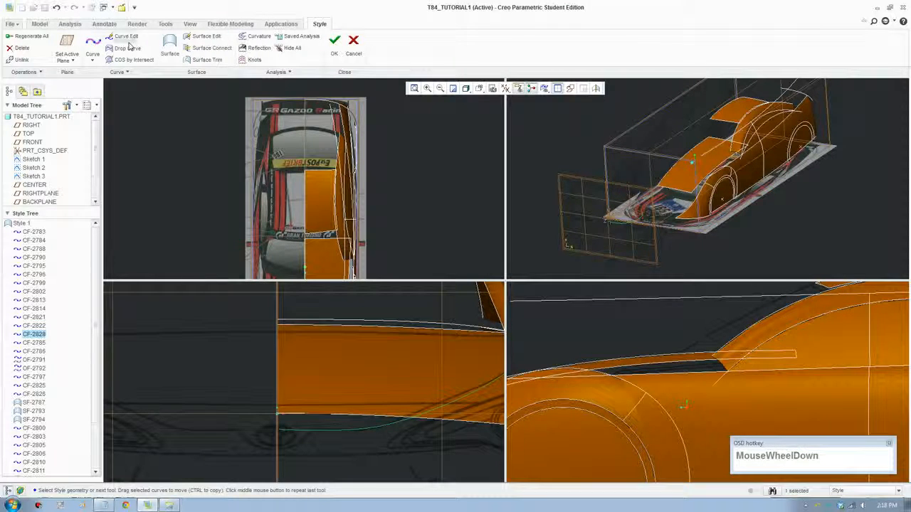
{"action": "left_click", "coordinate": [126, 39]}
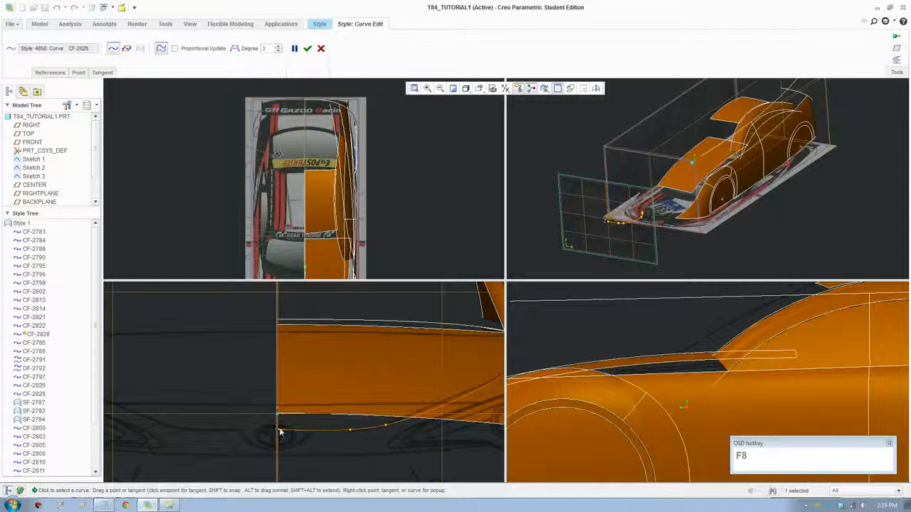
{"action": "left_click", "coordinate": [279, 433]}
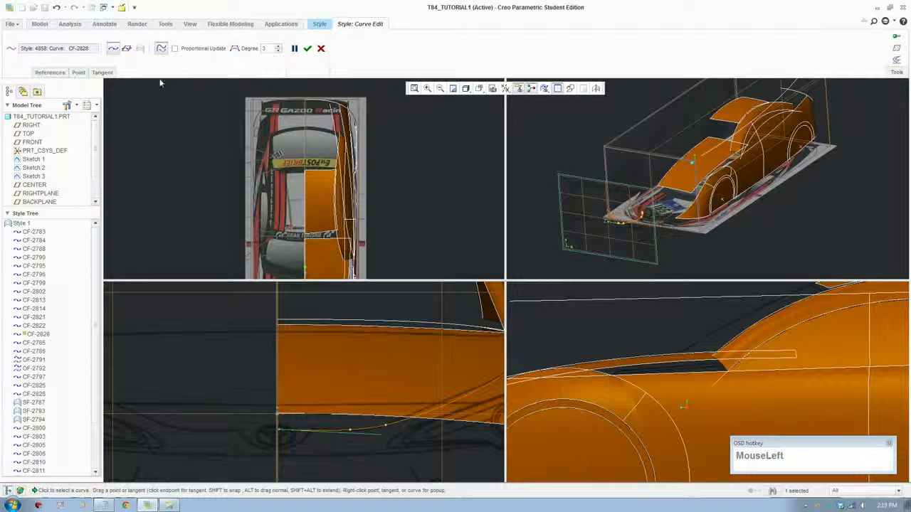
{"action": "left_click", "coordinate": [102, 72]}
{"action": "left_click", "coordinate": [79, 72]}
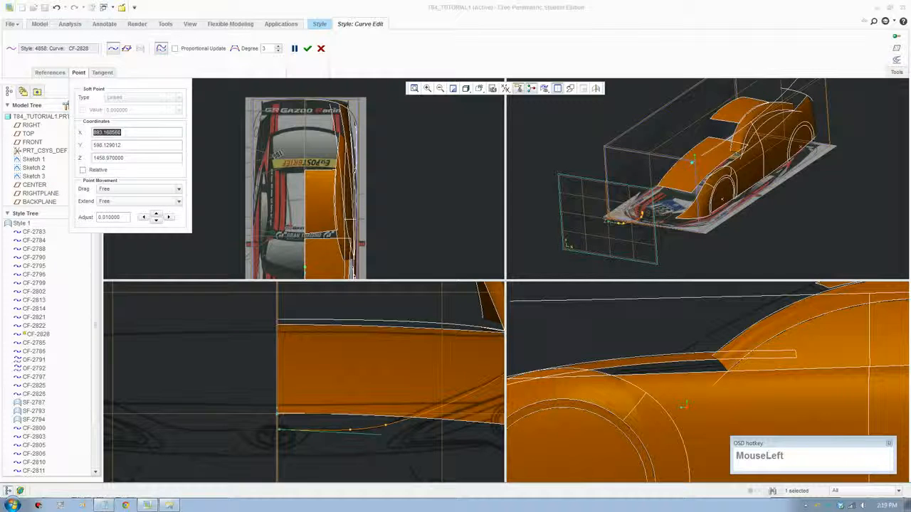
{"action": "type", "text": "887.500000"}
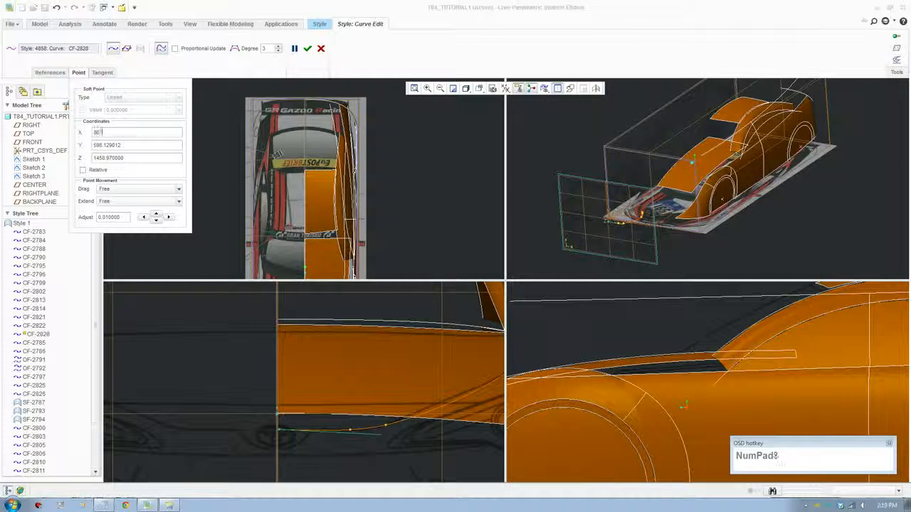
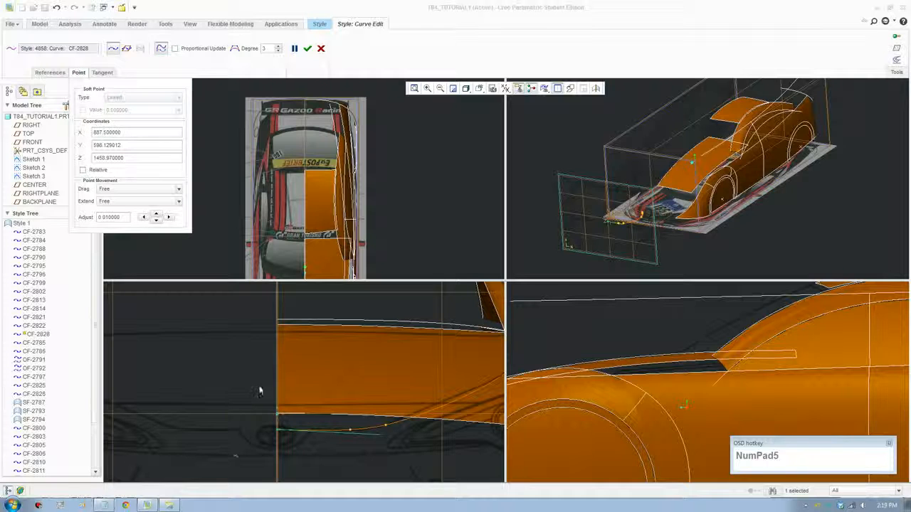
{"action": "key", "text": "Return"}
{"action": "scroll", "coordinate": [330, 434], "scroll_direction": "up", "scroll_amount": 1}
{"action": "middle_click_drag", "start_coordinate": [379, 449], "coordinate": [357, 440], "text": "shift"}
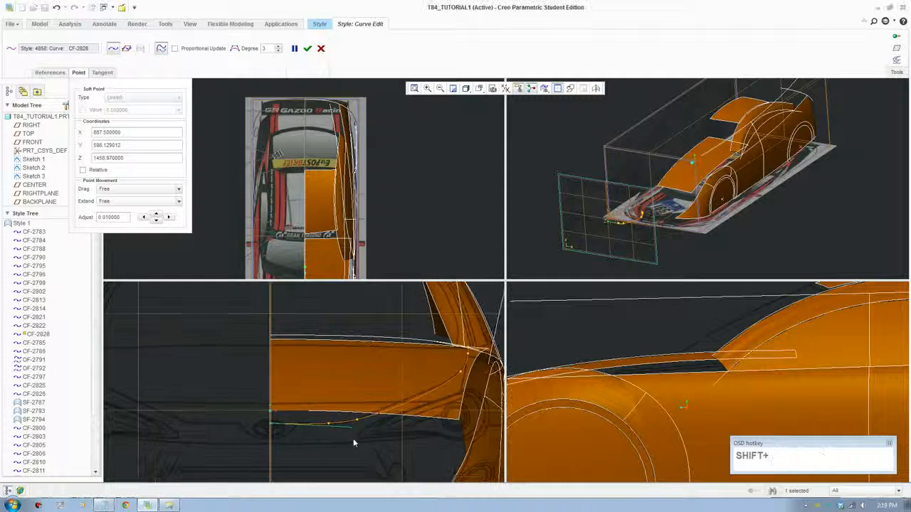
{"action": "scroll", "coordinate": [350, 437], "scroll_direction": "down", "scroll_amount": 2}
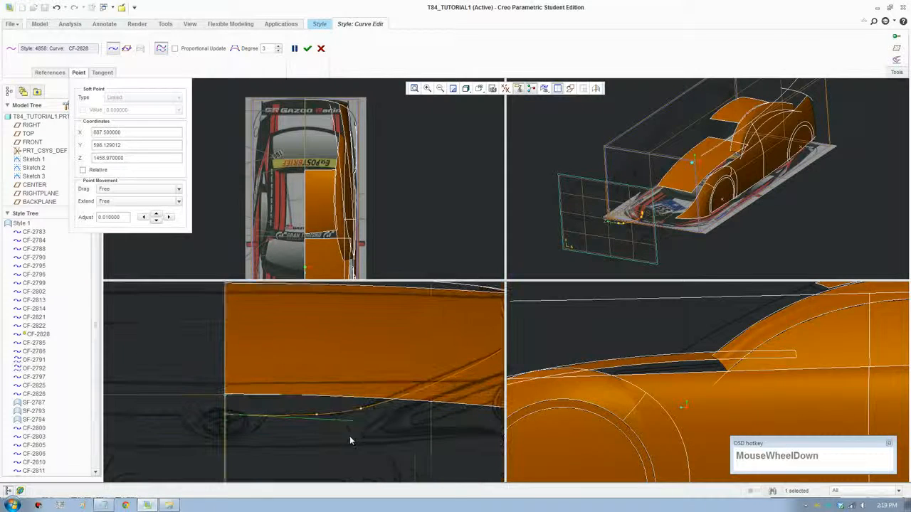
{"action": "left_click", "coordinate": [307, 50]}
{"action": "scroll", "coordinate": [386, 426], "scroll_direction": "up", "scroll_amount": 1}
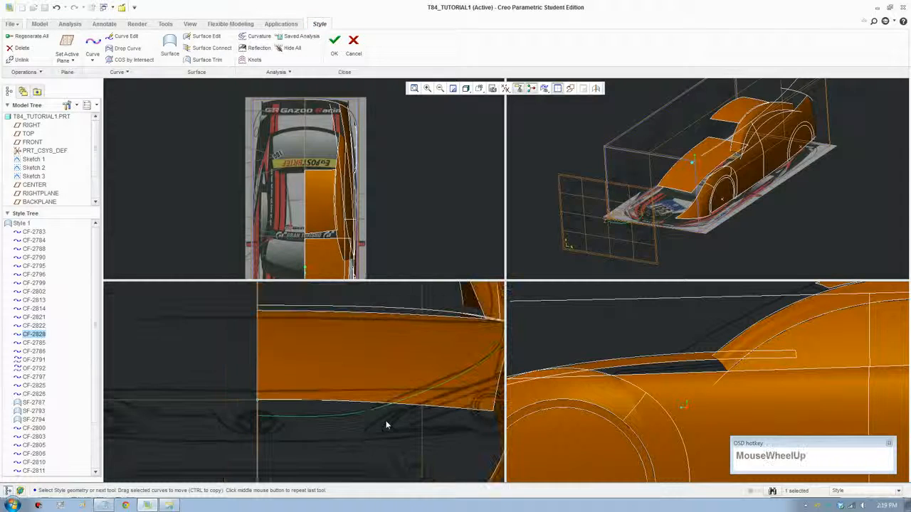
{"action": "left_click", "coordinate": [112, 36]}
{"action": "scroll", "coordinate": [313, 206], "scroll_direction": "up", "scroll_amount": 1}
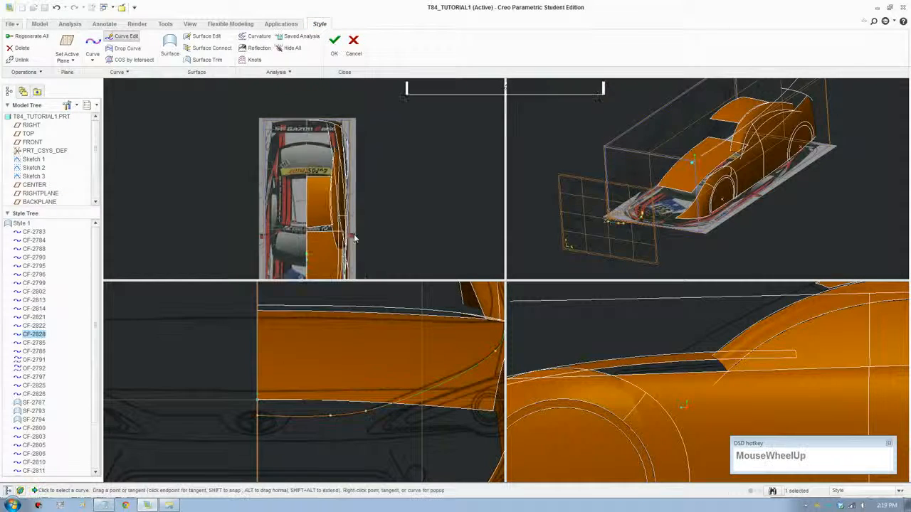
{"action": "middle_click_drag", "start_coordinate": [356, 237], "coordinate": [366, 160], "text": "shift"}
{"action": "middle_click_drag", "start_coordinate": [376, 258], "coordinate": [359, 209], "text": "shift"}
{"action": "scroll", "coordinate": [359, 209], "scroll_direction": "down", "scroll_amount": 1}
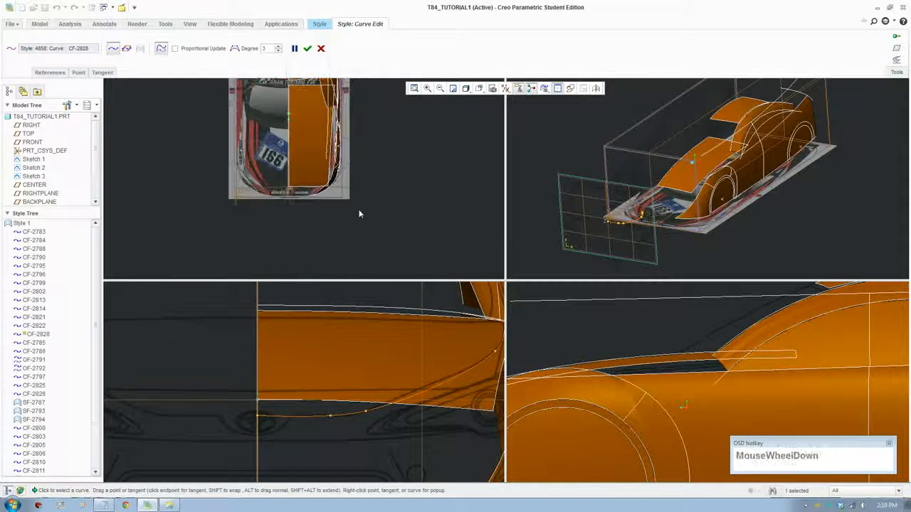
{"action": "scroll", "coordinate": [359, 210], "scroll_direction": "up", "scroll_amount": 1}
{"action": "left_click", "coordinate": [308, 49]}
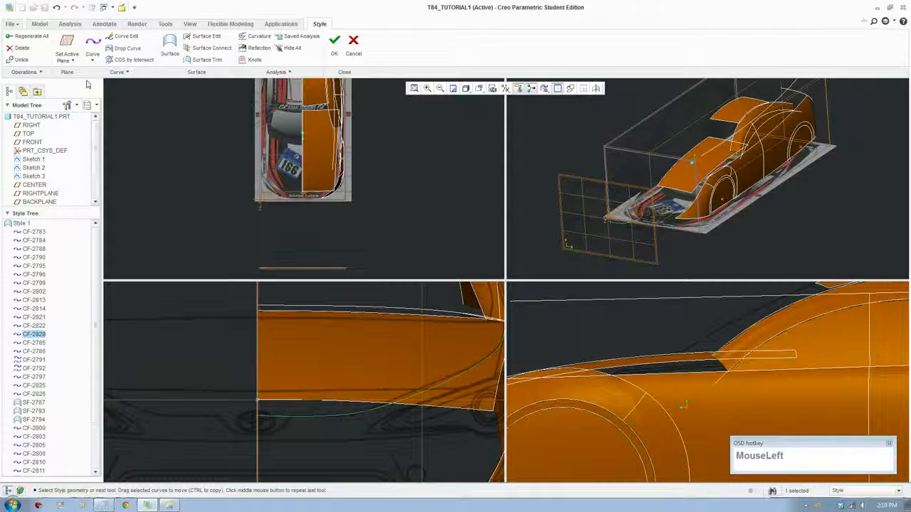
Move the new front curve rearward along Z in the top view to just ahead of the hood's front edge, and accept the move.
{"action": "left_click", "coordinate": [116, 72]}
{"action": "left_click", "coordinate": [100, 141]}
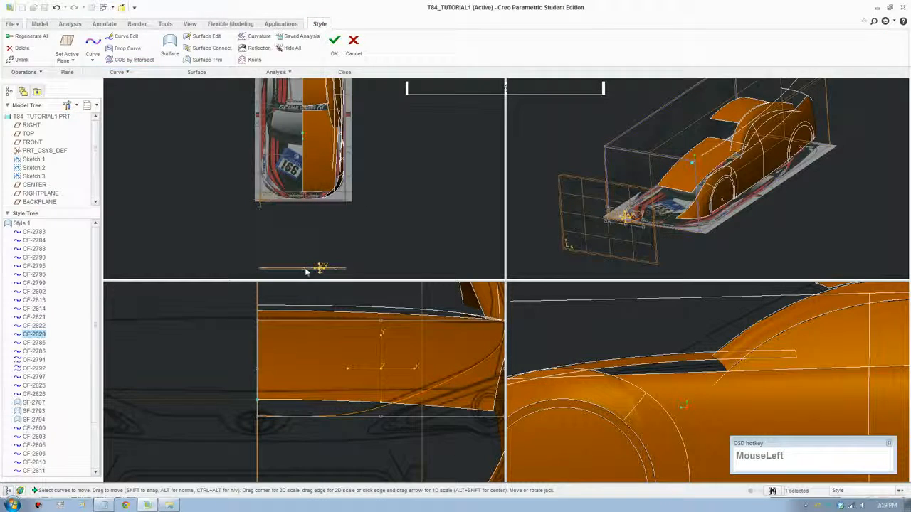
{"action": "scroll", "coordinate": [321, 267], "scroll_direction": "down", "scroll_amount": 1}
{"action": "middle_click_drag", "start_coordinate": [321, 267], "coordinate": [315, 243], "text": "shift"}
{"action": "scroll", "coordinate": [313, 249], "scroll_direction": "down", "scroll_amount": 1}
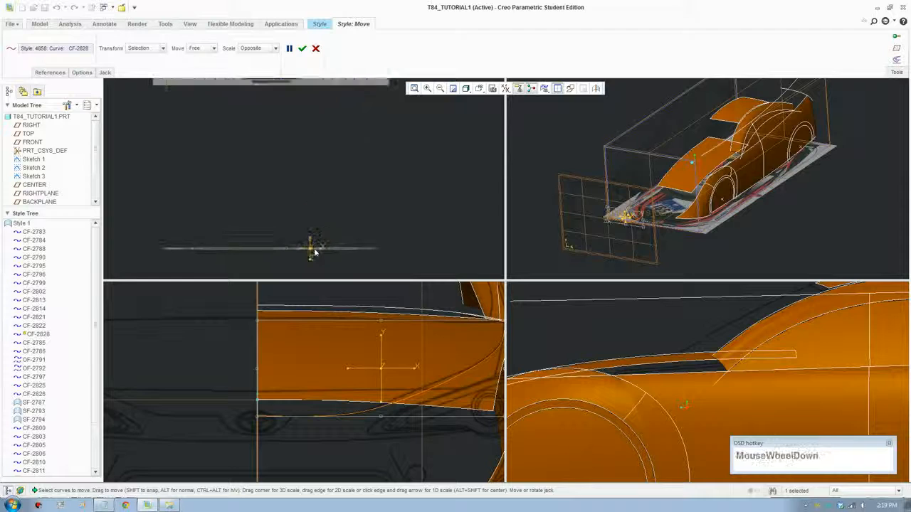
{"action": "left_click_drag", "start_coordinate": [311, 245], "coordinate": [311, 113]}
{"action": "middle_click_drag", "start_coordinate": [322, 165], "coordinate": [346, 159], "text": "shift"}
{"action": "scroll", "coordinate": [311, 230], "scroll_direction": "down", "scroll_amount": 3}
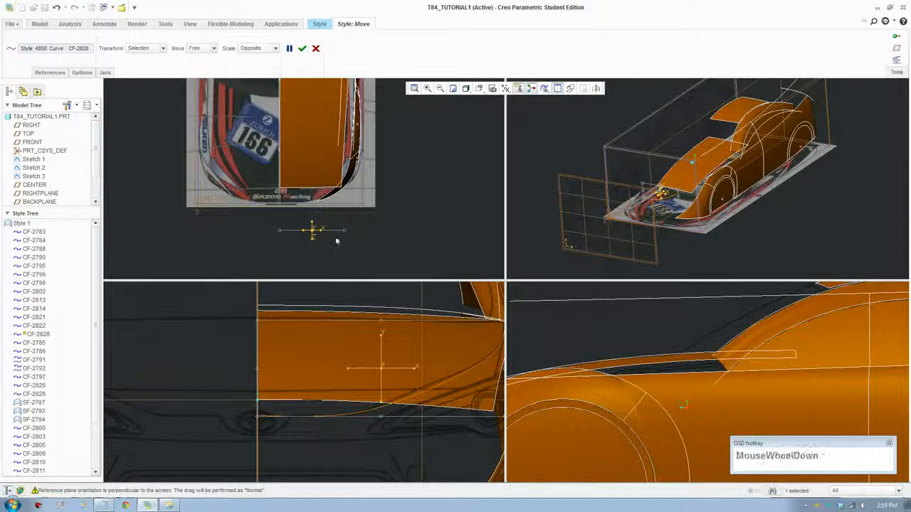
{"action": "middle_click_drag", "start_coordinate": [299, 228], "coordinate": [299, 256], "text": "shift"}
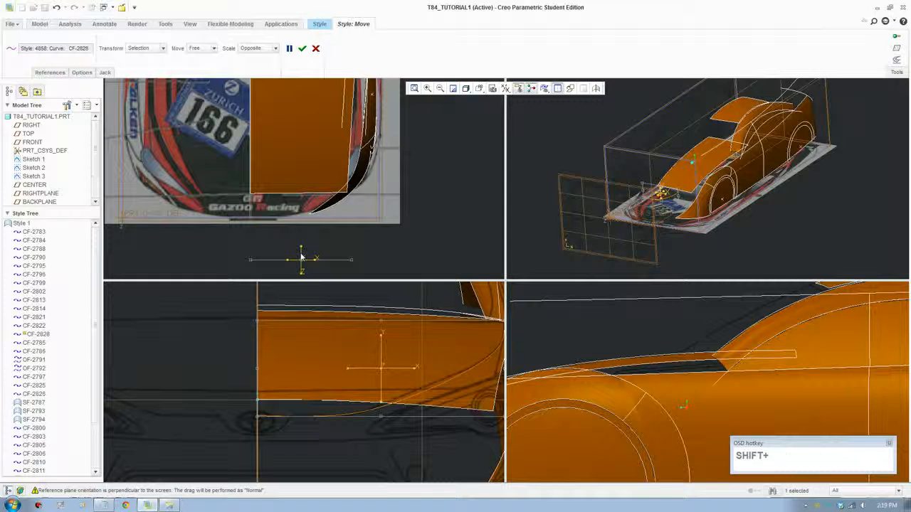
{"action": "left_click_drag", "start_coordinate": [301, 256], "coordinate": [302, 195], "text": "ctrl"}
{"action": "scroll", "coordinate": [302, 194], "scroll_direction": "down", "scroll_amount": 2}
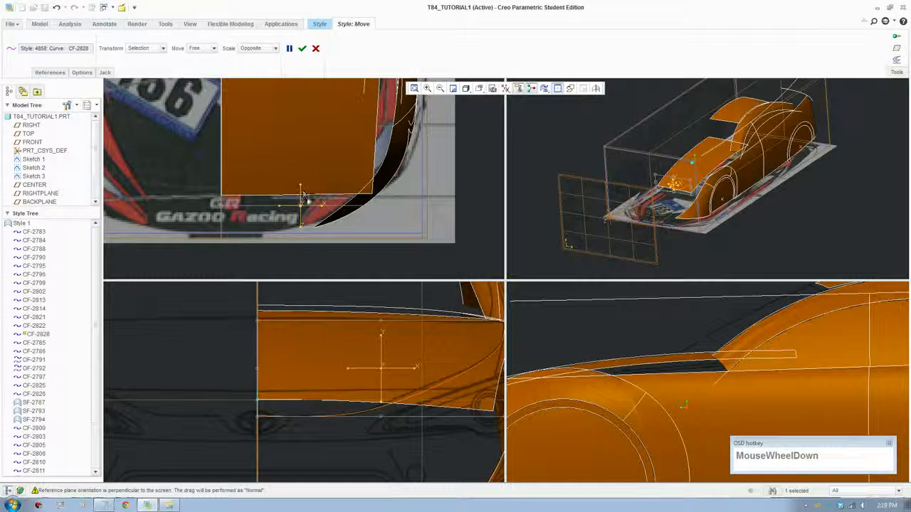
{"action": "left_click", "coordinate": [302, 48]}
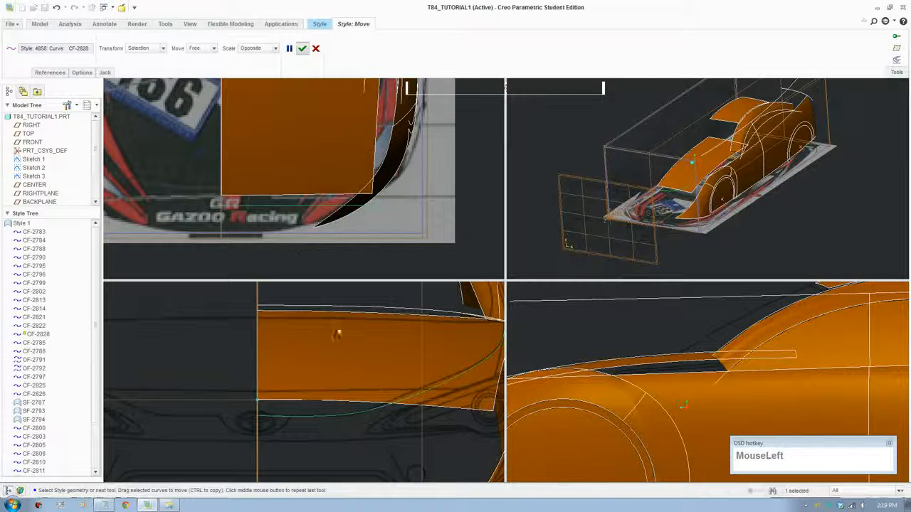
Edit the front curve and extend its outer end rearward along the hood's side in the top view, then accept the edit.
{"action": "scroll", "coordinate": [321, 201], "scroll_direction": "up", "scroll_amount": 1}
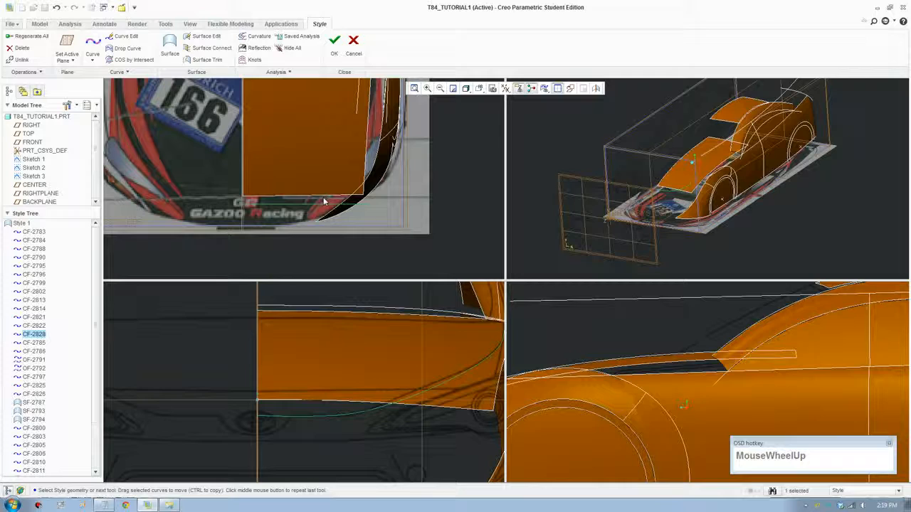
{"action": "left_click", "coordinate": [117, 39]}
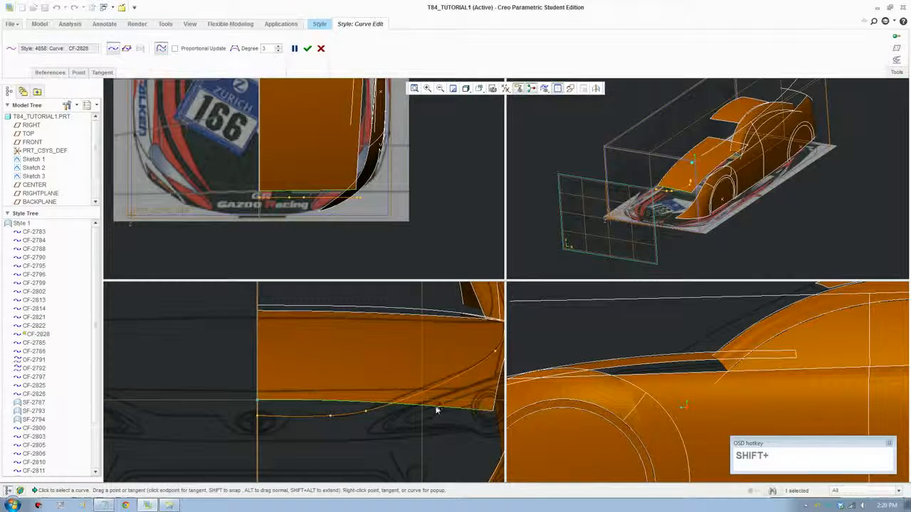
{"action": "middle_click_drag", "start_coordinate": [437, 407], "coordinate": [386, 430], "text": "shift"}
{"action": "scroll", "coordinate": [356, 189], "scroll_direction": "up", "scroll_amount": 1}
{"action": "middle_click_drag", "start_coordinate": [356, 189], "coordinate": [360, 213], "text": "shift"}
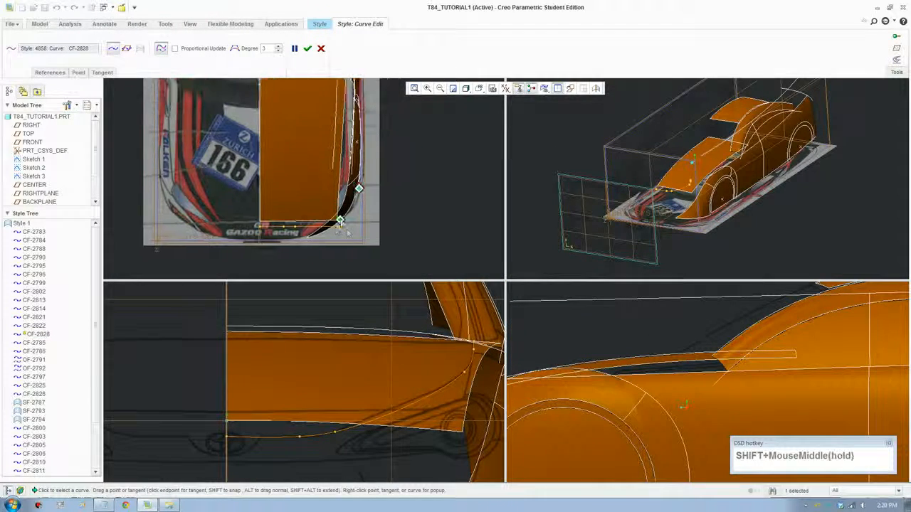
{"action": "left_click", "coordinate": [474, 345]}
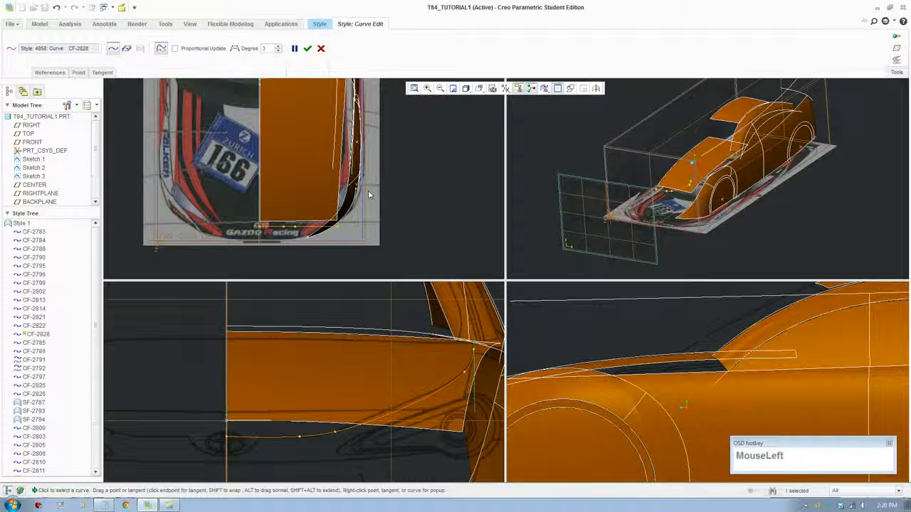
{"action": "middle_click_drag", "start_coordinate": [368, 192], "coordinate": [343, 251], "text": "shift"}
{"action": "scroll", "coordinate": [366, 201], "scroll_direction": "up", "scroll_amount": 1}
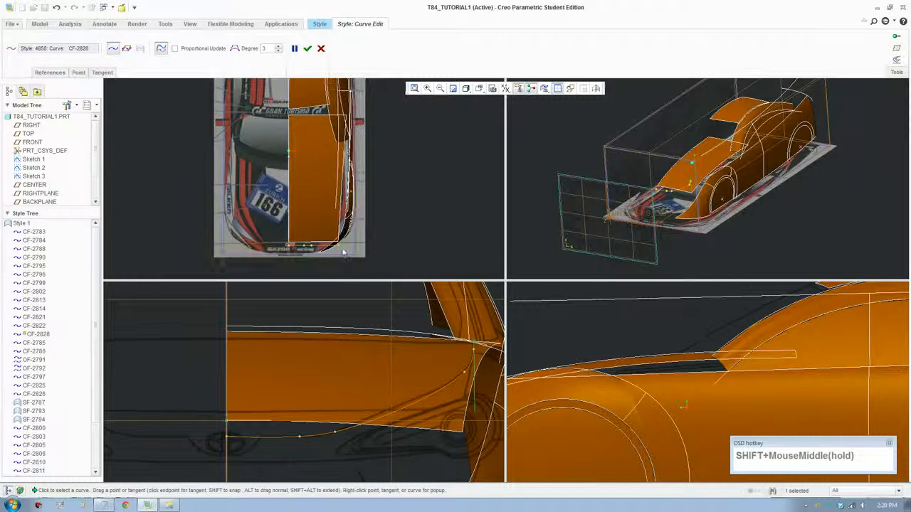
{"action": "left_click", "coordinate": [341, 247]}
{"action": "left_click_drag", "start_coordinate": [347, 206], "coordinate": [345, 139], "text": "alt"}
{"action": "left_click", "coordinate": [307, 48]}
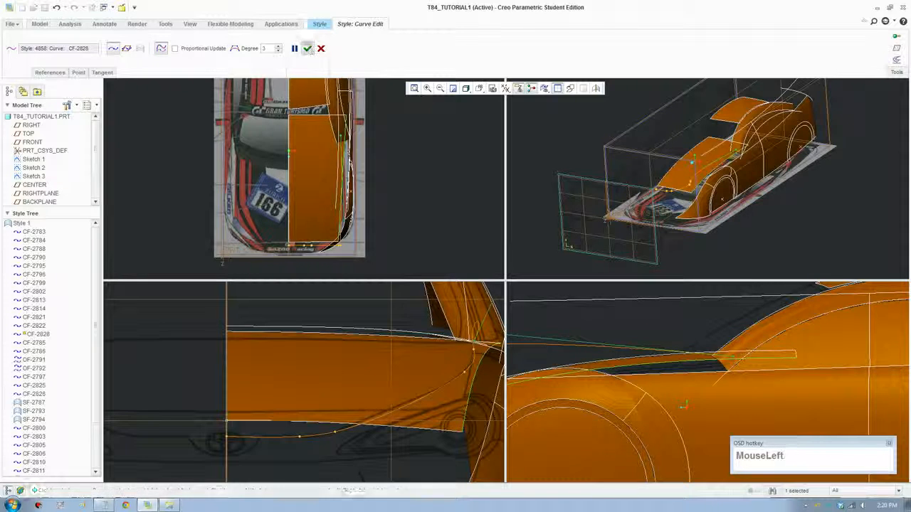
Hide the finished hood surface so the blueprint and curves beneath it are exposed.
{"action": "right_click_drag", "start_coordinate": [311, 183], "coordinate": [342, 339]}
{"action": "left_click", "coordinate": [342, 339]}
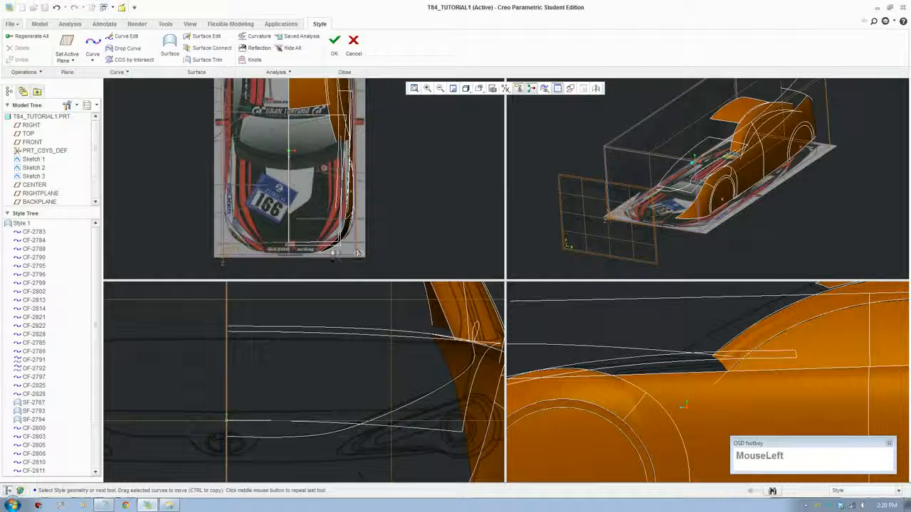
{"action": "scroll", "coordinate": [358, 253], "scroll_direction": "down", "scroll_amount": 3}
Edit the front curve again by its control points and raise its degree to 5.
{"action": "left_click", "coordinate": [437, 376]}
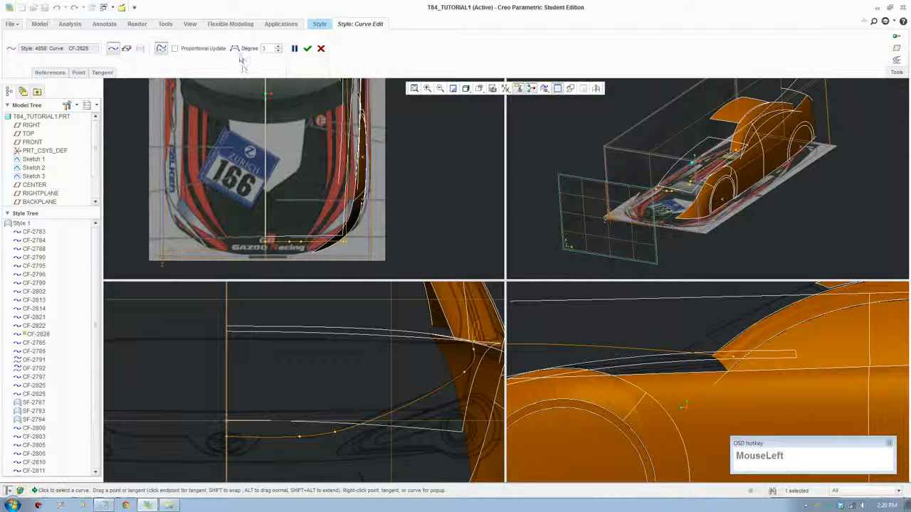
{"action": "left_click", "coordinate": [238, 54]}
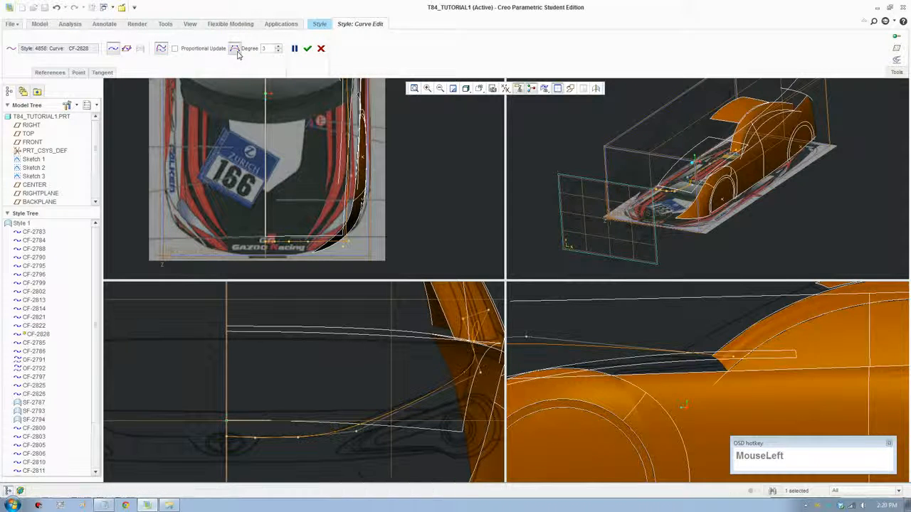
{"action": "scroll", "coordinate": [381, 413], "scroll_direction": "up", "scroll_amount": 1}
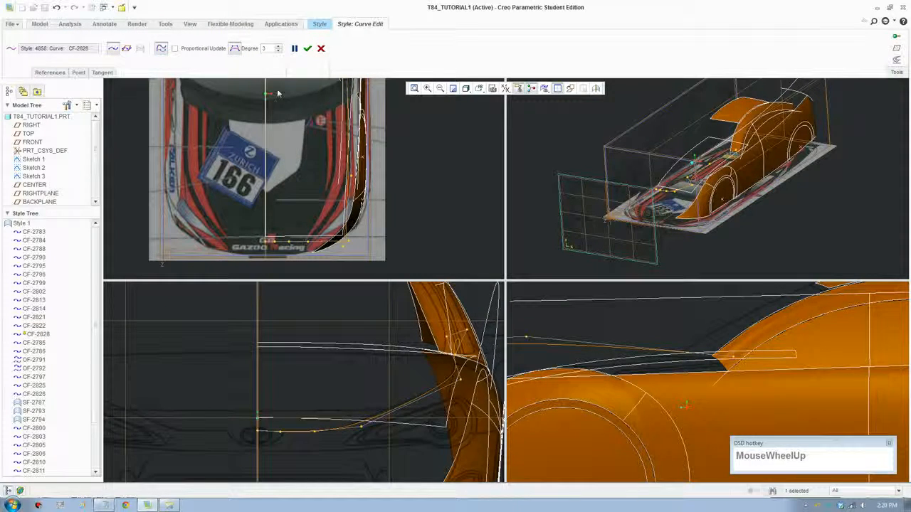
{"action": "left_click", "coordinate": [279, 46]}
{"action": "left_click", "coordinate": [279, 46]}
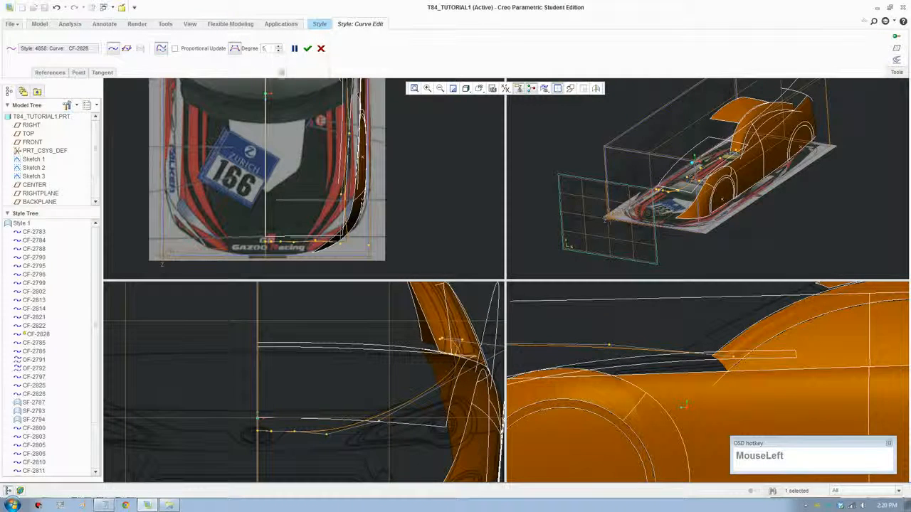
Delete four surplus control points from the front curve, working from the outer corner toward the centerline.
{"action": "right_click", "coordinate": [369, 247]}
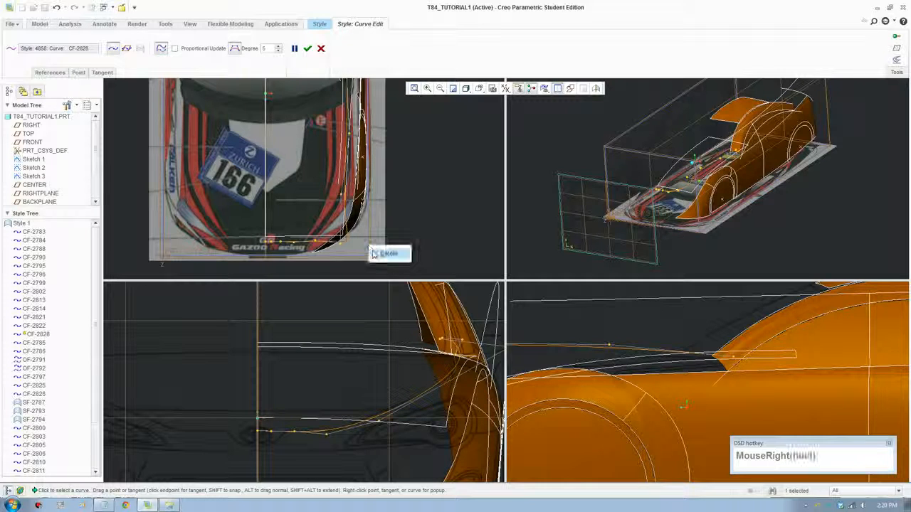
{"action": "left_click", "coordinate": [385, 254]}
{"action": "right_click", "coordinate": [342, 247]}
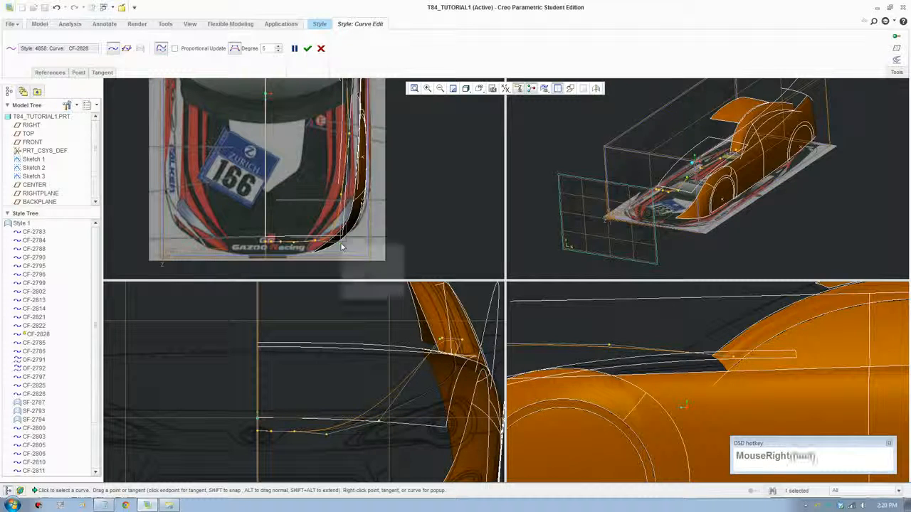
{"action": "left_click", "coordinate": [362, 289]}
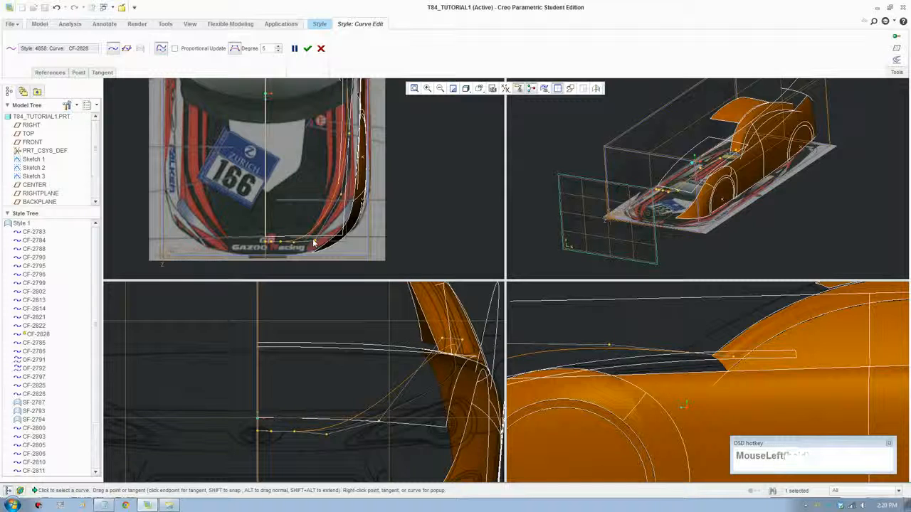
{"action": "right_click", "coordinate": [316, 245]}
{"action": "left_click", "coordinate": [330, 247]}
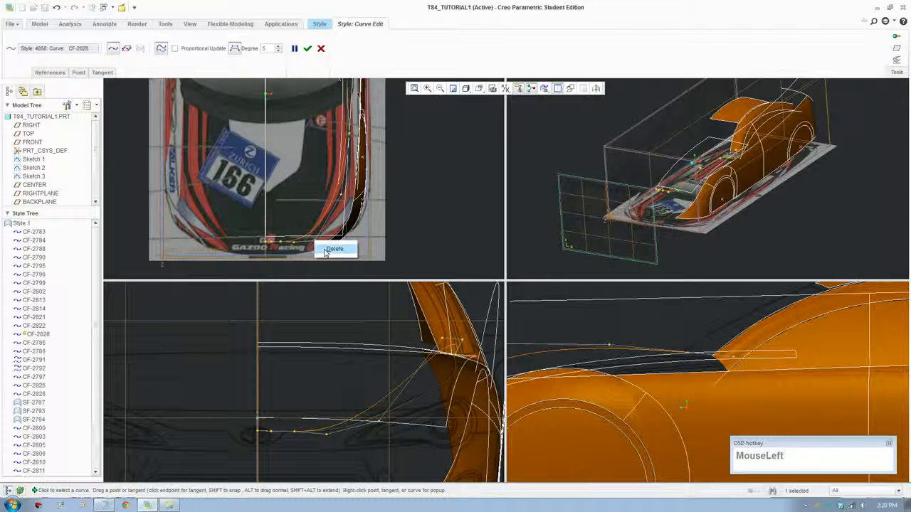
{"action": "right_click", "coordinate": [271, 246]}
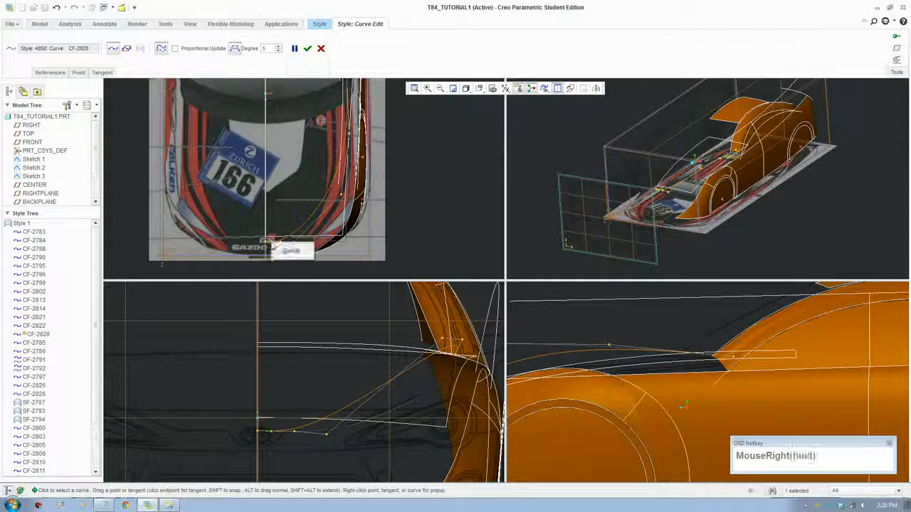
{"action": "left_click", "coordinate": [285, 248]}
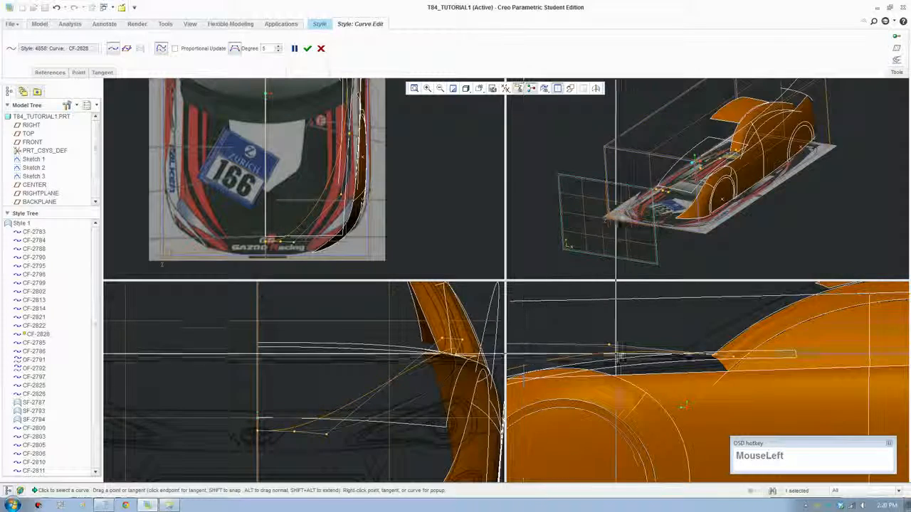
Enlarge the top view and move the front curve's control point near the nose outward toward the front corner.
{"action": "left_click_drag", "start_coordinate": [507, 281], "coordinate": [639, 392]}
{"action": "scroll", "coordinate": [375, 356], "scroll_direction": "down", "scroll_amount": 2}
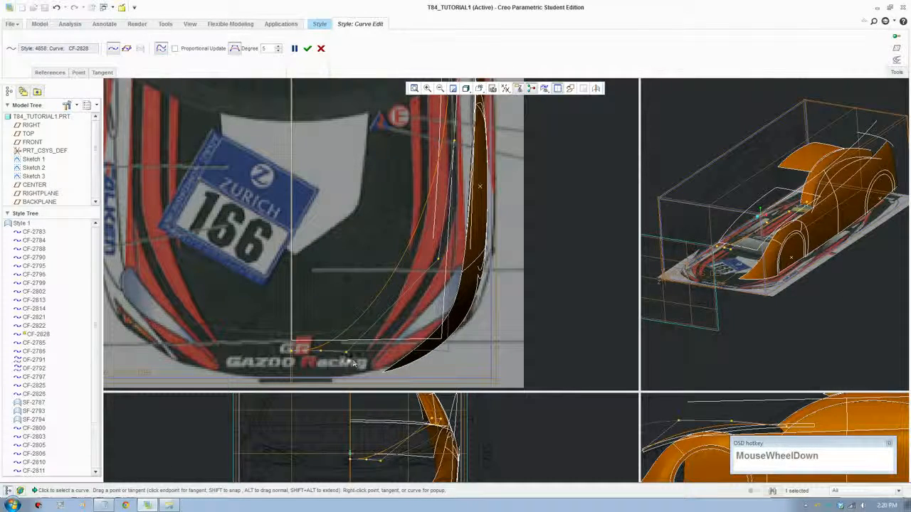
{"action": "scroll", "coordinate": [360, 349], "scroll_direction": "down", "scroll_amount": 1}
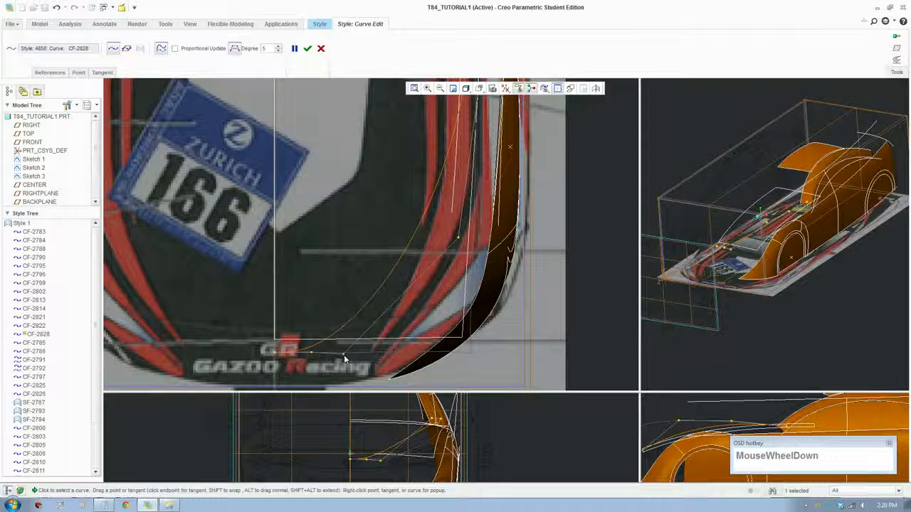
{"action": "left_click_drag", "start_coordinate": [344, 357], "coordinate": [398, 348]}
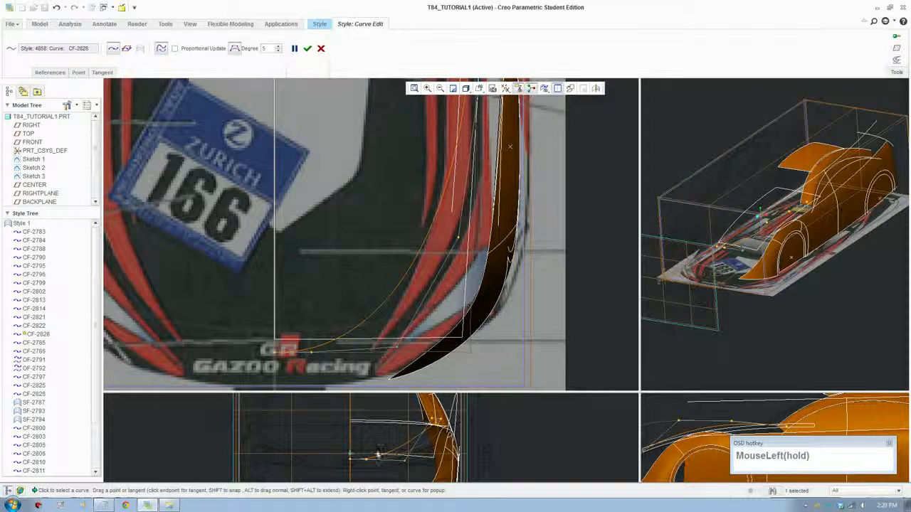
Enlarge the front view, set the curve's first tangent at the centerline to Horizontal, and shorten it to about 114.
{"action": "scroll", "coordinate": [378, 455], "scroll_direction": "down", "scroll_amount": 1}
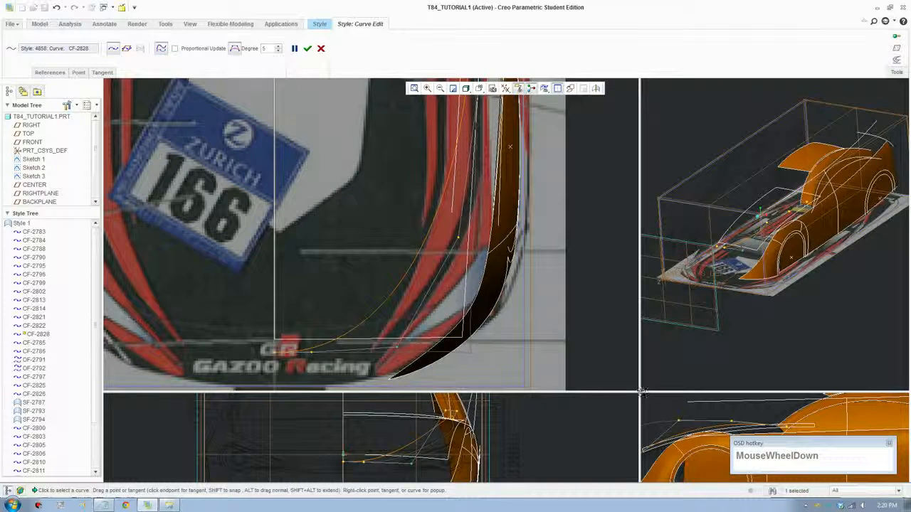
{"action": "left_click_drag", "start_coordinate": [642, 392], "coordinate": [632, 342]}
{"action": "scroll", "coordinate": [370, 450], "scroll_direction": "down", "scroll_amount": 3}
{"action": "middle_click_drag", "start_coordinate": [409, 442], "coordinate": [378, 406], "text": "shift"}
{"action": "scroll", "coordinate": [365, 429], "scroll_direction": "down", "scroll_amount": 2}
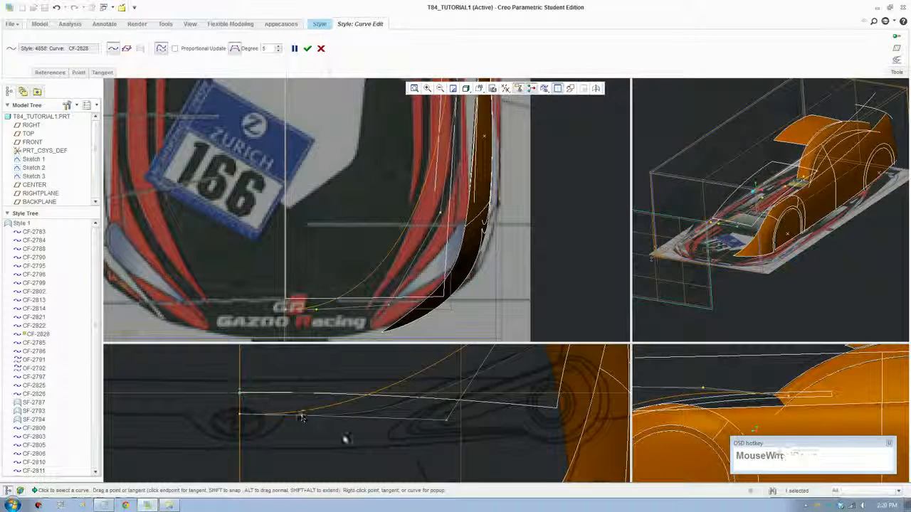
{"action": "left_click_drag", "start_coordinate": [302, 418], "coordinate": [246, 426]}
{"action": "left_click", "coordinate": [102, 71]}
{"action": "left_click", "coordinate": [171, 97]}
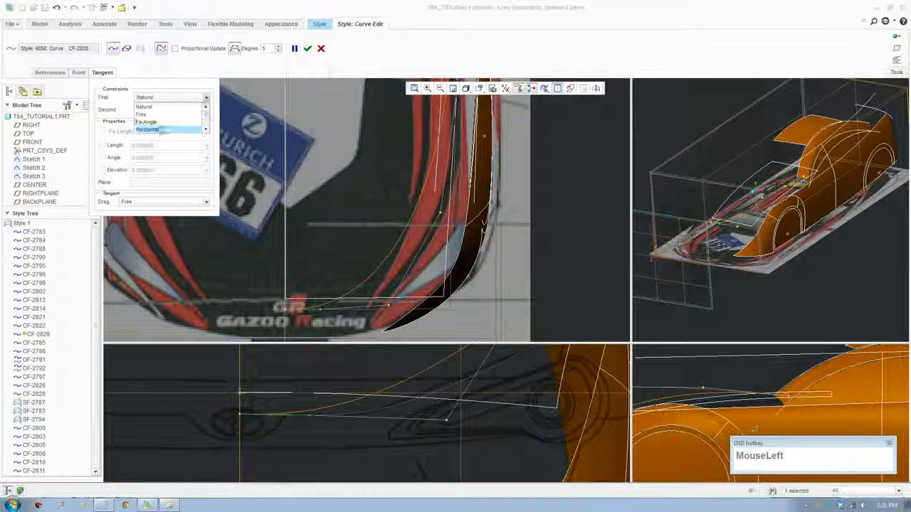
{"action": "left_click", "coordinate": [148, 129]}
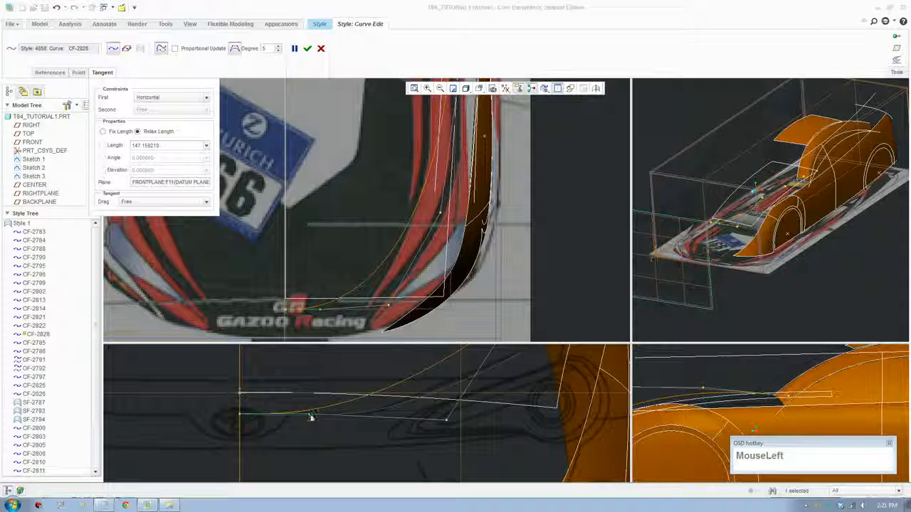
{"action": "left_click_drag", "start_coordinate": [308, 417], "coordinate": [294, 415]}
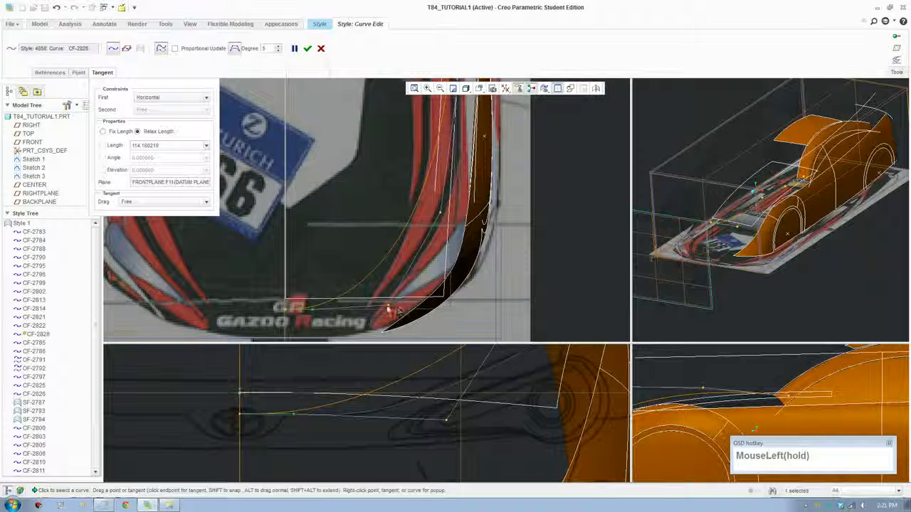
Shift the curve's two middle control points outward in the top view and lower them in the side view toward the hood profile.
{"action": "left_click_drag", "start_coordinate": [388, 304], "coordinate": [403, 317]}
{"action": "left_click", "coordinate": [440, 213]}
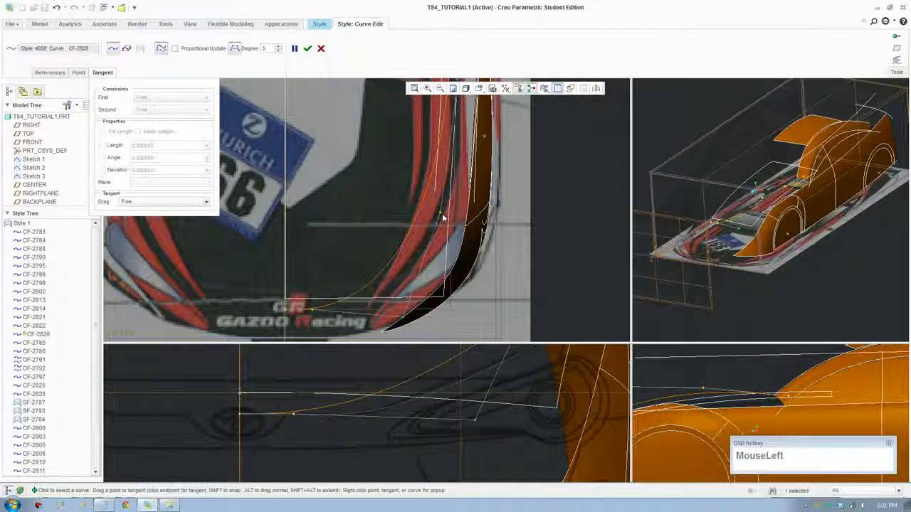
{"action": "scroll", "coordinate": [545, 399], "scroll_direction": "up", "scroll_amount": 5}
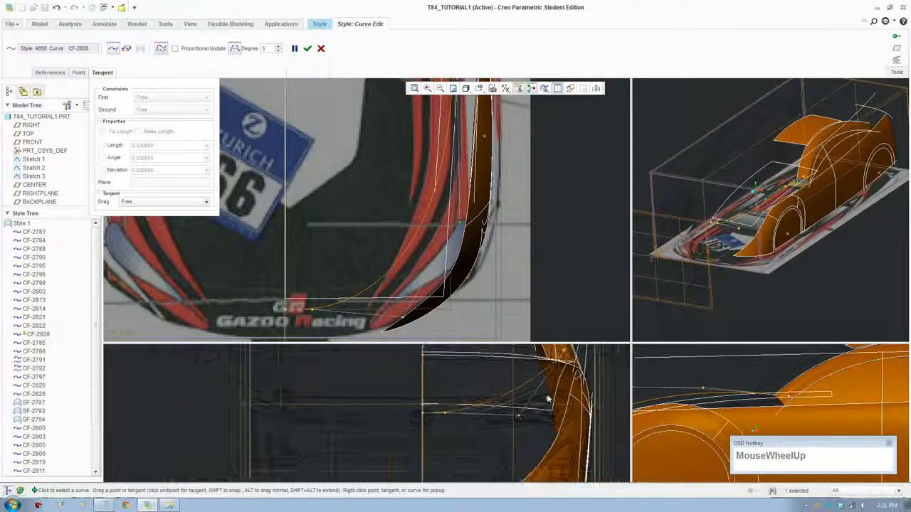
{"action": "middle_click_drag", "start_coordinate": [546, 398], "coordinate": [506, 457], "text": "shift"}
{"action": "scroll", "coordinate": [730, 420], "scroll_direction": "up", "scroll_amount": 3}
{"action": "middle_click_drag", "start_coordinate": [730, 420], "coordinate": [692, 389], "text": "shift"}
{"action": "scroll", "coordinate": [692, 390], "scroll_direction": "down", "scroll_amount": 2}
{"action": "left_click_drag", "start_coordinate": [689, 371], "coordinate": [692, 385], "text": "ctrl"}
{"action": "left_click", "coordinate": [761, 367]}
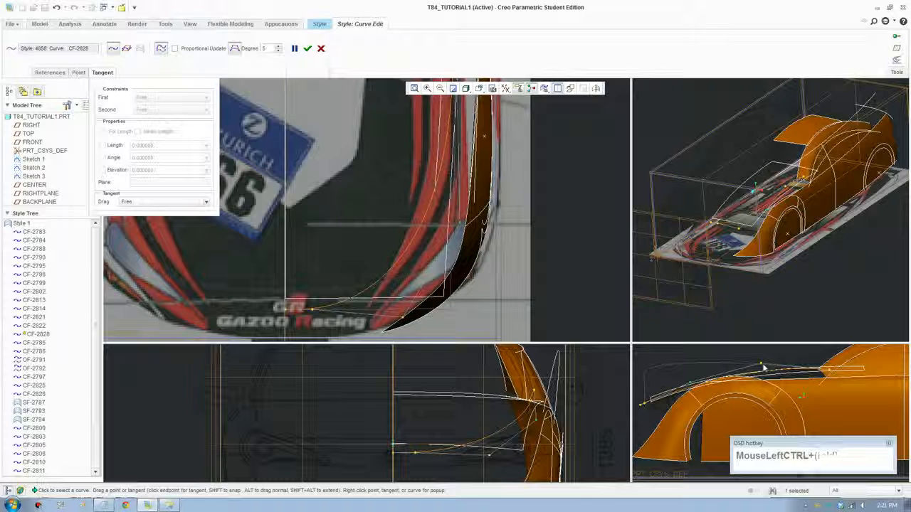
{"action": "left_click_drag", "start_coordinate": [763, 366], "coordinate": [764, 372], "text": "ctrl"}
Add a control point to the front curve and pull its forward control points inward along the front blueprint's hood line.
{"action": "scroll", "coordinate": [463, 451], "scroll_direction": "up", "scroll_amount": 2}
{"action": "mouse_move", "coordinate": [455, 447]}
{"action": "middle_mouse_down", "text": "shift"}
{"action": "mouse_move", "coordinate": [444, 444]}
{"action": "mouse_move", "coordinate": [480, 446]}
{"action": "mouse_move", "coordinate": [456, 437]}
{"action": "middle_mouse_up", "text": "shift"}
{"action": "scroll", "coordinate": [427, 442], "scroll_direction": "down", "scroll_amount": 2}
{"action": "scroll", "coordinate": [320, 461], "scroll_direction": "down", "scroll_amount": 2}
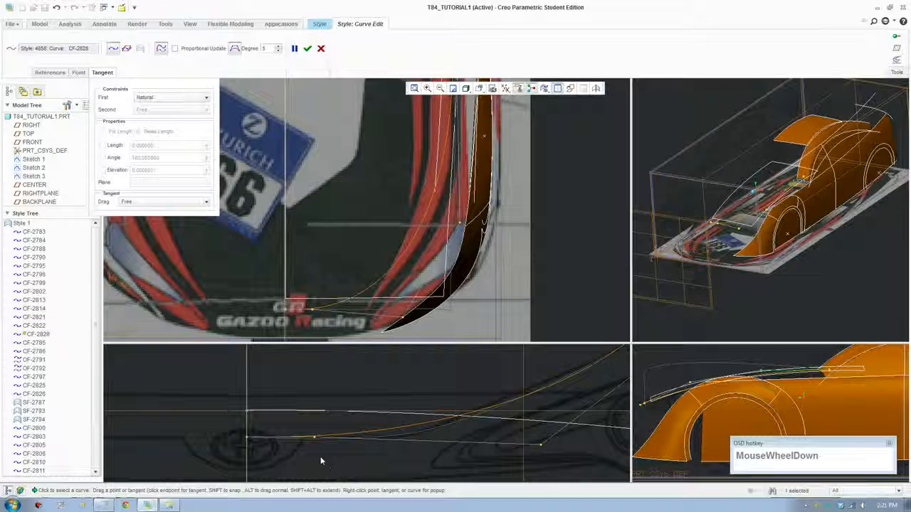
{"action": "left_click", "coordinate": [314, 437]}
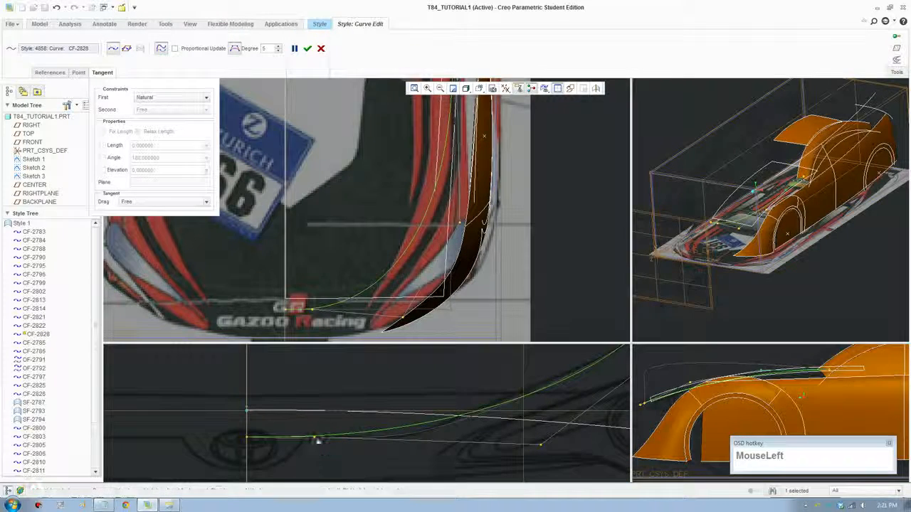
{"action": "left_click_drag", "start_coordinate": [315, 441], "coordinate": [433, 429]}
{"action": "right_click_drag", "start_coordinate": [435, 430], "coordinate": [451, 381]}
{"action": "left_click", "coordinate": [453, 378]}
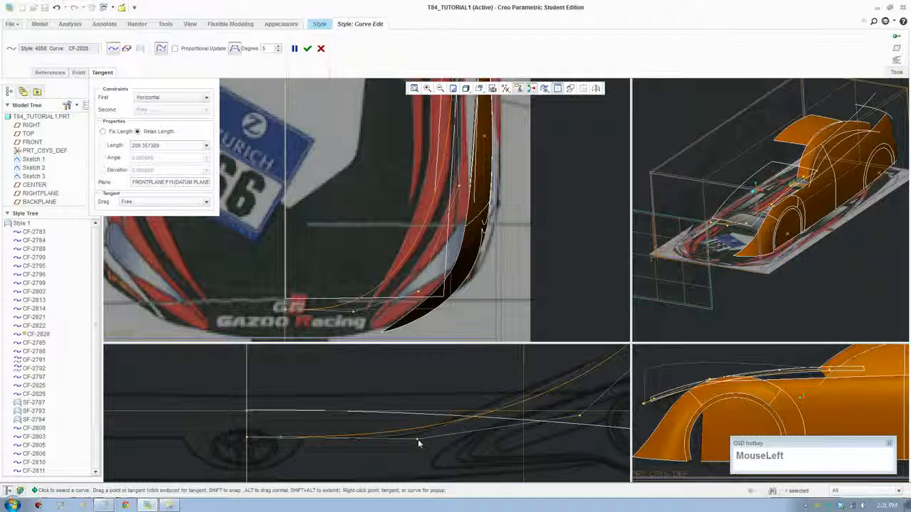
{"action": "left_click_drag", "start_coordinate": [418, 443], "coordinate": [504, 441]}
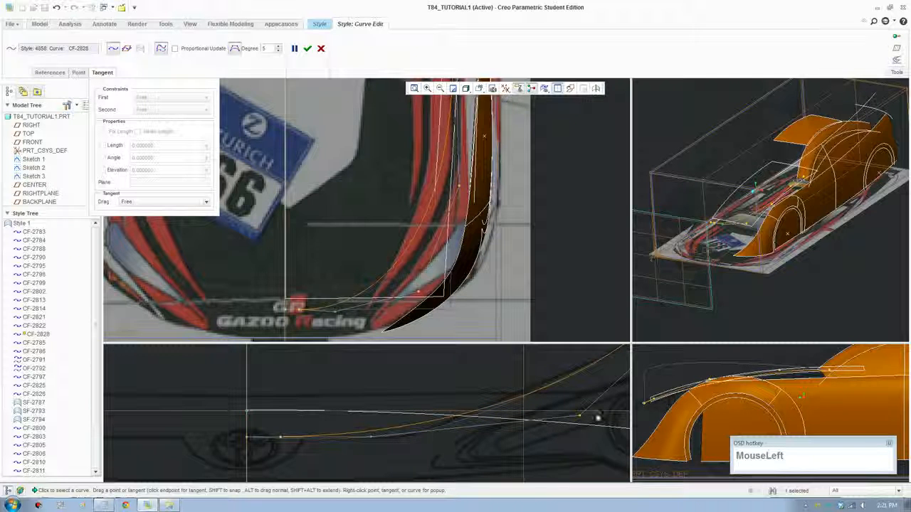
{"action": "left_click_drag", "start_coordinate": [596, 418], "coordinate": [353, 436]}
Redistribute the front curve's control points in the front view, spreading them outward from the centerline along the lower hood line.
{"action": "right_click", "coordinate": [354, 436]}
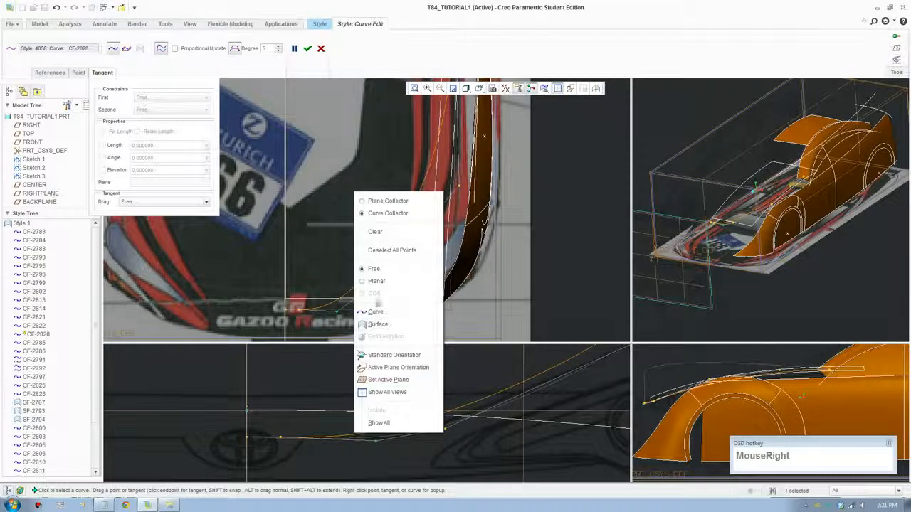
{"action": "left_click", "coordinate": [469, 406]}
{"action": "right_click", "coordinate": [469, 406]}
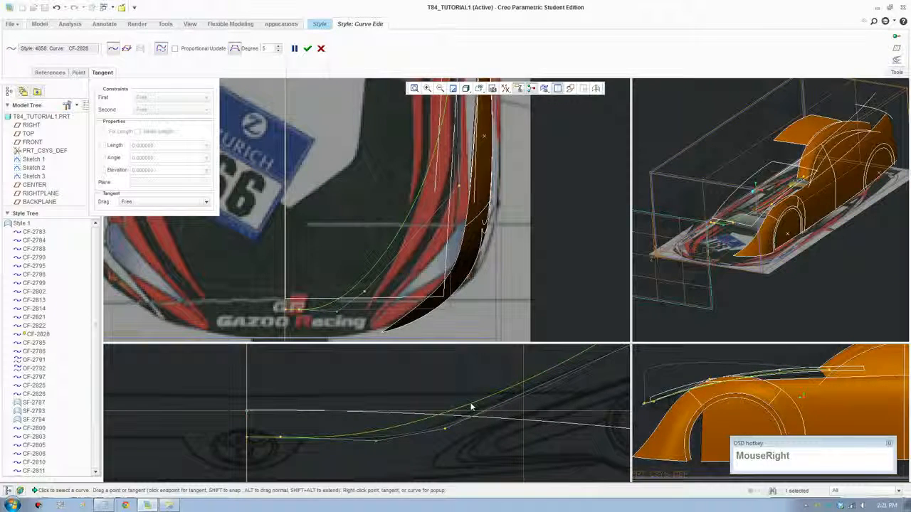
{"action": "left_click", "coordinate": [463, 442]}
{"action": "left_click", "coordinate": [380, 439]}
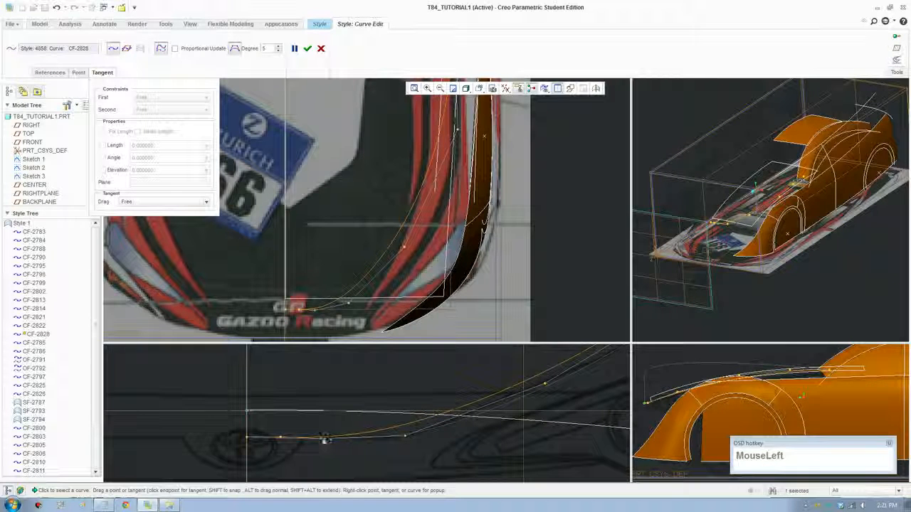
{"action": "left_click_drag", "start_coordinate": [324, 439], "coordinate": [484, 417]}
Lower the curve's two control points nearest the windshield in the front view, moving one of them toward the centerline.
{"action": "scroll", "coordinate": [491, 425], "scroll_direction": "up", "scroll_amount": 3}
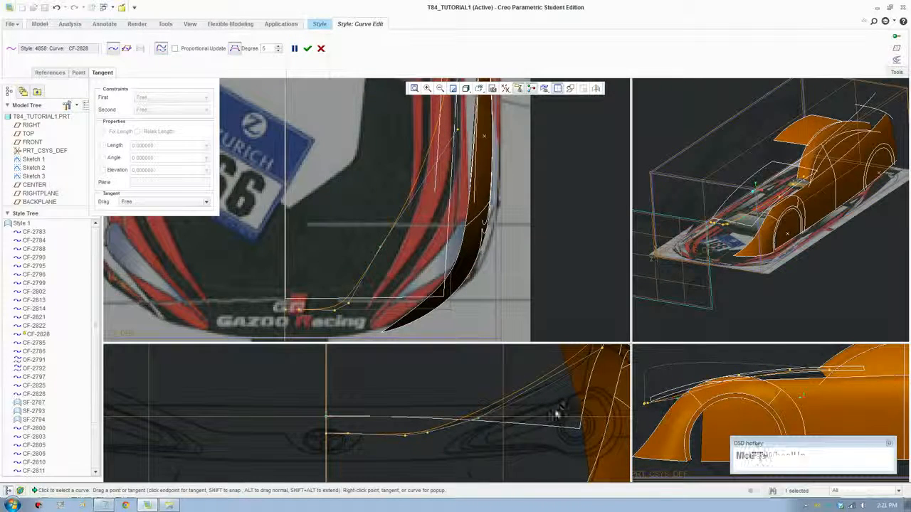
{"action": "middle_click_drag", "start_coordinate": [557, 415], "coordinate": [518, 405], "text": "shift"}
{"action": "scroll", "coordinate": [520, 404], "scroll_direction": "up", "scroll_amount": 2}
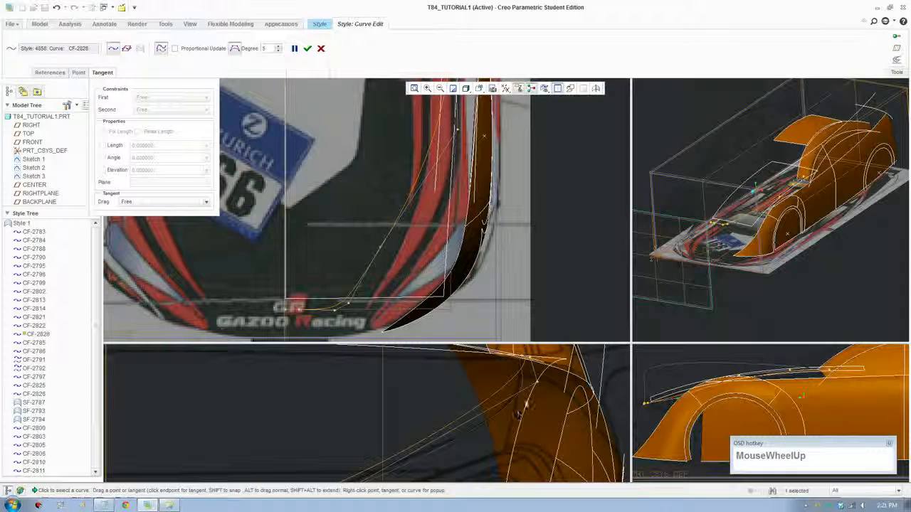
{"action": "left_click_drag", "start_coordinate": [536, 383], "coordinate": [512, 423]}
{"action": "left_click", "coordinate": [529, 361]}
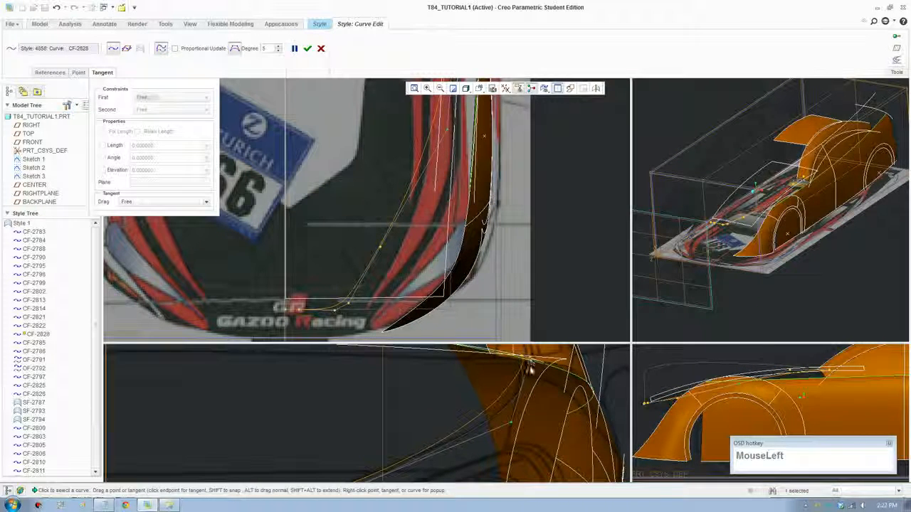
Move the curve's middle control points in the top view to follow the blueprint's red hood stripe, and finish the curve edit.
{"action": "scroll", "coordinate": [481, 235], "scroll_direction": "up", "scroll_amount": 2}
{"action": "middle_click_drag", "start_coordinate": [481, 235], "coordinate": [443, 160], "text": "shift"}
{"action": "left_click_drag", "start_coordinate": [442, 160], "coordinate": [435, 240]}
{"action": "scroll", "coordinate": [402, 321], "scroll_direction": "up", "scroll_amount": 1}
{"action": "middle_click_drag", "start_coordinate": [402, 321], "coordinate": [392, 244], "text": "shift"}
{"action": "scroll", "coordinate": [392, 244], "scroll_direction": "down", "scroll_amount": 4}
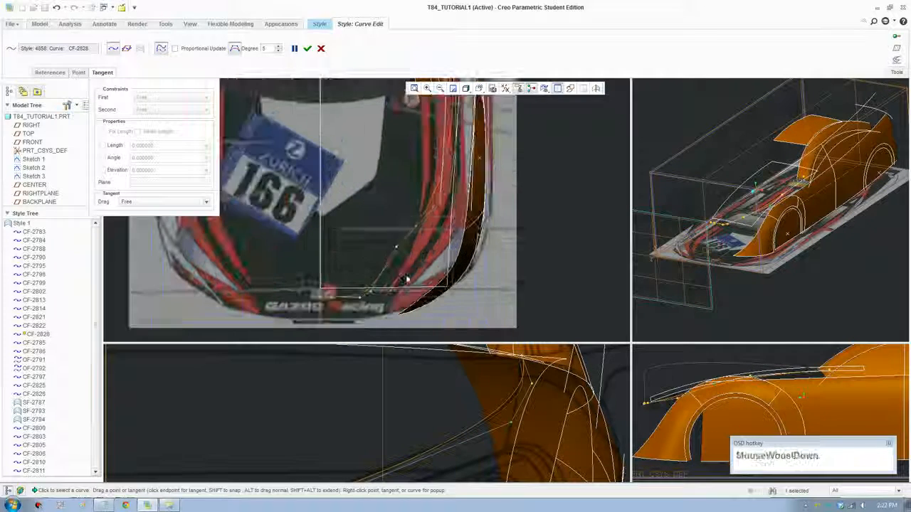
{"action": "left_click", "coordinate": [393, 244]}
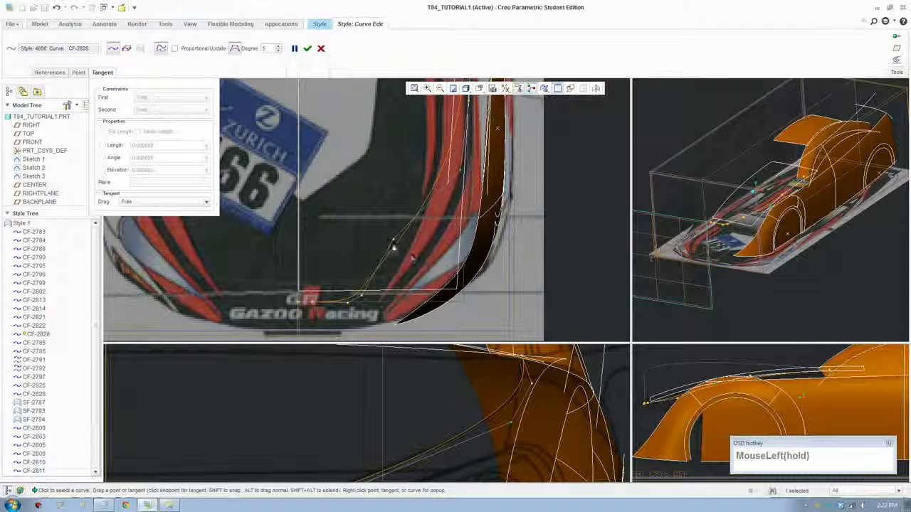
{"action": "left_click_drag", "start_coordinate": [393, 243], "coordinate": [418, 262]}
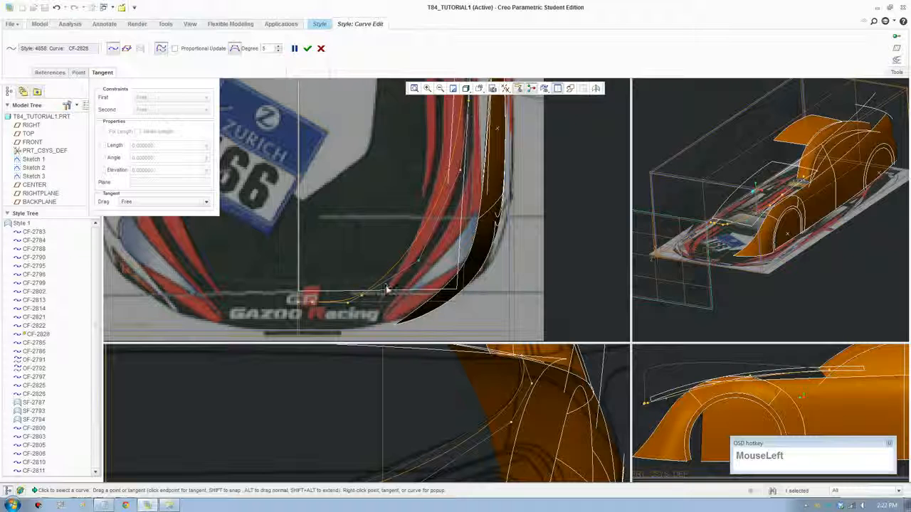
{"action": "scroll", "coordinate": [433, 267], "scroll_direction": "down", "scroll_amount": 3}
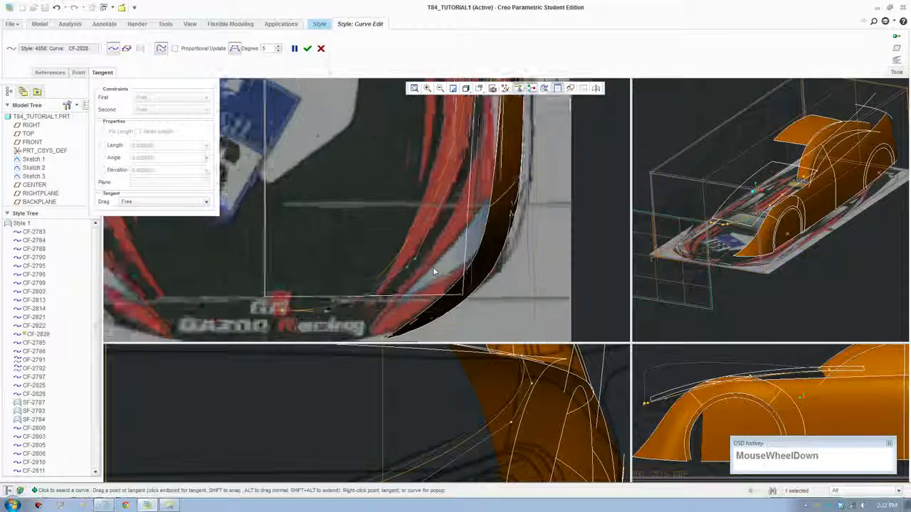
{"action": "key", "text": "F8"}
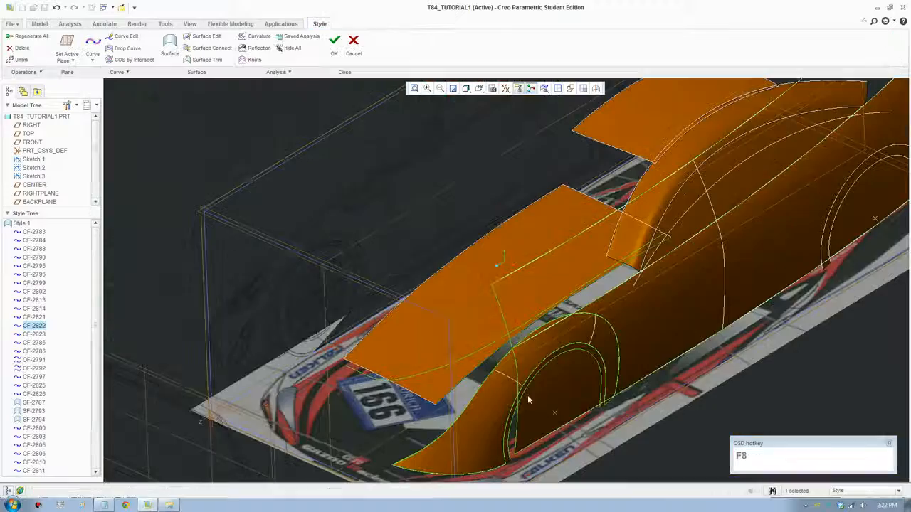
Drop the edited front curve CF-2828 onto the hood surface, using the TOP datum plane as the projection direction.
{"action": "left_click", "coordinate": [416, 374]}
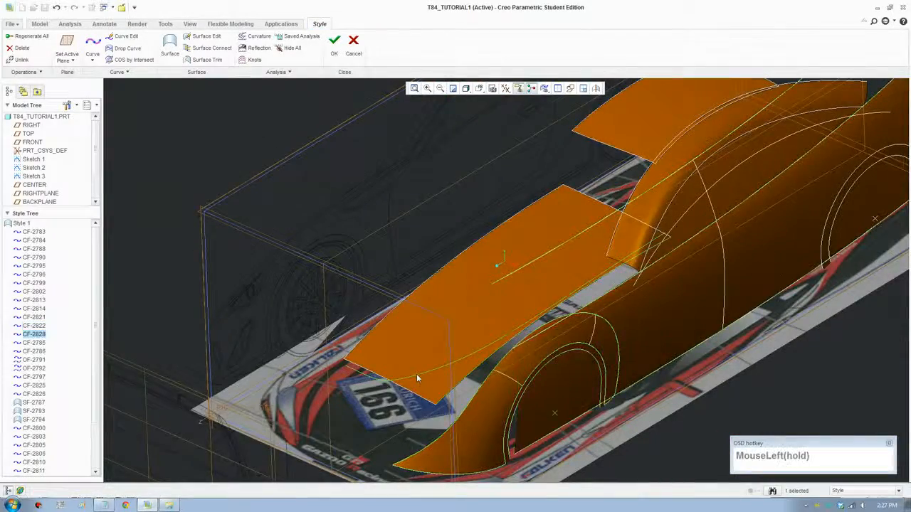
{"action": "middle_click_drag", "start_coordinate": [417, 374], "coordinate": [420, 398]}
{"action": "scroll", "coordinate": [427, 384], "scroll_direction": "up", "scroll_amount": 3}
{"action": "middle_click_drag", "start_coordinate": [456, 366], "coordinate": [484, 277]}
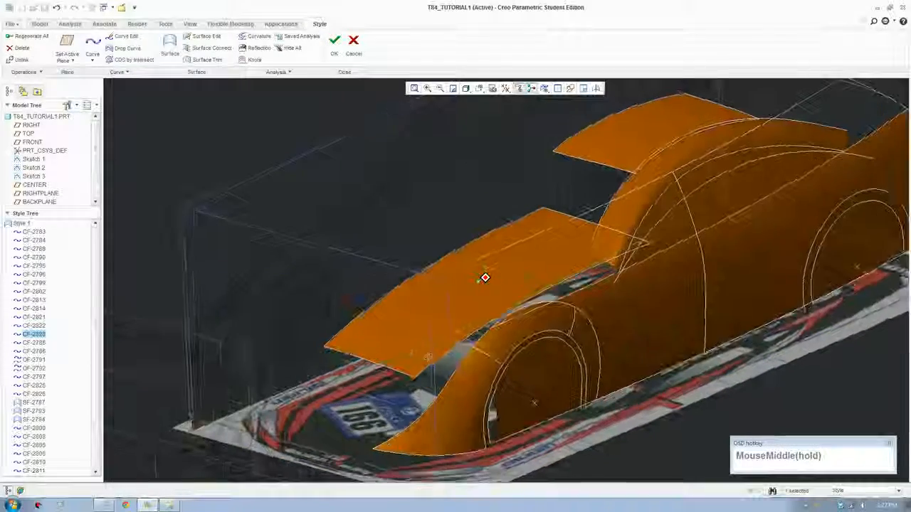
{"action": "left_click", "coordinate": [127, 48]}
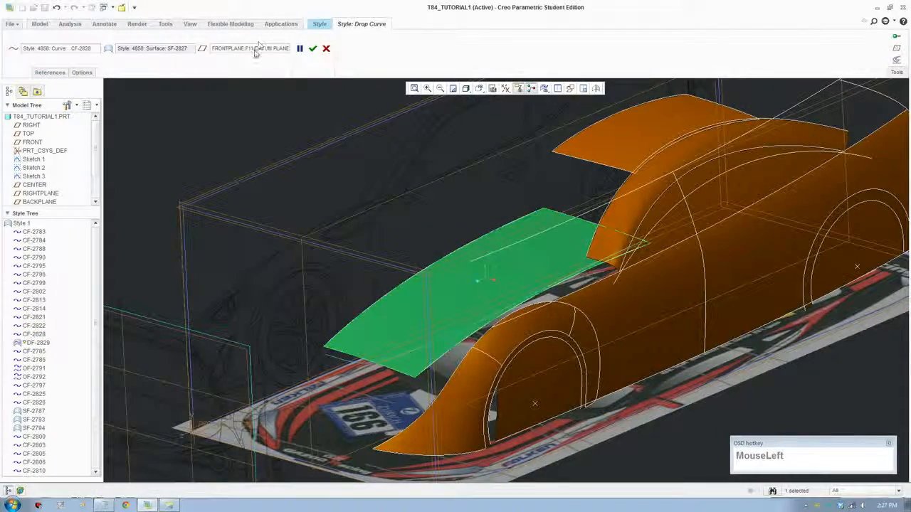
{"action": "left_click", "coordinate": [254, 50]}
{"action": "scroll", "coordinate": [363, 227], "scroll_direction": "up", "scroll_amount": 2}
{"action": "middle_click_drag", "start_coordinate": [435, 344], "coordinate": [256, 381]}
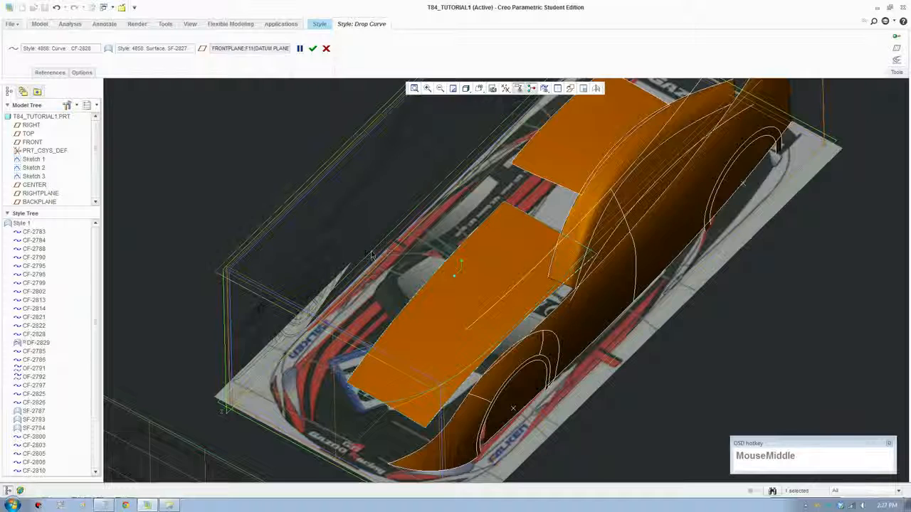
{"action": "left_click", "coordinate": [26, 134]}
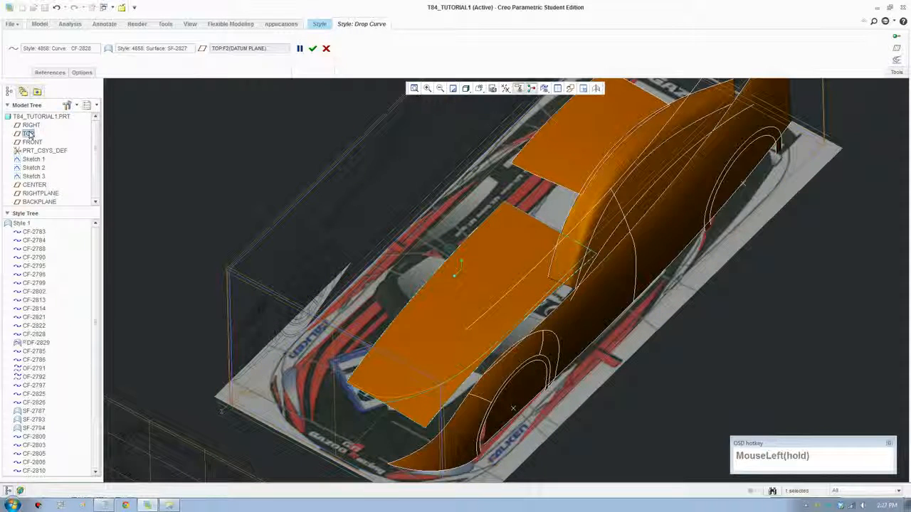
{"action": "left_click", "coordinate": [313, 49]}
Trim the hood surface with the dropped curve, deleting the front corner portion outside the curve.
{"action": "scroll", "coordinate": [393, 379], "scroll_direction": "down", "scroll_amount": 3}
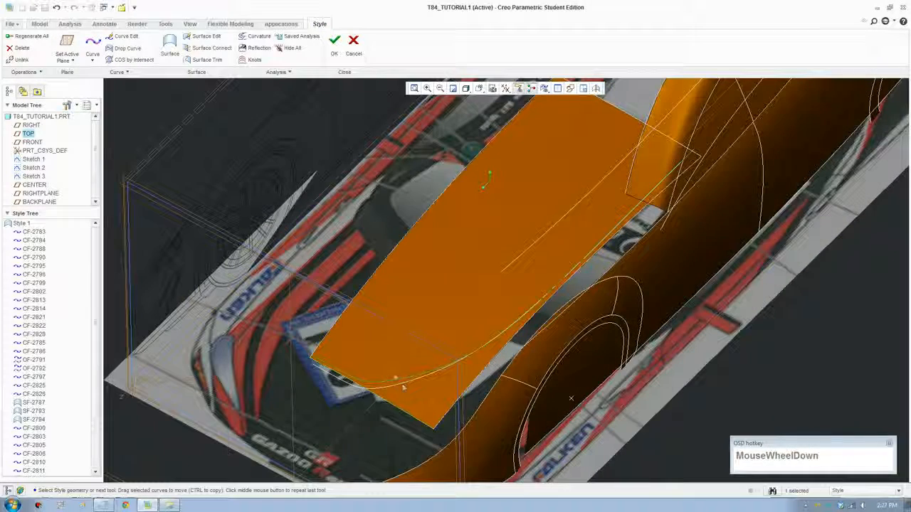
{"action": "left_click", "coordinate": [408, 315]}
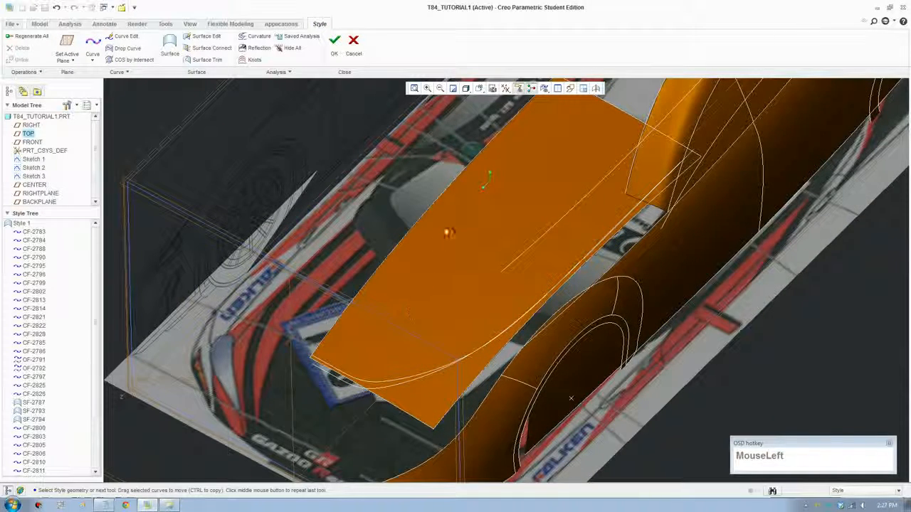
{"action": "left_click", "coordinate": [207, 60]}
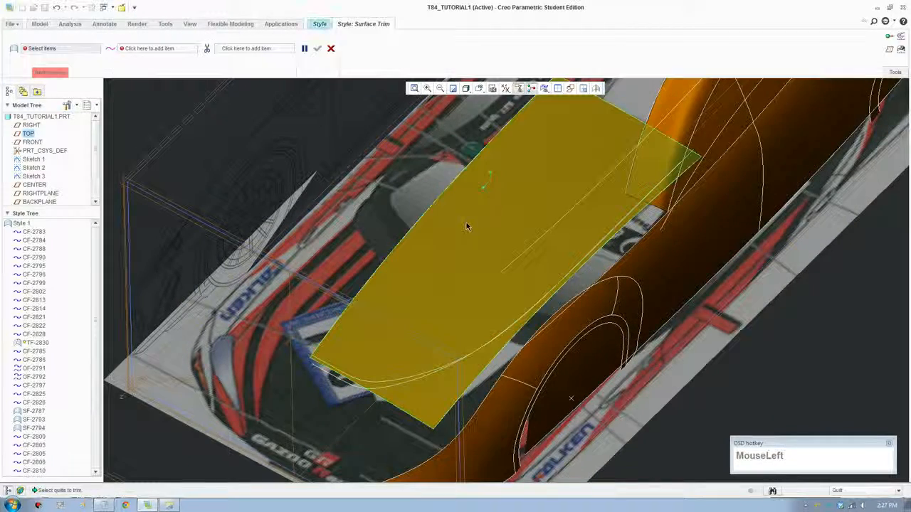
{"action": "left_click", "coordinate": [468, 223]}
{"action": "left_click", "coordinate": [171, 48]}
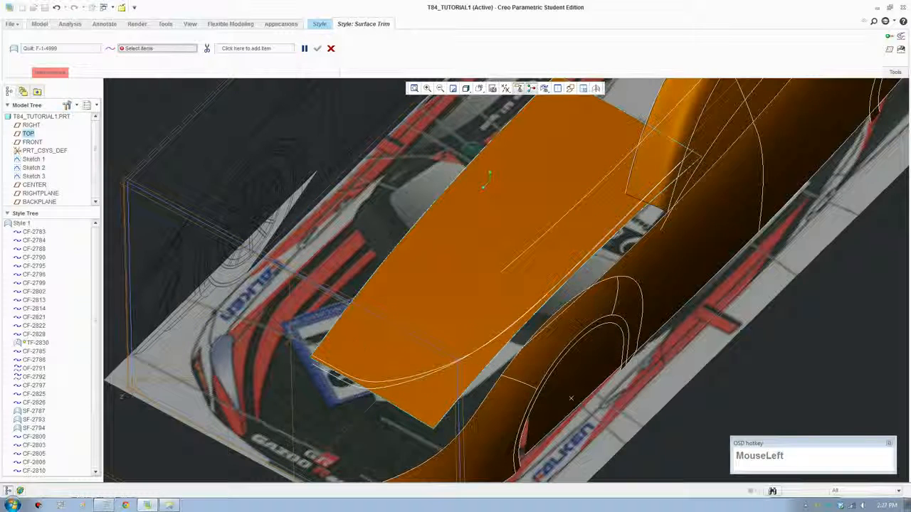
{"action": "left_click", "coordinate": [376, 384]}
{"action": "left_click", "coordinate": [262, 52]}
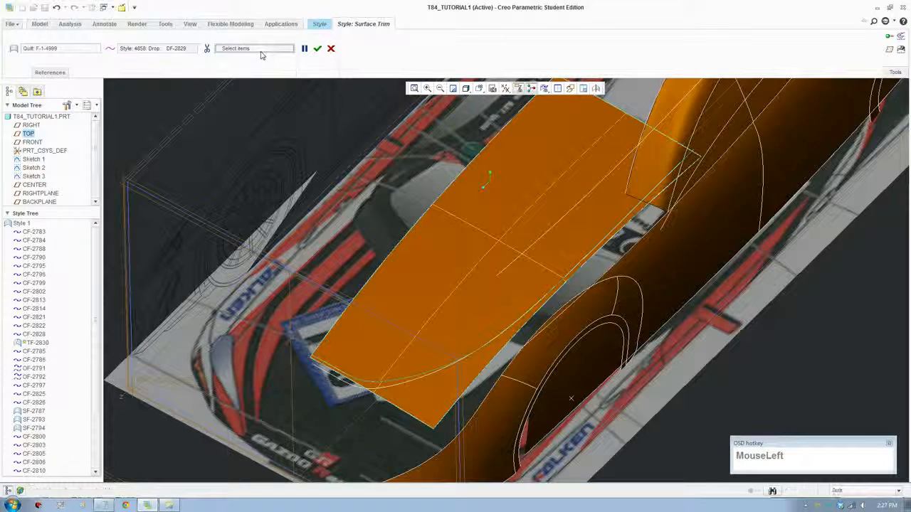
{"action": "left_click", "coordinate": [414, 402]}
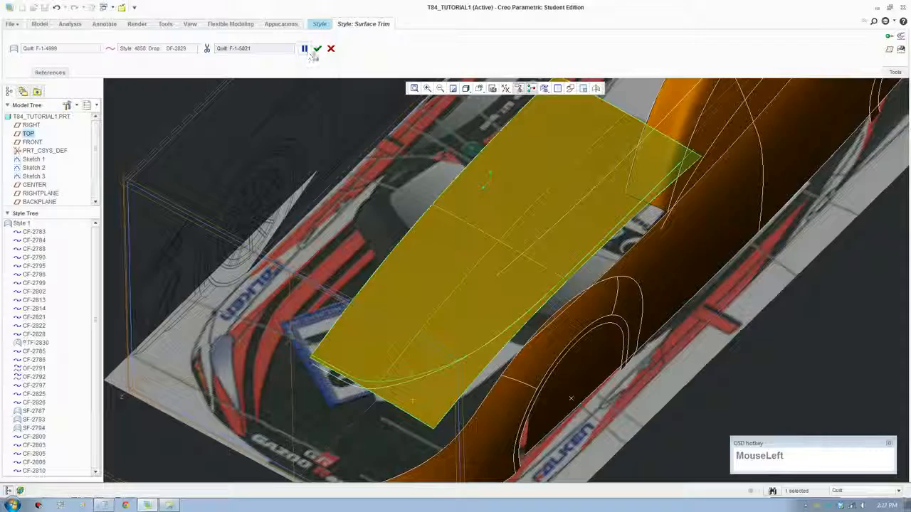
{"action": "left_click", "coordinate": [317, 49]}
Examine the trimmed hood and its gap to the fender and side body from several angles.
{"action": "scroll", "coordinate": [573, 324], "scroll_direction": "up", "scroll_amount": 5}
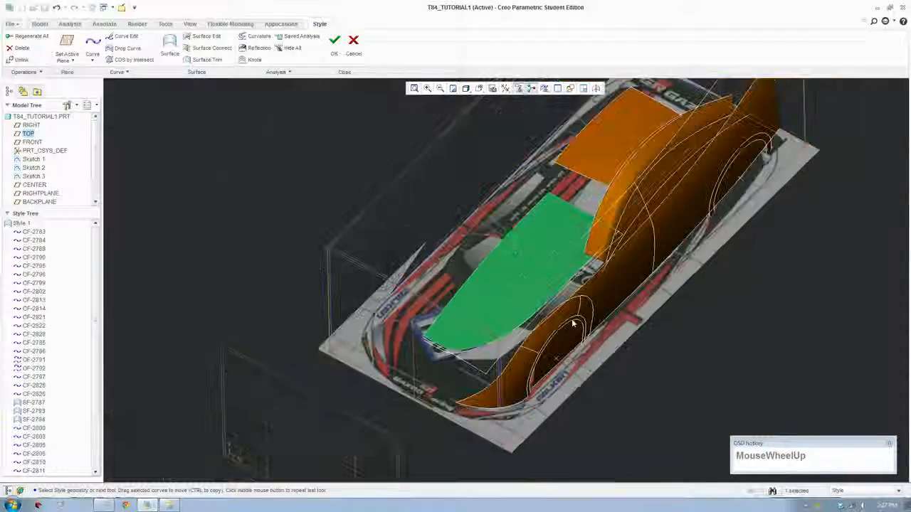
{"action": "middle_click_drag", "start_coordinate": [573, 324], "coordinate": [514, 245]}
{"action": "scroll", "coordinate": [515, 244], "scroll_direction": "down", "scroll_amount": 3}
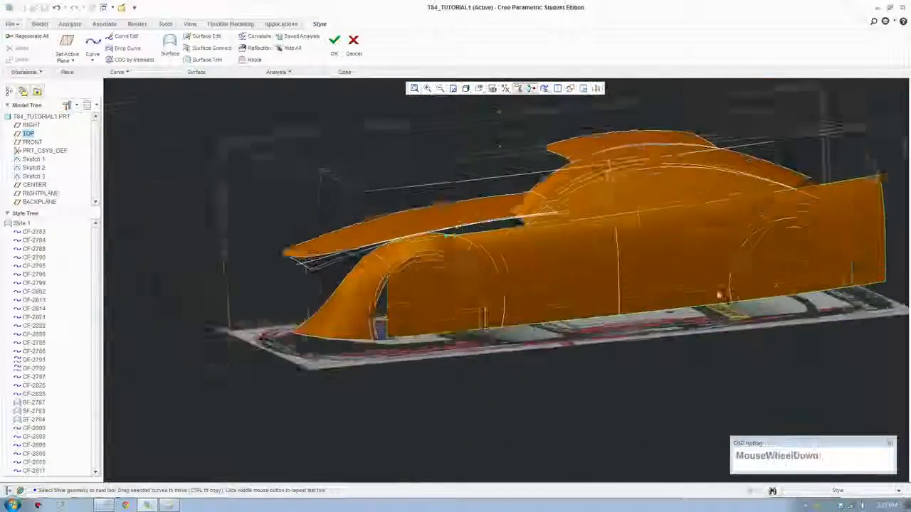
{"action": "scroll", "coordinate": [721, 294], "scroll_direction": "down", "scroll_amount": 1}
{"action": "middle_click_drag", "start_coordinate": [721, 294], "coordinate": [688, 361], "text": "shift"}
{"action": "middle_click_drag", "start_coordinate": [378, 252], "coordinate": [335, 213]}
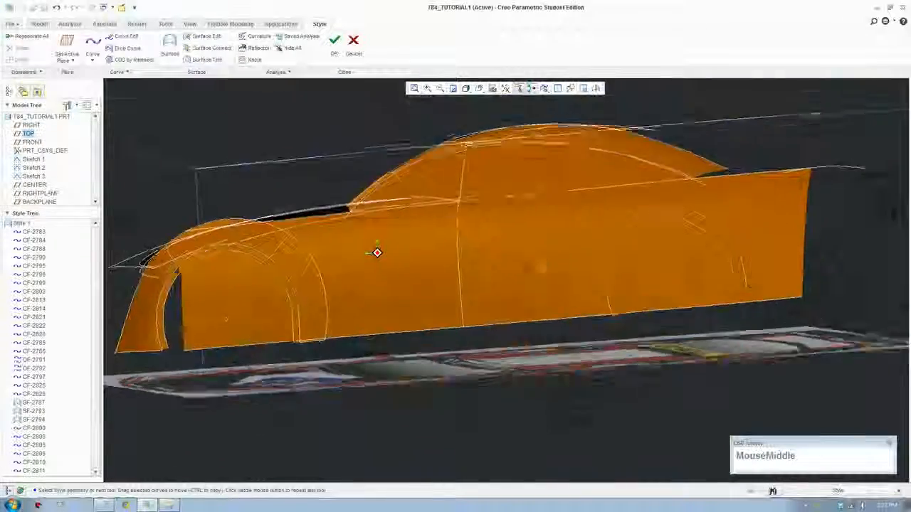
{"action": "middle_click_drag", "start_coordinate": [499, 285], "coordinate": [656, 247]}
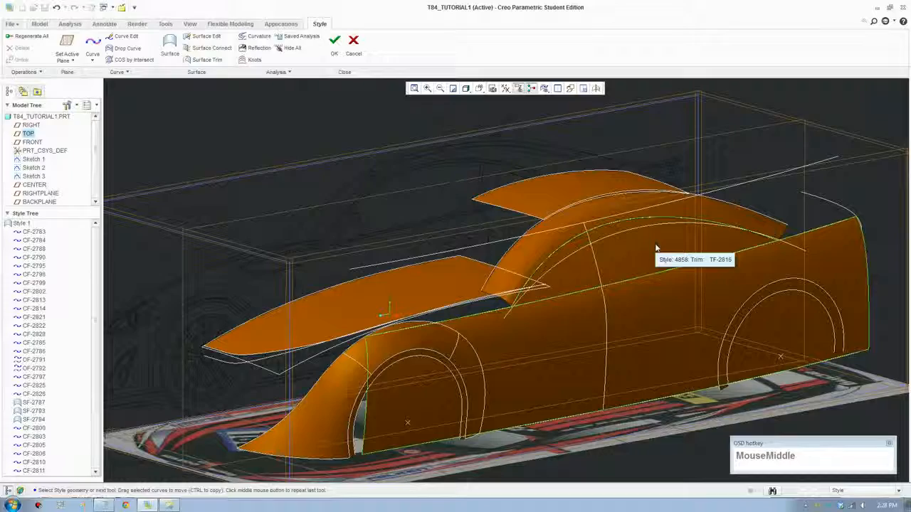
{"action": "scroll", "coordinate": [488, 330], "scroll_direction": "up", "scroll_amount": 2}
{"action": "scroll", "coordinate": [488, 334], "scroll_direction": "down", "scroll_amount": 2}
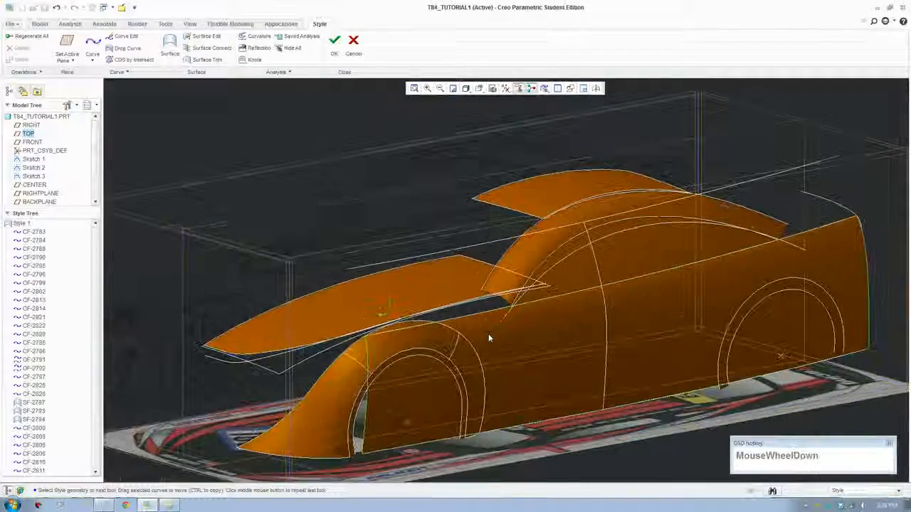
{"action": "mouse_move", "coordinate": [488, 334]}
{"action": "middle_mouse_down"}
{"action": "mouse_move", "coordinate": [548, 350]}
{"action": "mouse_move", "coordinate": [476, 335]}
{"action": "mouse_move", "coordinate": [559, 337]}
{"action": "mouse_move", "coordinate": [489, 333]}
{"action": "middle_mouse_up"}
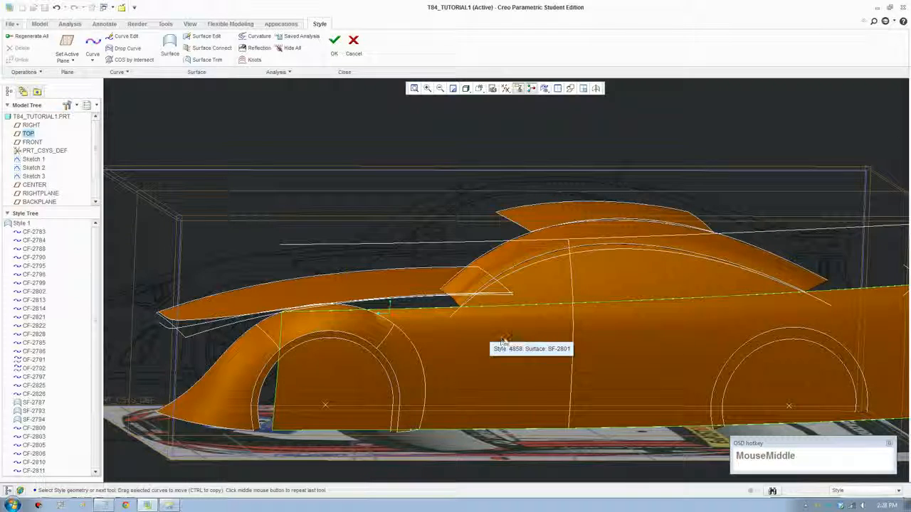
{"action": "scroll", "coordinate": [513, 337], "scroll_direction": "up", "scroll_amount": 2}
{"action": "scroll", "coordinate": [513, 336], "scroll_direction": "down", "scroll_amount": 2}
{"action": "middle_click_drag", "start_coordinate": [513, 337], "coordinate": [523, 362]}
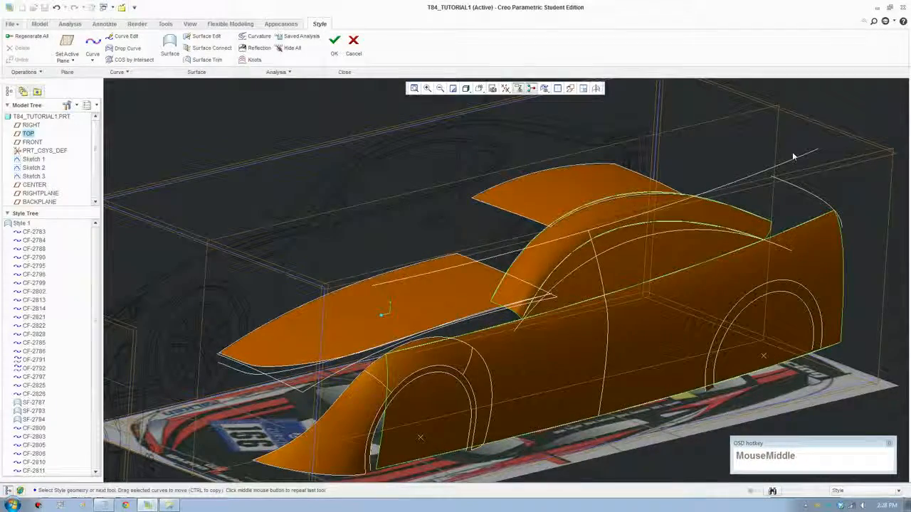